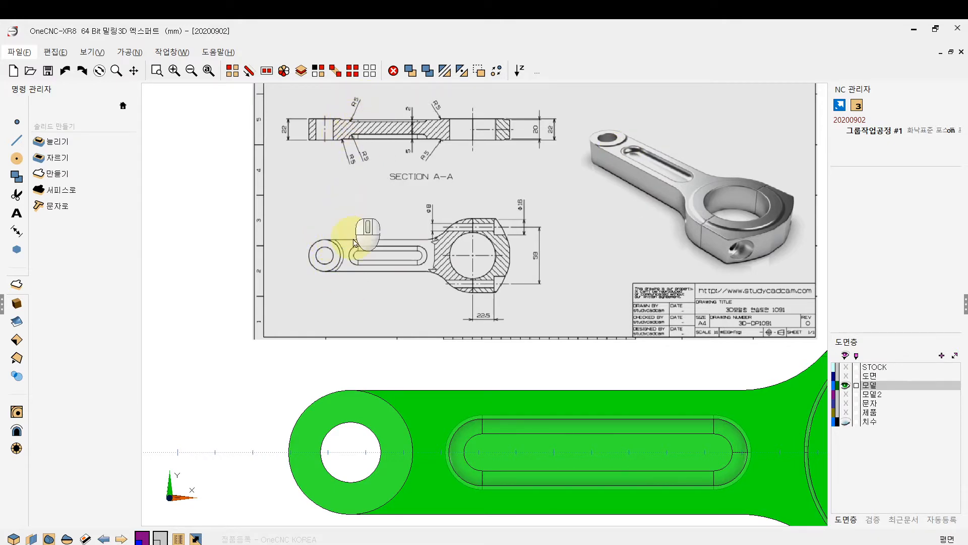
# Try to fillet the lower curved edge of the small-end boss where it meets the arm
pyautogui.moveTo(472, 409)
pyautogui.keyDown('ctrl'); pyautogui.mouseDown(button='middle')
pyautogui.moveTo(443, 325)
pyautogui.moveTo(460, 187)
pyautogui.mouseUp(button='middle'); pyautogui.keyUp('ctrl')
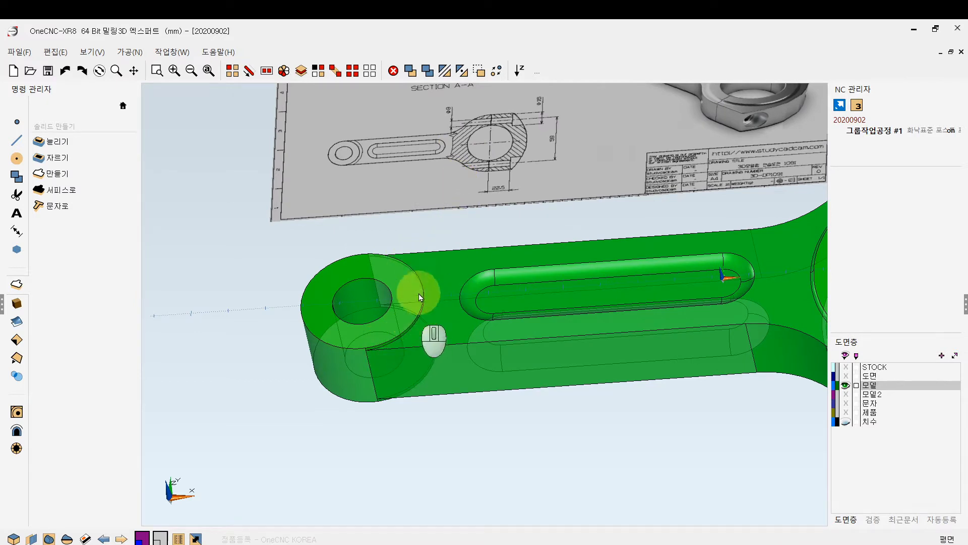
pyautogui.keyDown('ctrl'); pyautogui.scroll(3, 368, 302); pyautogui.keyUp('ctrl')
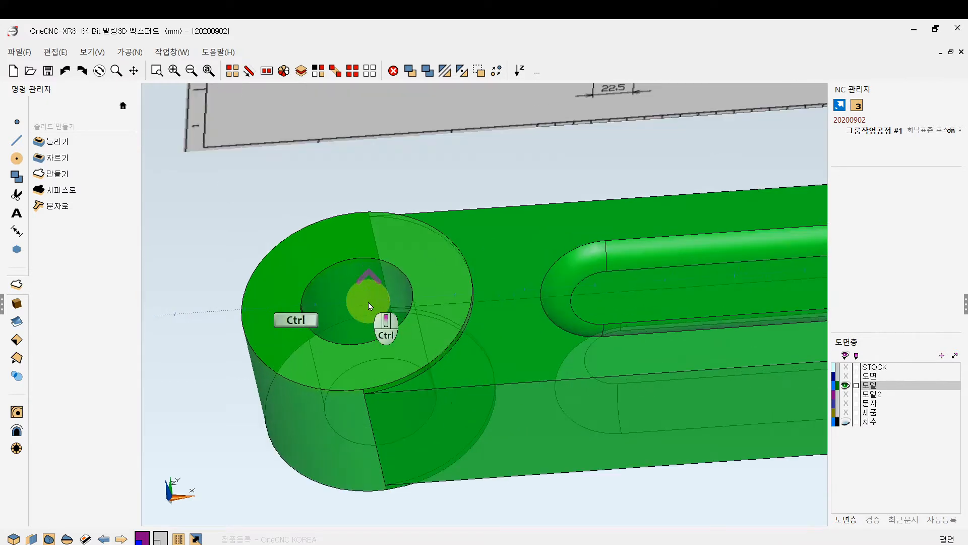
pyautogui.click(16, 357)
pyautogui.click(48, 151)
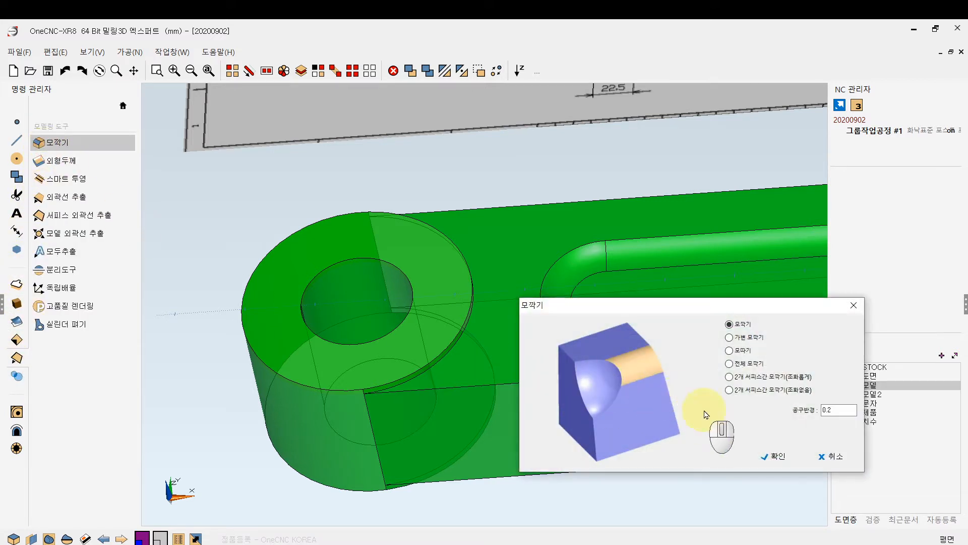
pyautogui.moveTo(833, 410); pyautogui.dragTo(804, 416)
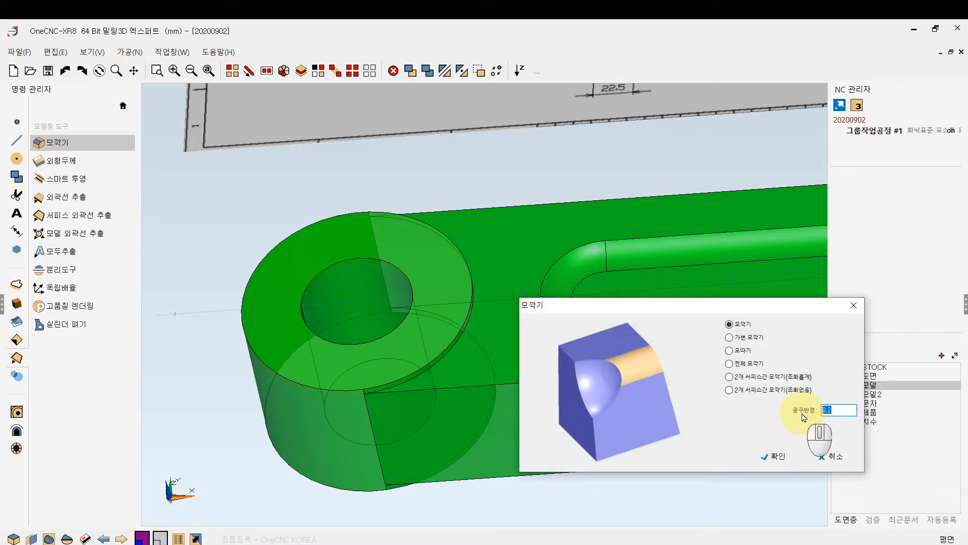
pyautogui.click(787, 457)
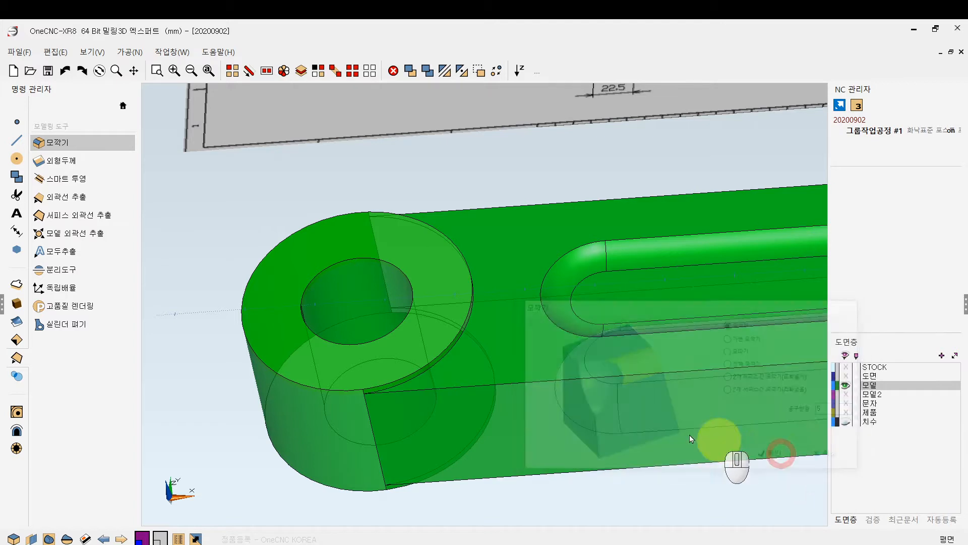
pyautogui.click(457, 351)
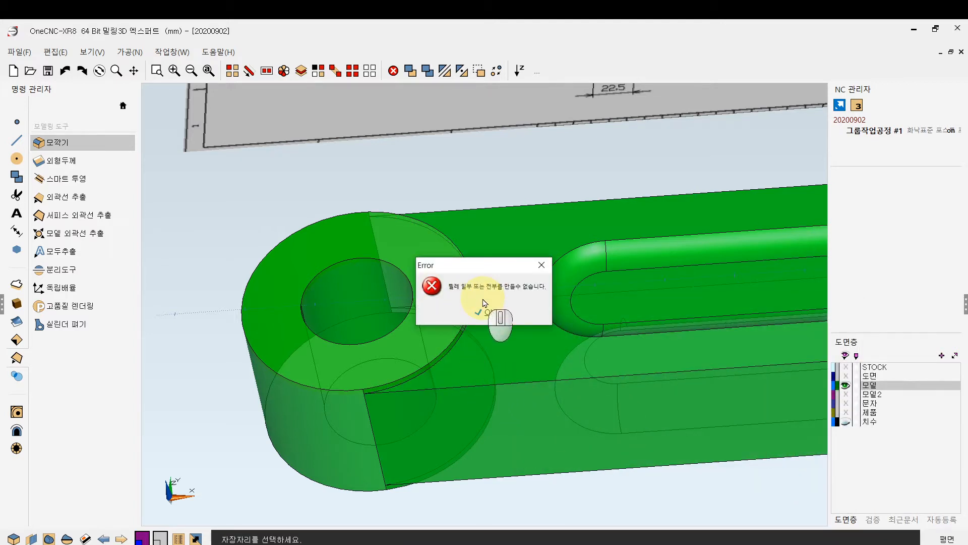
pyautogui.click(488, 317)
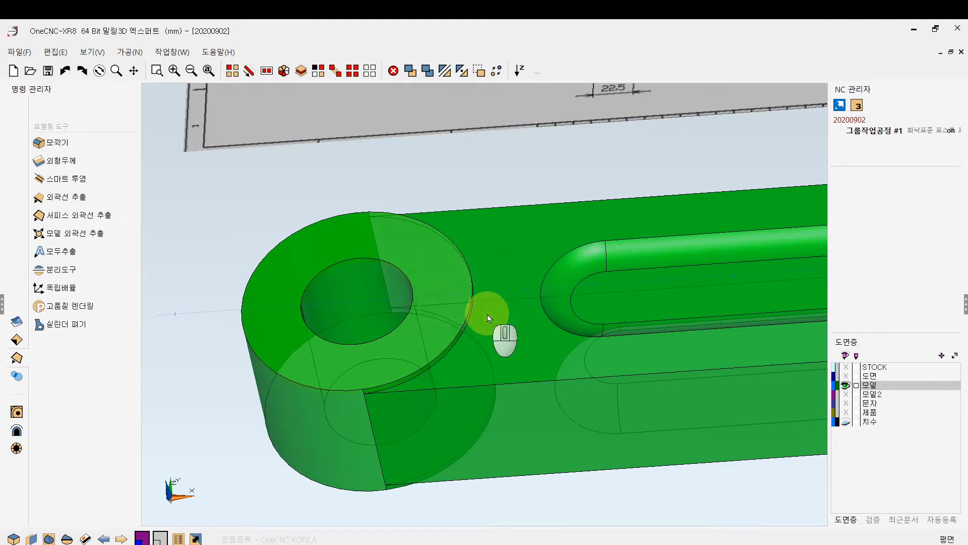
# Try to fillet the small-end boss's lower curved edge with a radius of 1 mm
pyautogui.click(48, 143)
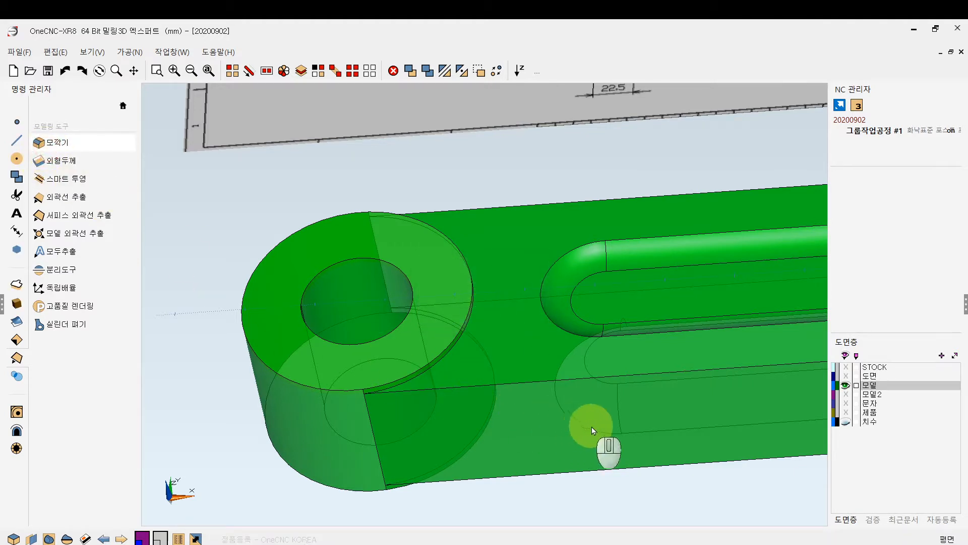
pyautogui.moveTo(838, 409); pyautogui.dragTo(821, 416)
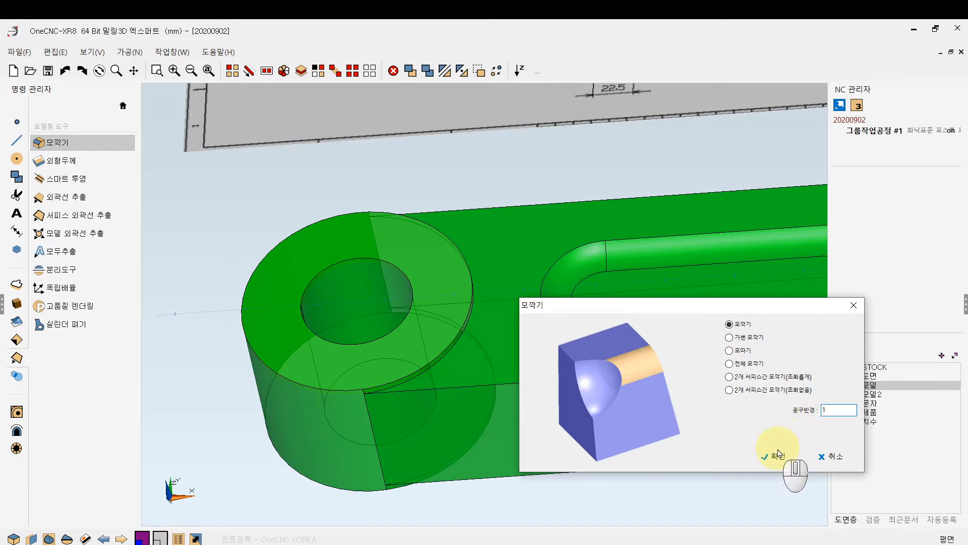
pyautogui.click(778, 453)
pyautogui.click(438, 362)
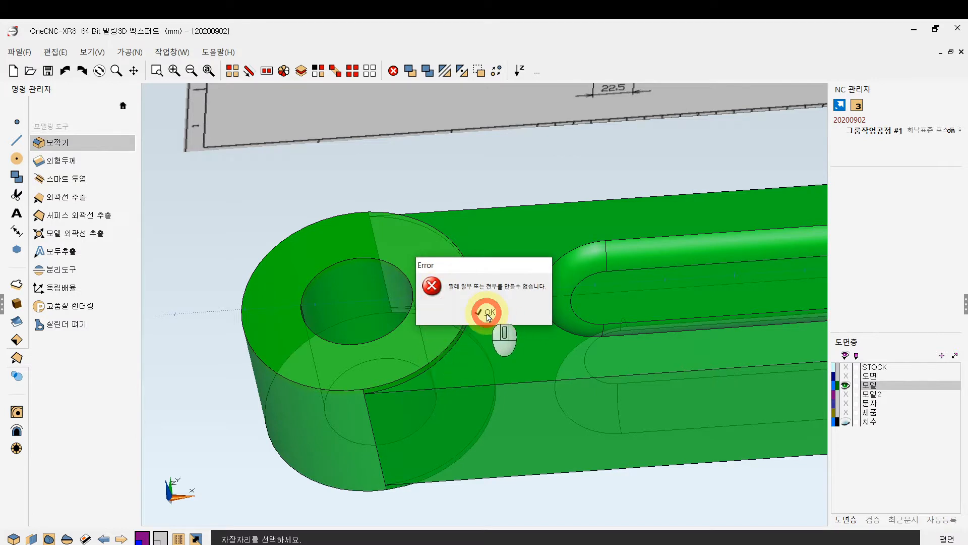
pyautogui.click(488, 316)
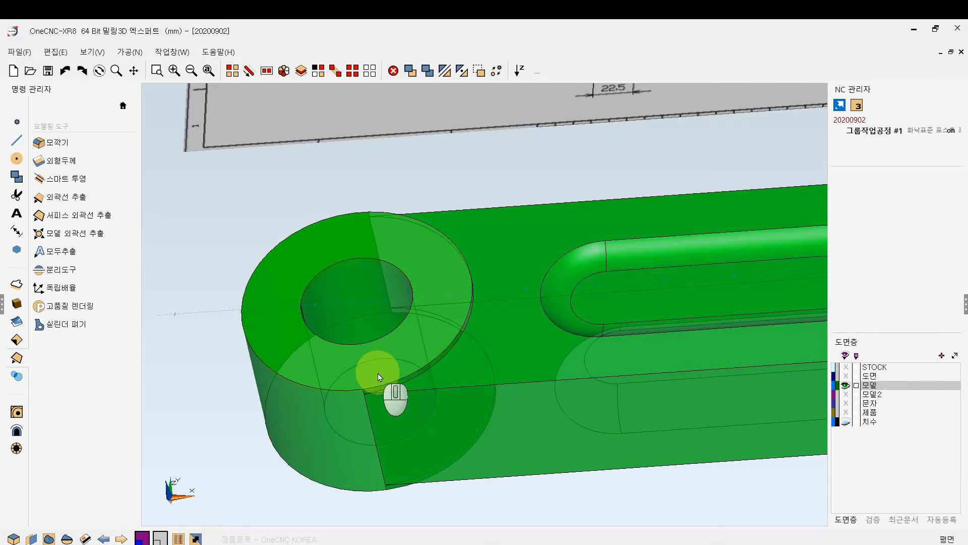
pyautogui.click(31, 538)
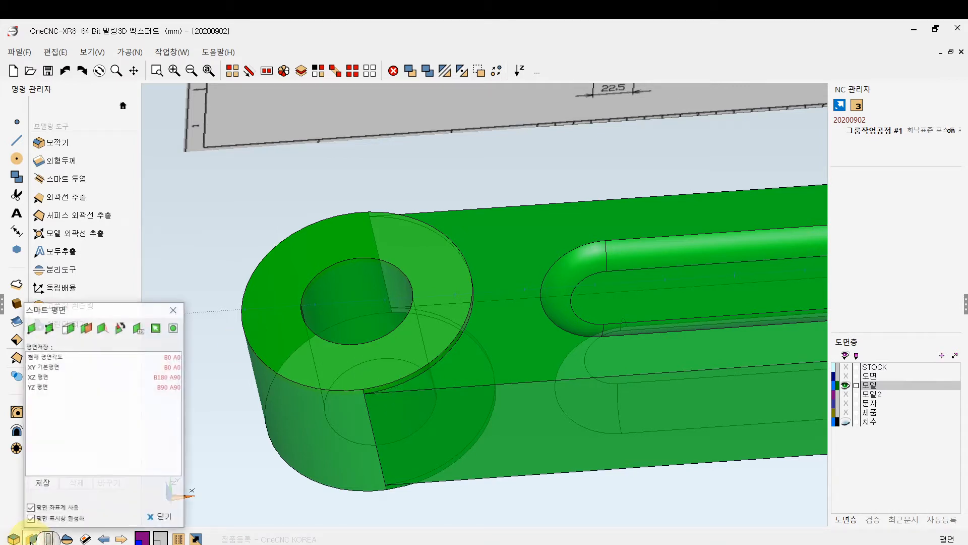
pyautogui.click(516, 372)
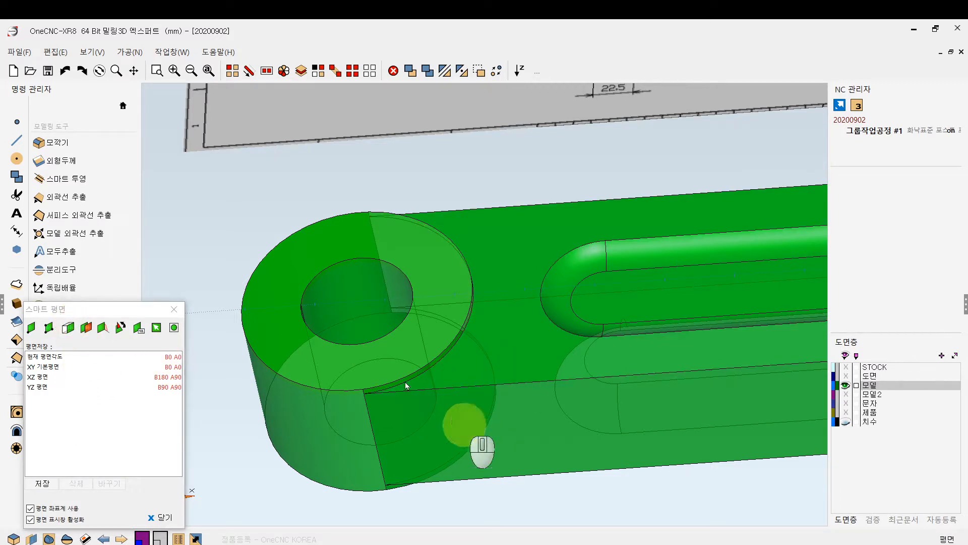
pyautogui.click(174, 309)
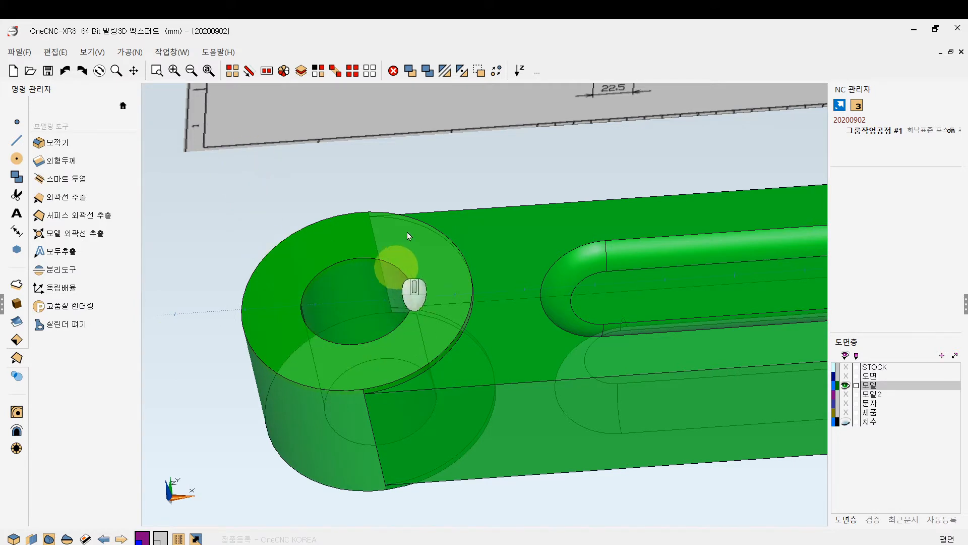
# Extract the small-end hole's top edge as a curve and smart-project it with the 평면 method, without keeping a copy
pyautogui.click(50, 203)
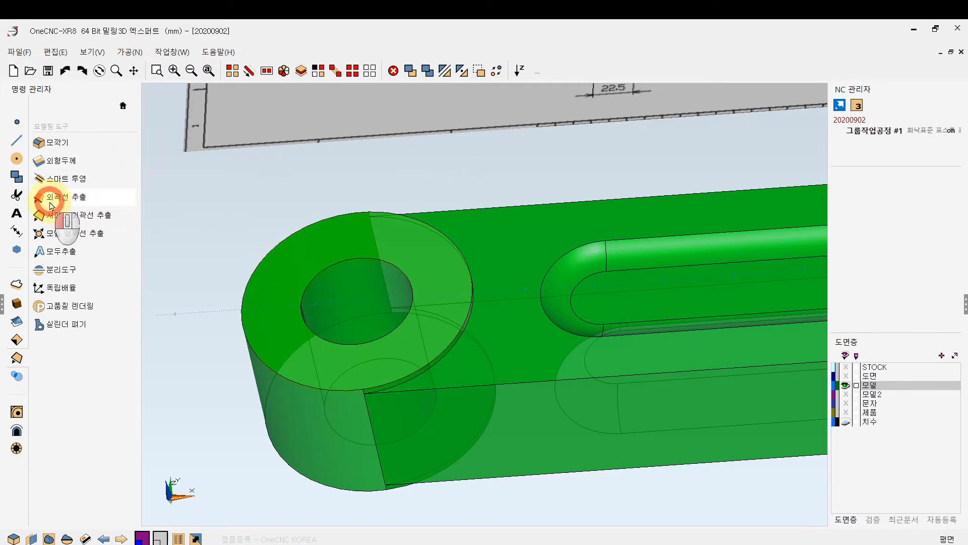
pyautogui.click(343, 261)
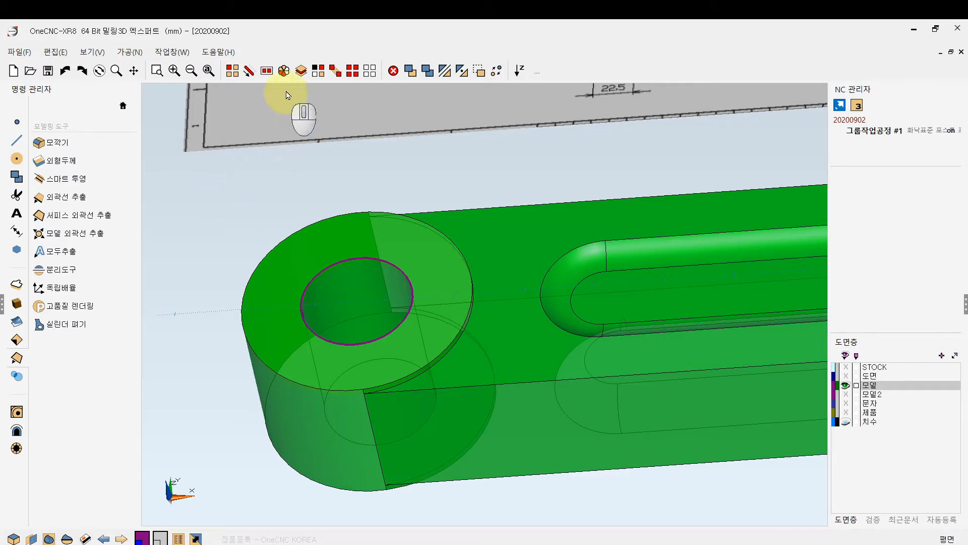
pyautogui.click(318, 71)
pyautogui.click(457, 235)
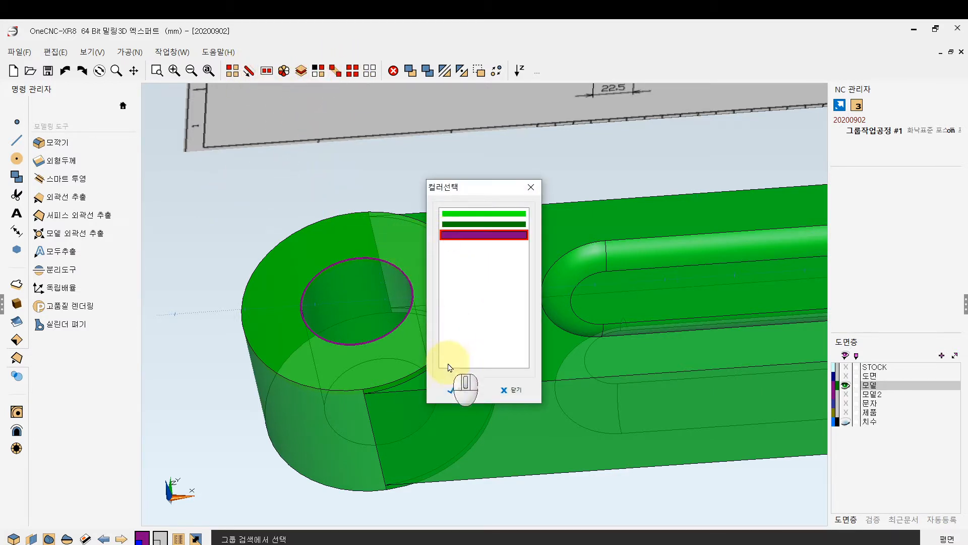
pyautogui.click(457, 391)
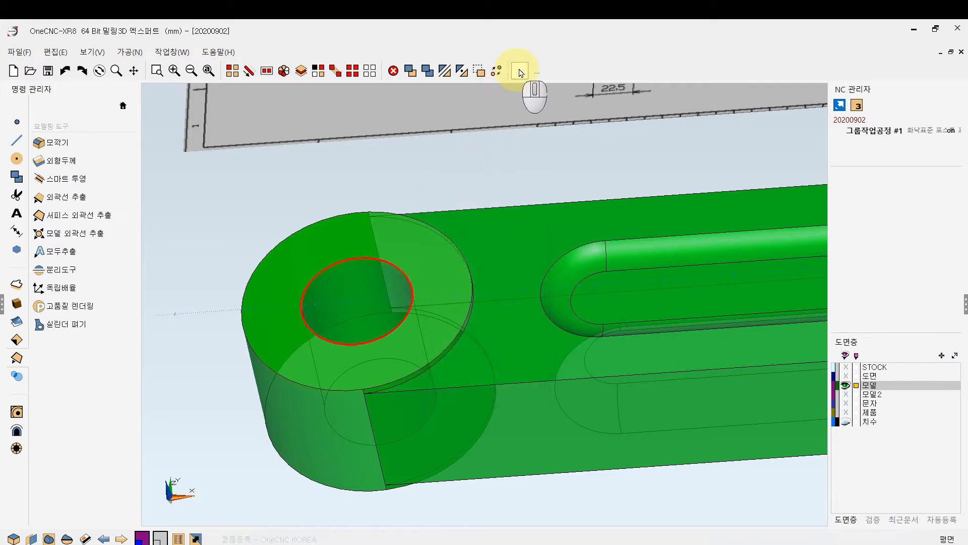
pyautogui.click(519, 71)
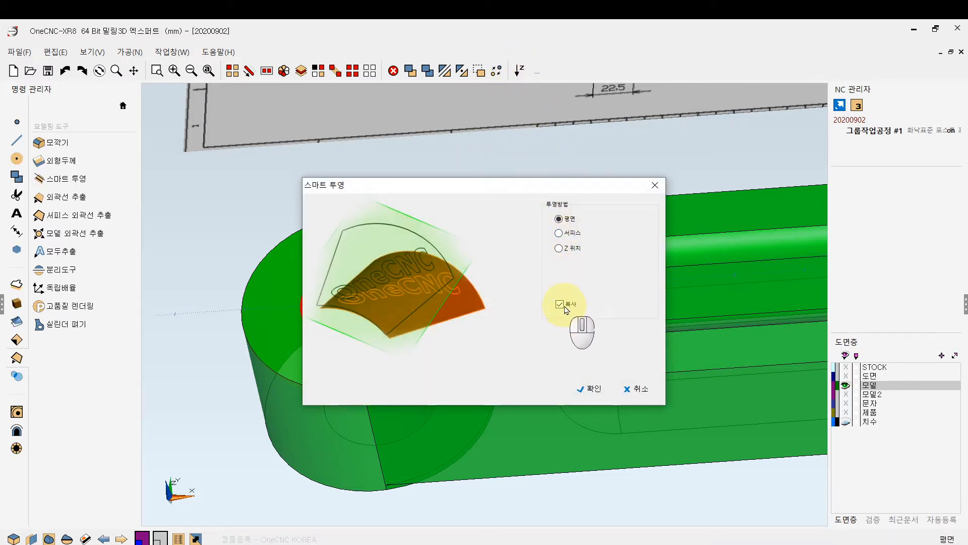
pyautogui.click(589, 389)
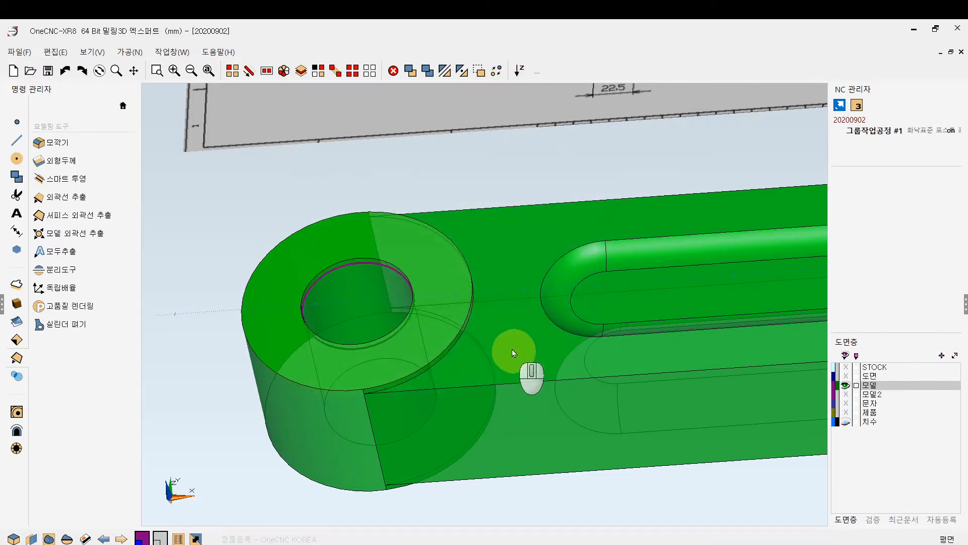
# Draw a 65 mm diameter circle centred on the projected small-end hole circle
pyautogui.click(15, 160)
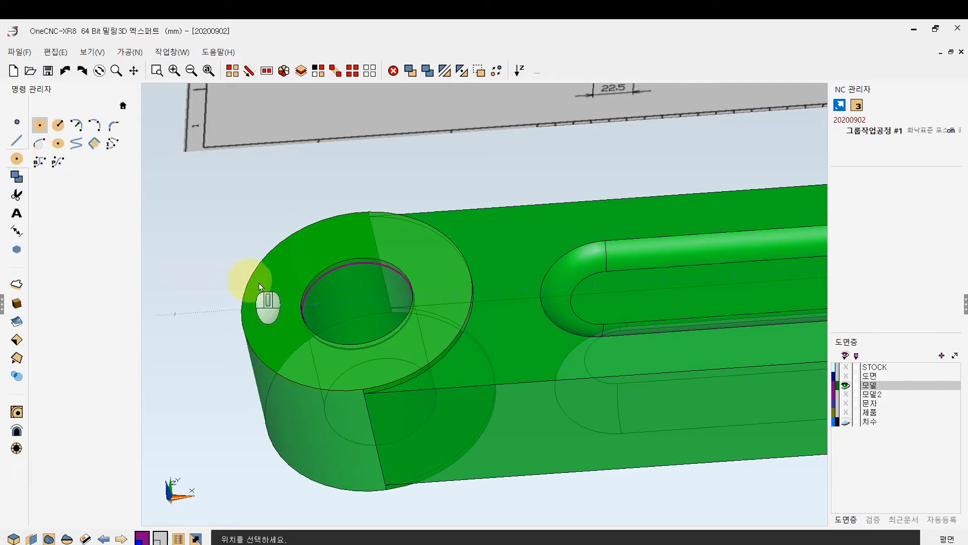
pyautogui.click(359, 304)
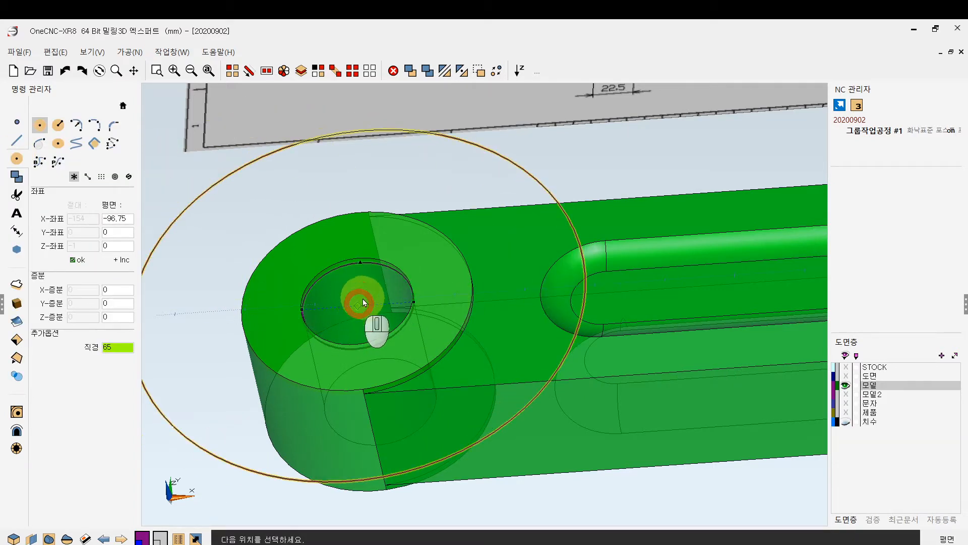
pyautogui.rightClick(474, 204)
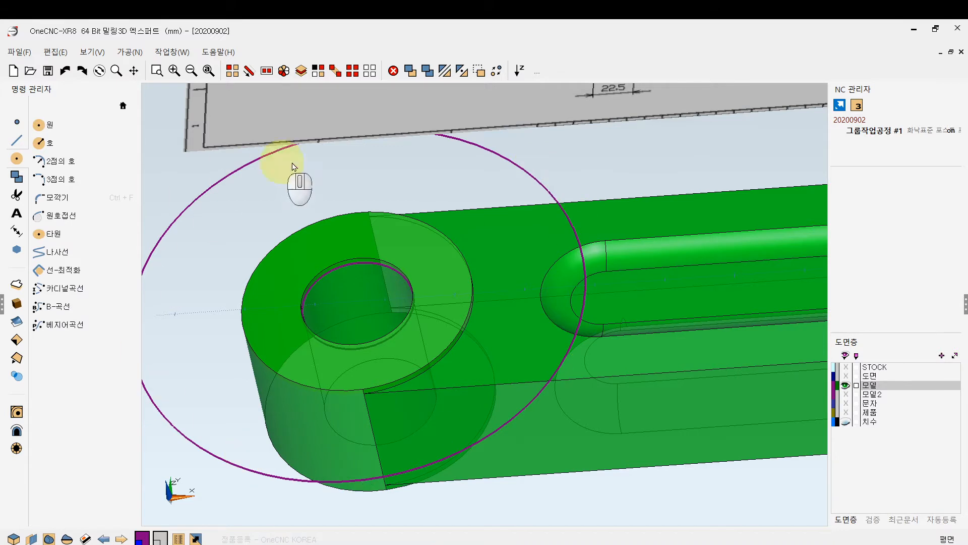
# Create a solid from the 65 mm circle around the small end with a height of -20 mm
pyautogui.click(17, 179)
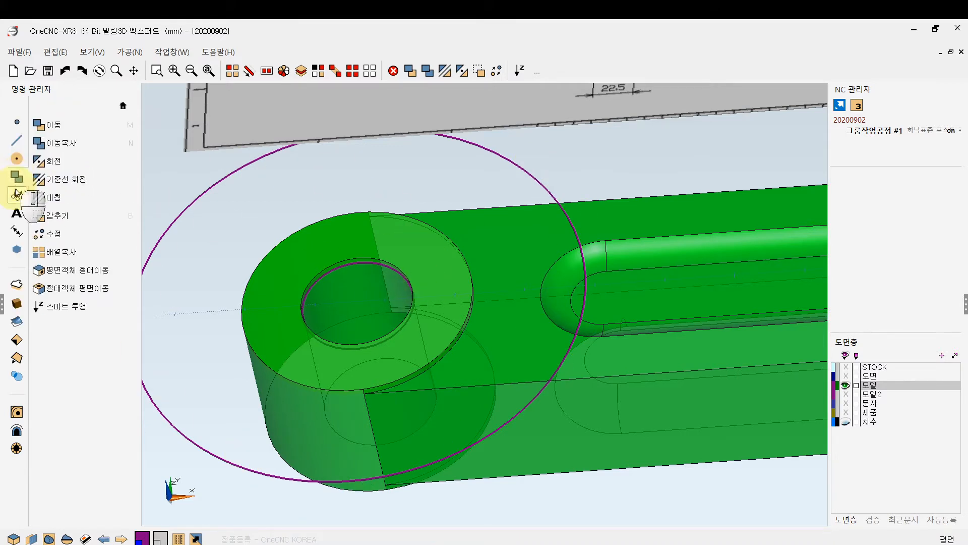
pyautogui.click(17, 283)
pyautogui.click(51, 177)
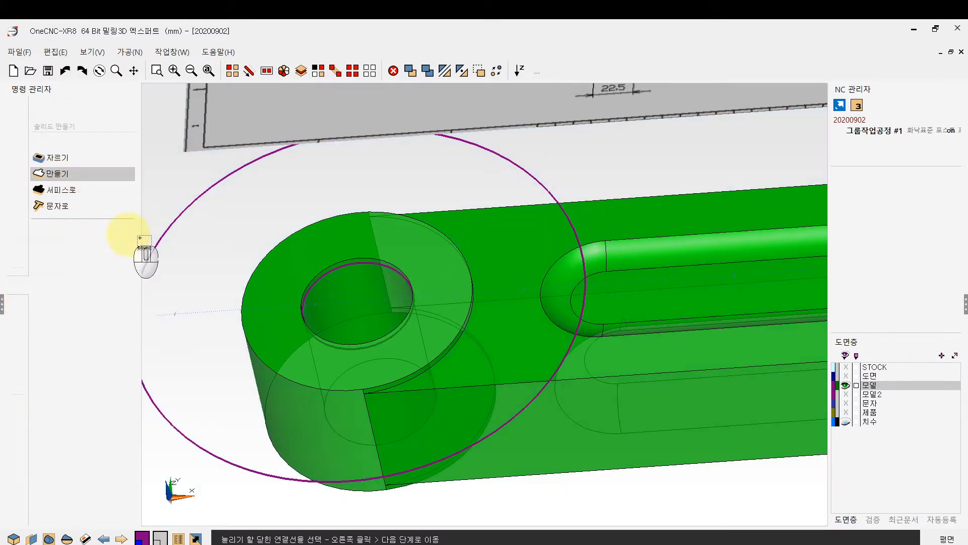
pyautogui.click(179, 217)
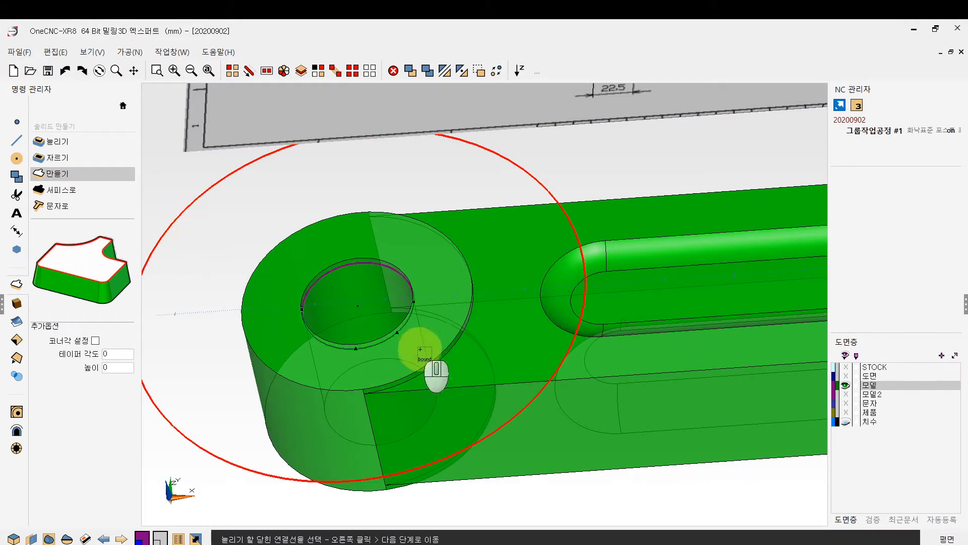
pyautogui.scroll(1, 402, 437)
pyautogui.rightClick(411, 341)
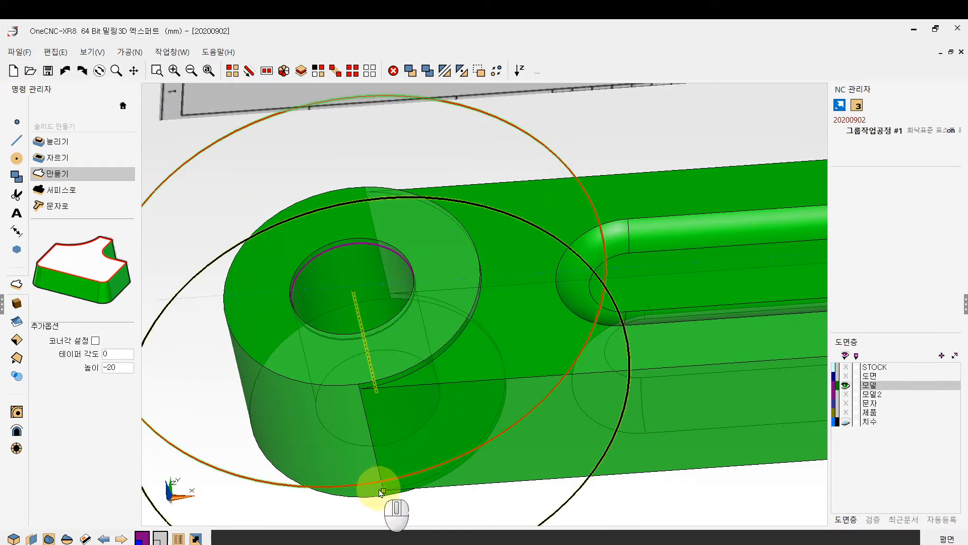
pyautogui.scroll(4, 389, 485)
pyautogui.click(392, 494)
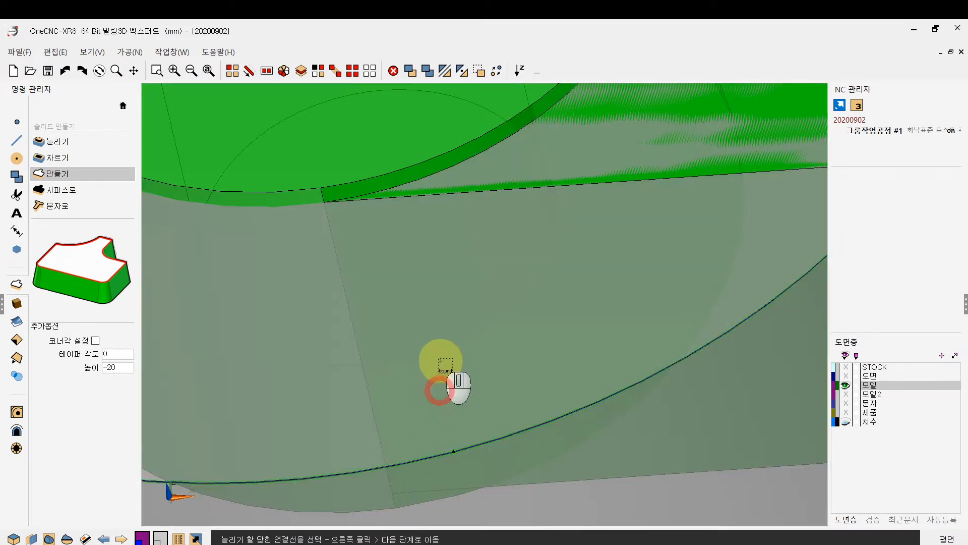
pyautogui.scroll(-7, 441, 312)
pyautogui.press('Escape')
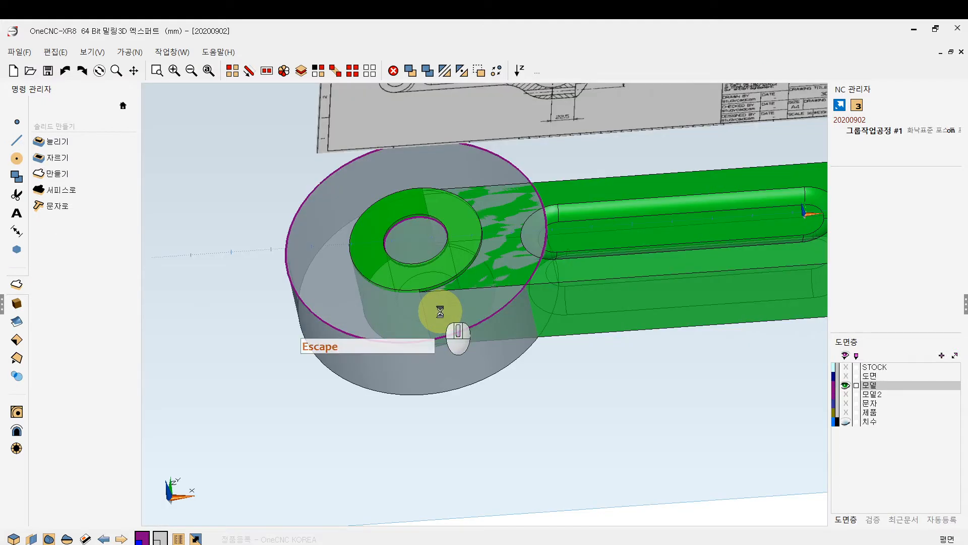
# Hide the connecting rod's arm body
pyautogui.scroll(-1, 426, 278)
pyautogui.keyDown('ctrl'); pyautogui.moveTo(447, 269); pyautogui.dragTo(398, 293, button='middle'); pyautogui.keyUp('ctrl')
pyautogui.scroll(2, 401, 287)
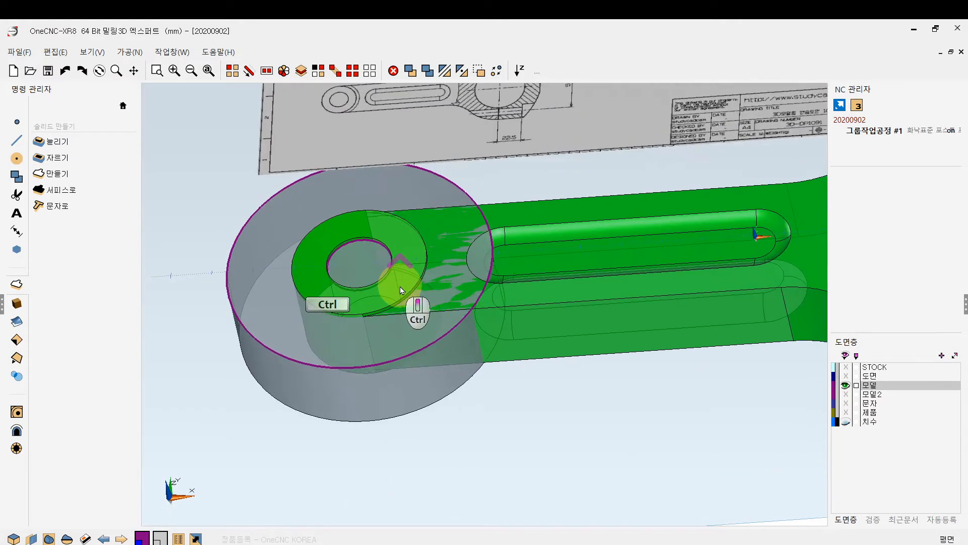
pyautogui.click(248, 72)
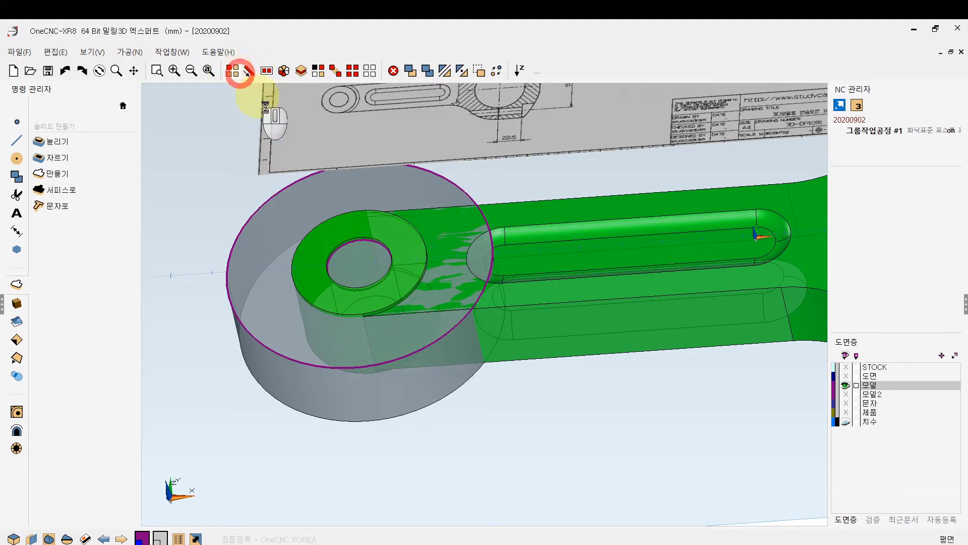
pyautogui.click(605, 329)
pyautogui.rightClick(604, 329)
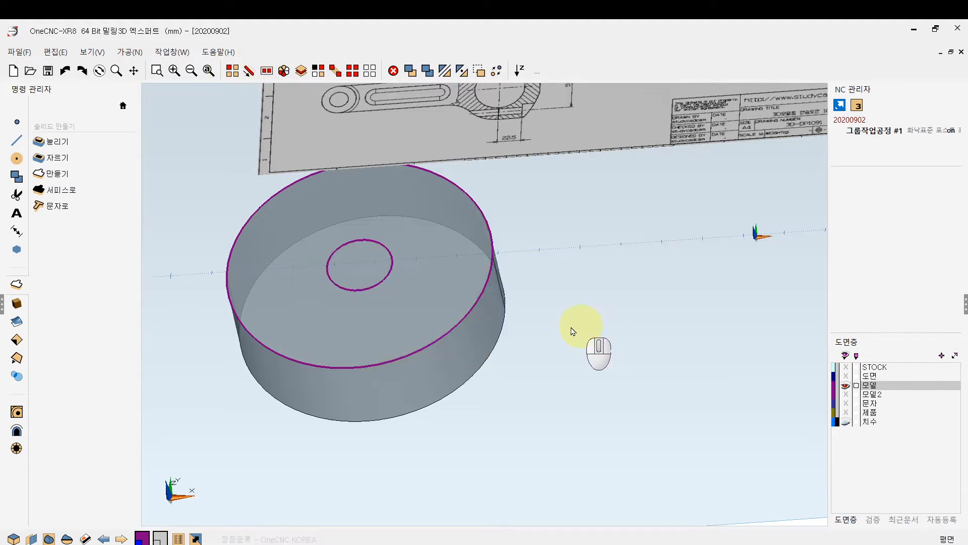
# Show the hidden arm body on the 모델 layer again
pyautogui.scroll(-8, 530, 337)
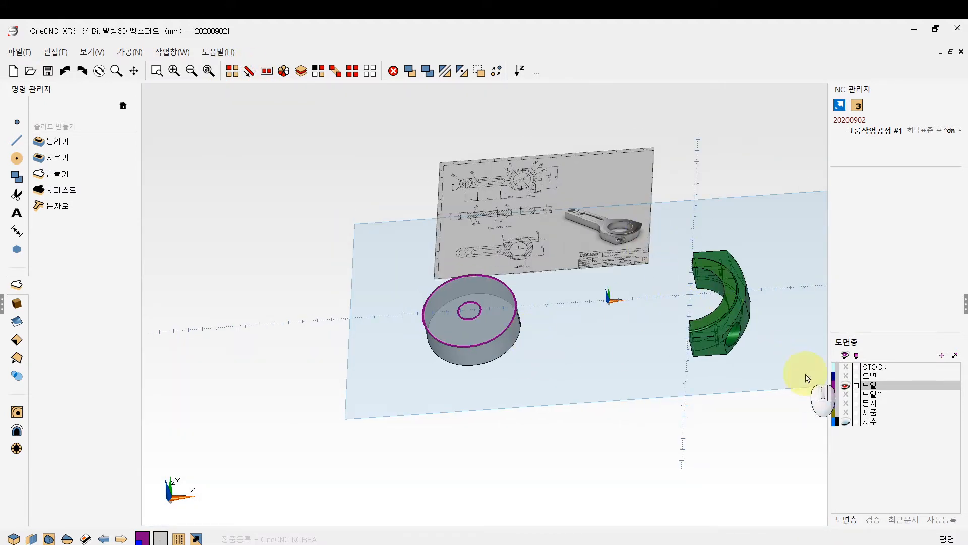
pyautogui.click(847, 387)
pyautogui.click(867, 385)
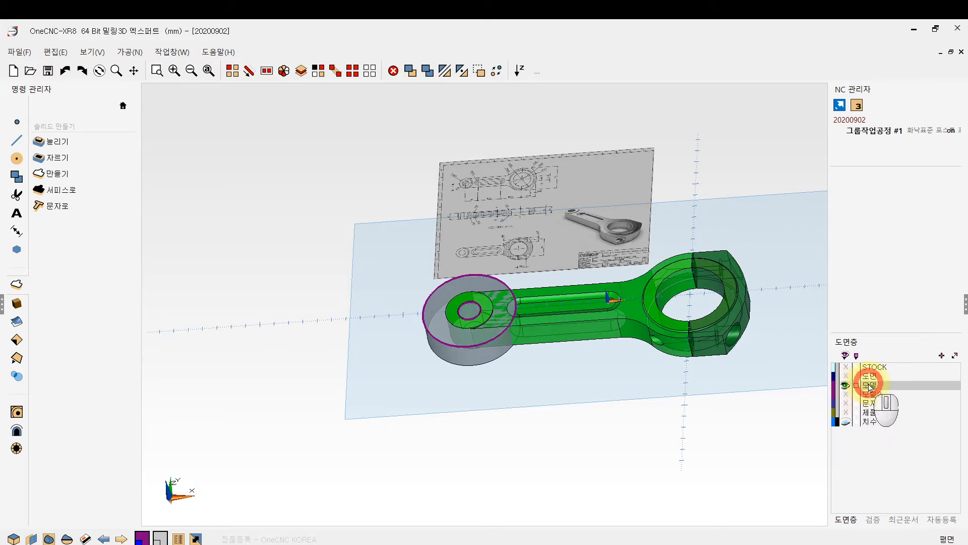
pyautogui.keyDown('ctrl'); pyautogui.moveTo(502, 320); pyautogui.dragTo(461, 297, button='right'); pyautogui.keyUp('ctrl')
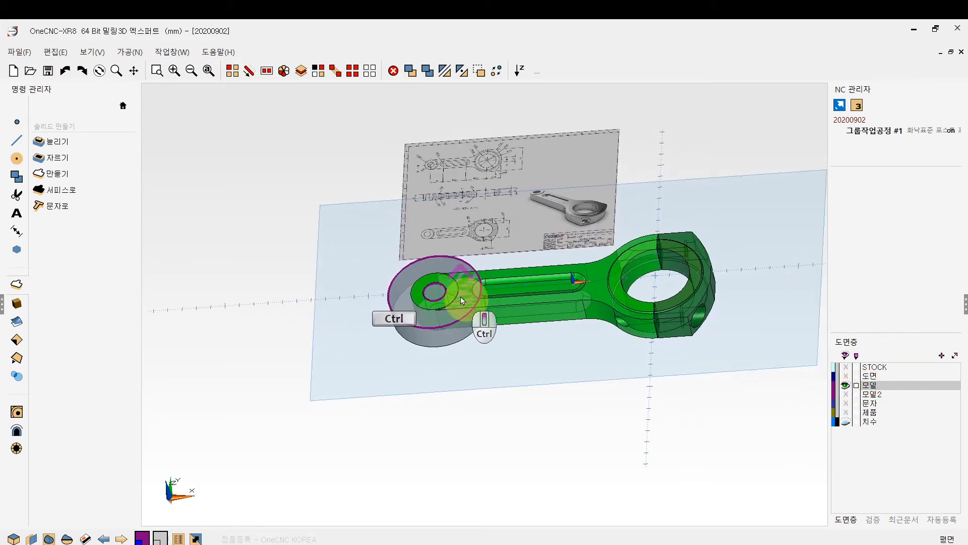
# Move the connecting rod's arm and end cap bodies to the 모델2 layer and keep that layer hidden
pyautogui.keyDown('ctrl'); pyautogui.scroll(3, 465, 297); pyautogui.keyUp('ctrl')
pyautogui.keyDown('ctrl'); pyautogui.scroll(1, 403, 266); pyautogui.keyUp('ctrl')
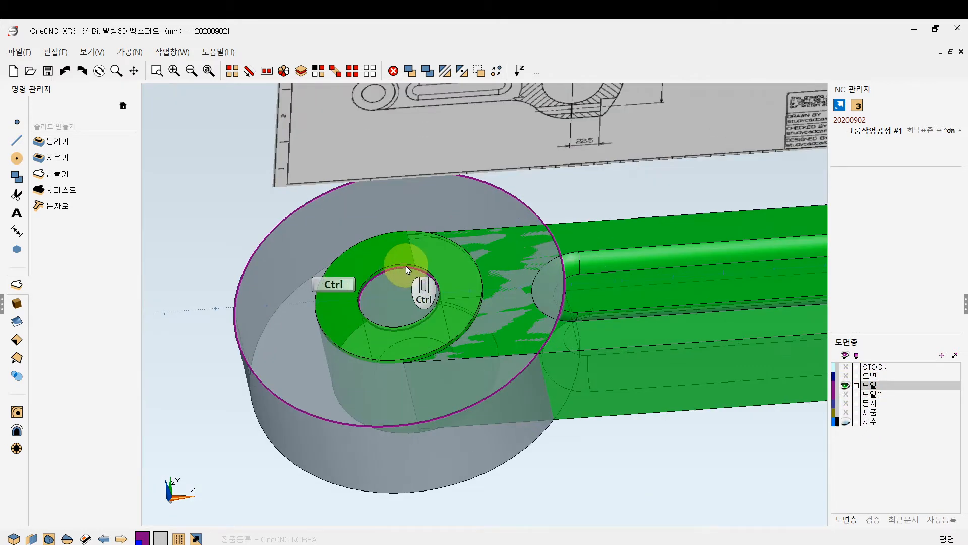
pyautogui.click(232, 71)
pyautogui.click(659, 289)
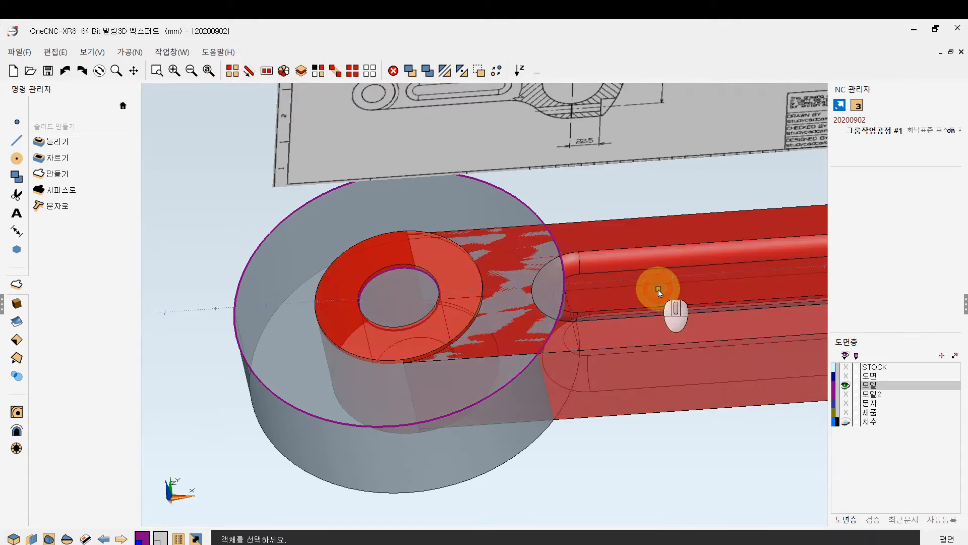
pyautogui.keyDown('ctrl'); pyautogui.scroll(-1, 616, 309); pyautogui.keyUp('ctrl')
pyautogui.keyDown('ctrl'); pyautogui.moveTo(504, 311); pyautogui.dragTo(254, 346, button='right'); pyautogui.keyUp('ctrl')
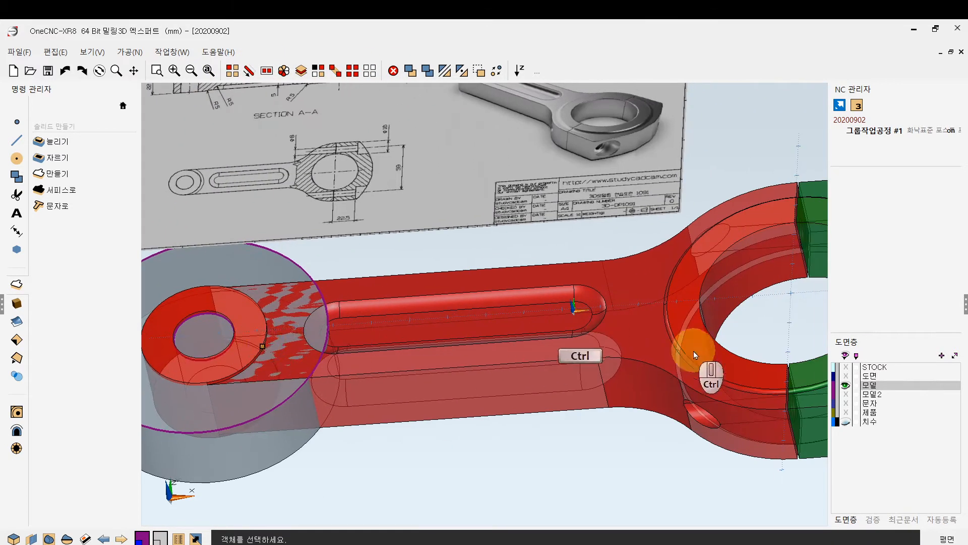
pyautogui.click(816, 396)
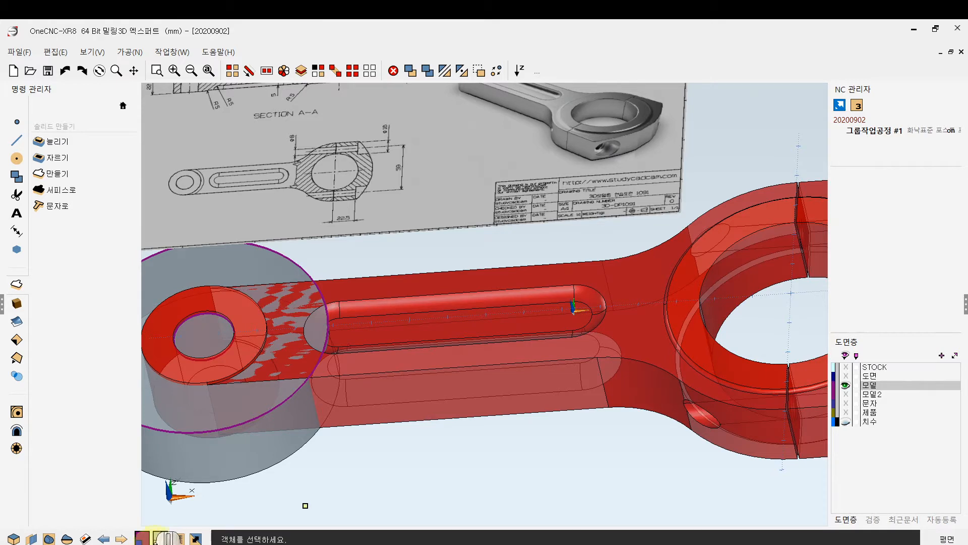
pyautogui.click(196, 539)
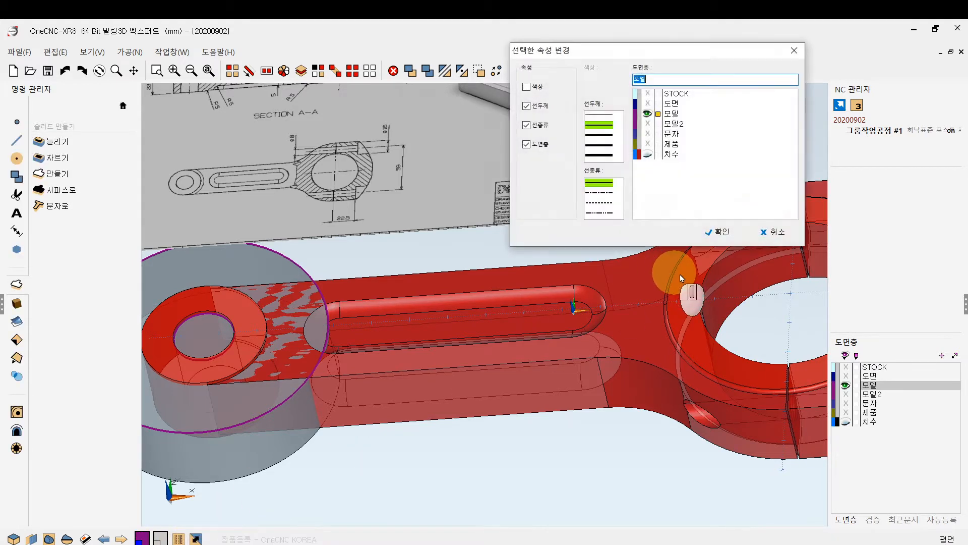
pyautogui.click(674, 123)
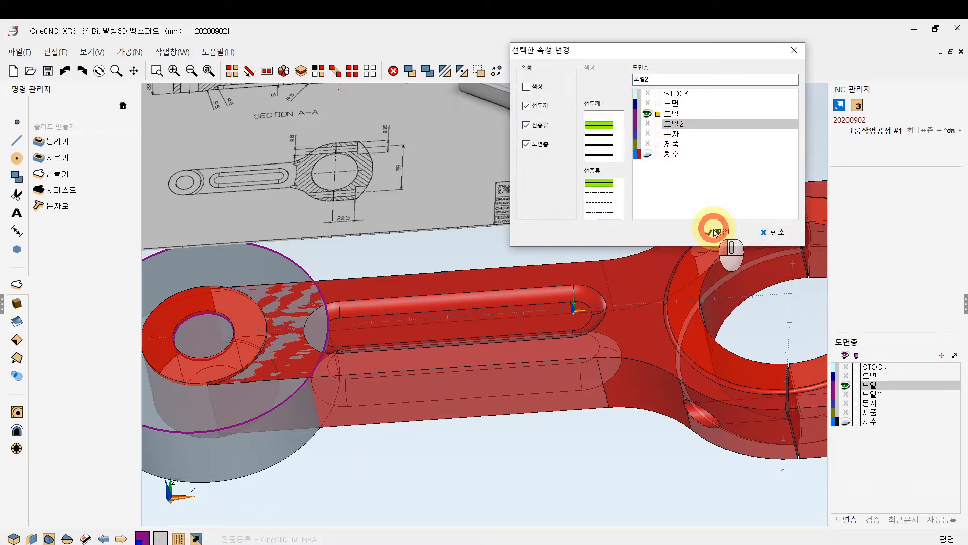
pyautogui.click(714, 231)
pyautogui.click(846, 393)
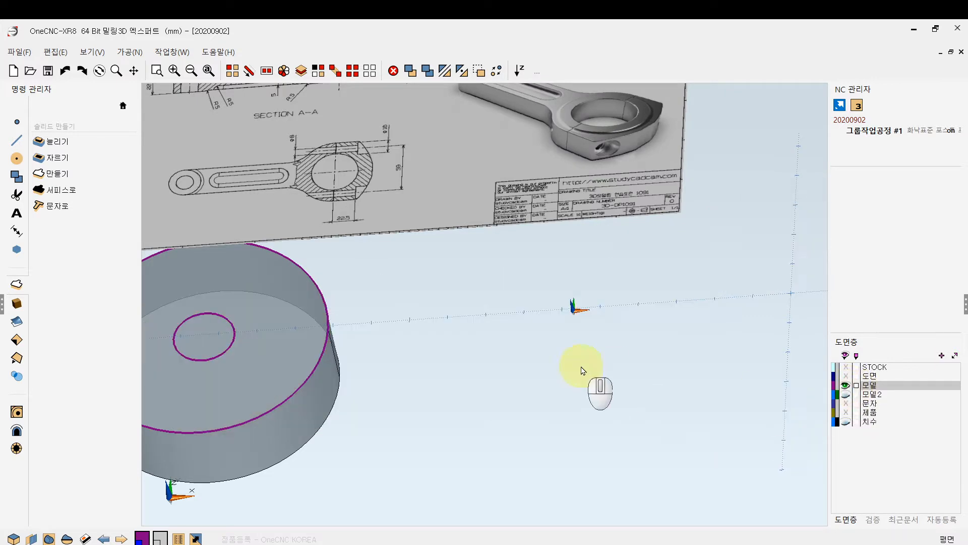
# Draw a 33 mm diameter circle centred on the small-end hole circle, inside the 65 mm disc
pyautogui.moveTo(580, 368)
pyautogui.keyDown('ctrl'); pyautogui.mouseDown(button='middle')
pyautogui.moveTo(569, 344)
pyautogui.moveTo(623, 357)
pyautogui.moveTo(504, 391)
pyautogui.moveTo(454, 467)
pyautogui.mouseUp(button='middle'); pyautogui.keyUp('ctrl')
pyautogui.keyDown('ctrl'); pyautogui.moveTo(417, 252); pyautogui.dragTo(410, 406, button='middle'); pyautogui.keyUp('ctrl')
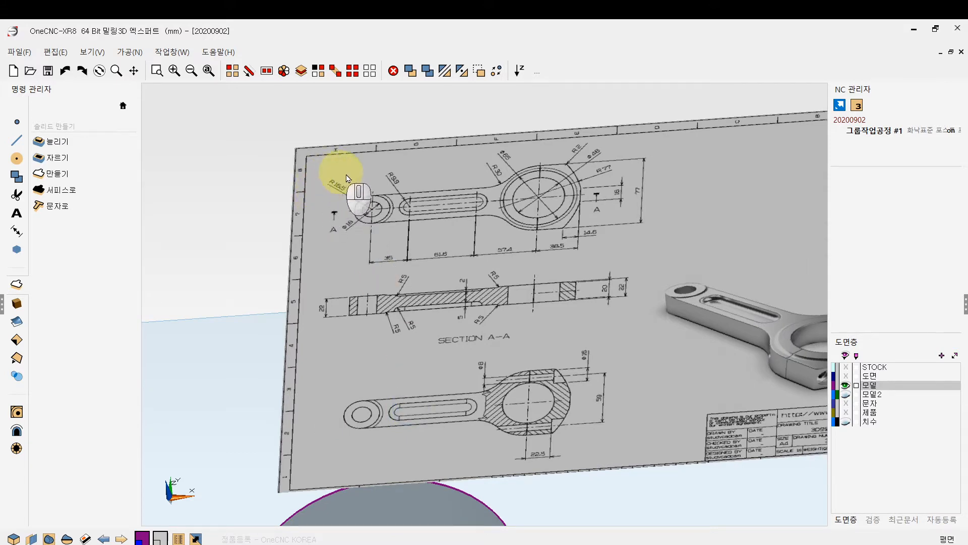
pyautogui.keyDown('ctrl'); pyautogui.moveTo(471, 392); pyautogui.dragTo(464, 173, button='right'); pyautogui.keyUp('ctrl')
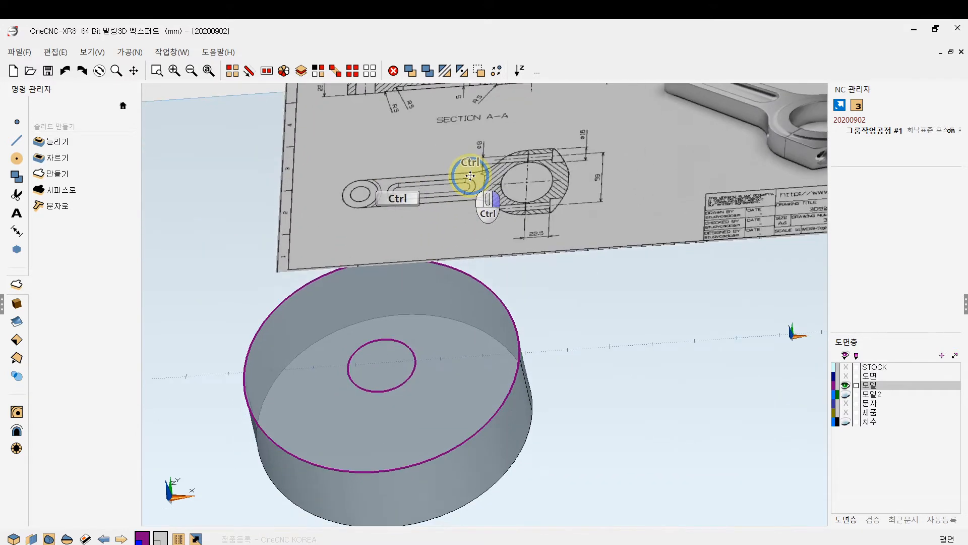
pyautogui.click(11, 161)
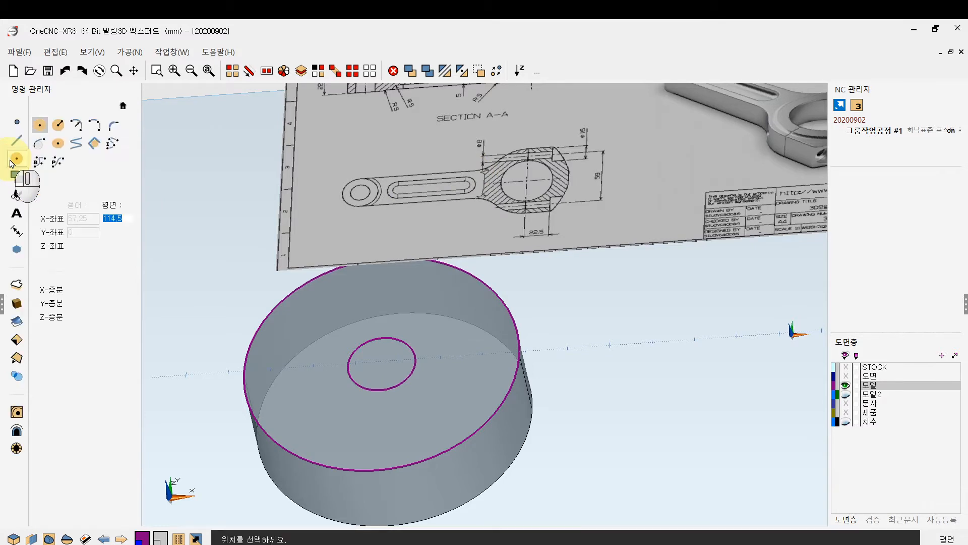
pyautogui.click(85, 347)
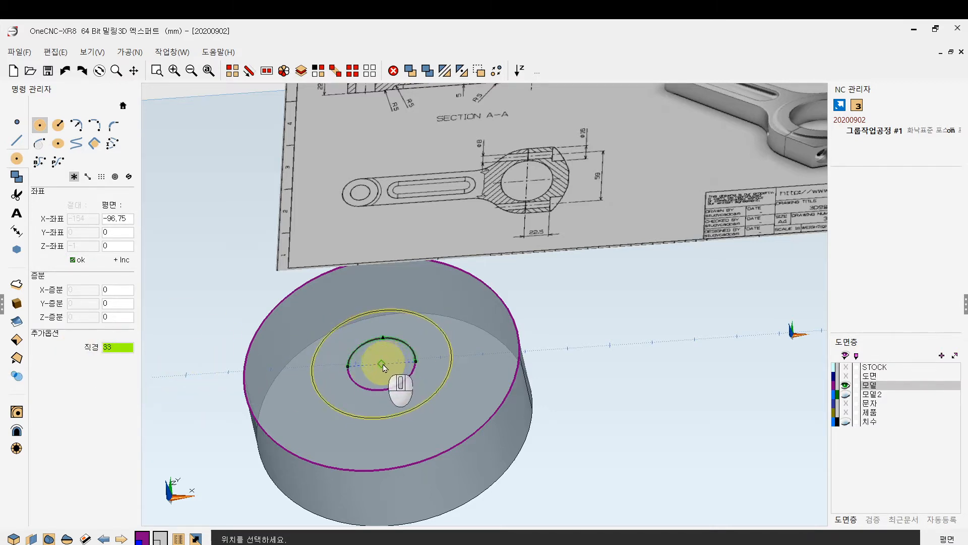
pyautogui.click(383, 366)
pyautogui.rightClick(595, 325)
# Extend the disc solid upward from the 33 mm circle with a height of 10 mm
pyautogui.keyDown('ctrl'); pyautogui.moveTo(567, 328); pyautogui.dragTo(440, 357, button='right'); pyautogui.keyUp('ctrl')
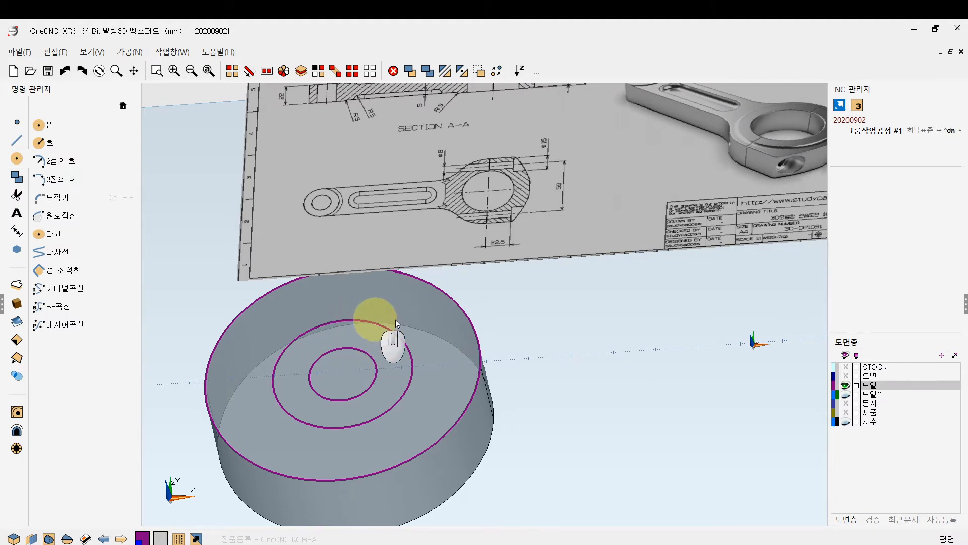
pyautogui.rightClick(514, 301)
pyautogui.click(511, 303)
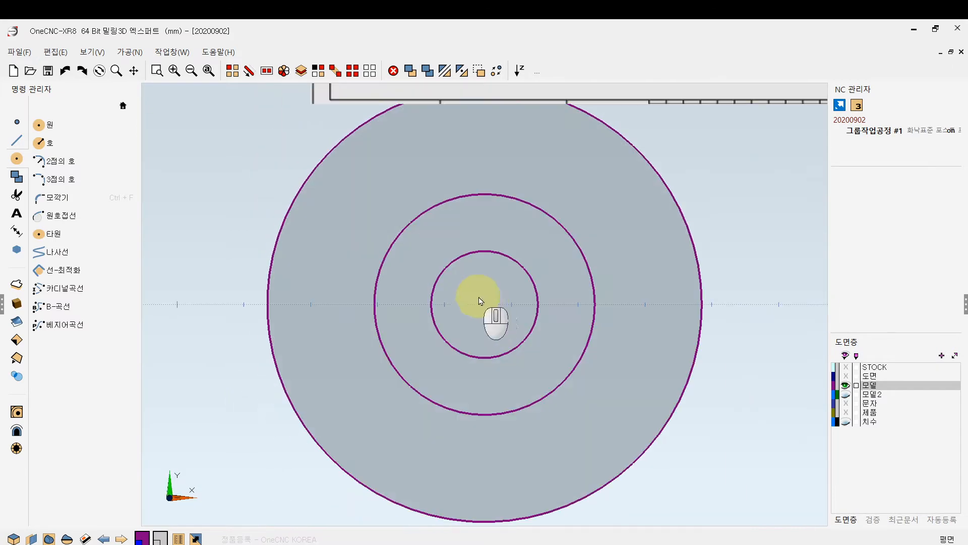
pyautogui.keyDown('ctrl'); pyautogui.moveTo(507, 302); pyautogui.dragTo(432, 301, button='middle'); pyautogui.keyUp('ctrl')
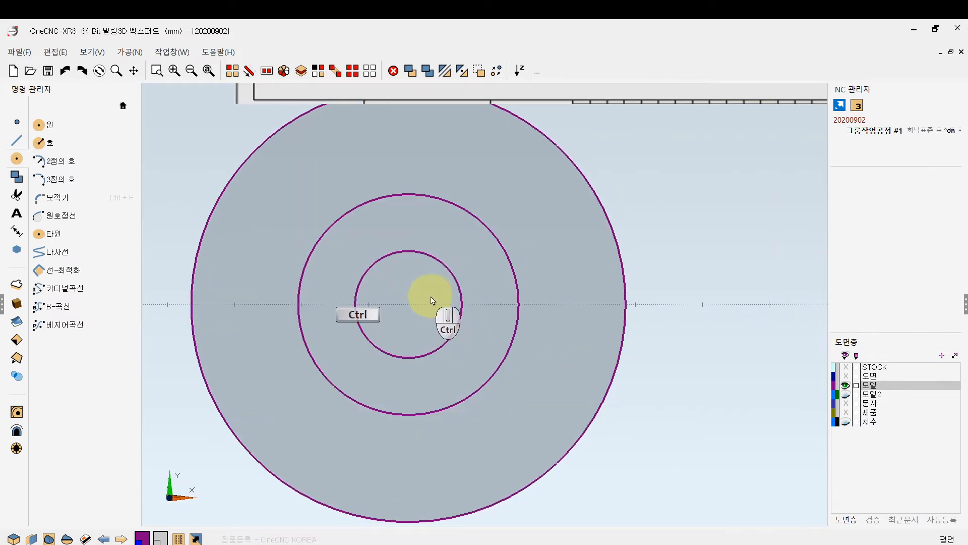
pyautogui.keyDown('ctrl'); pyautogui.moveTo(432, 301); pyautogui.dragTo(432, 222); pyautogui.keyUp('ctrl')
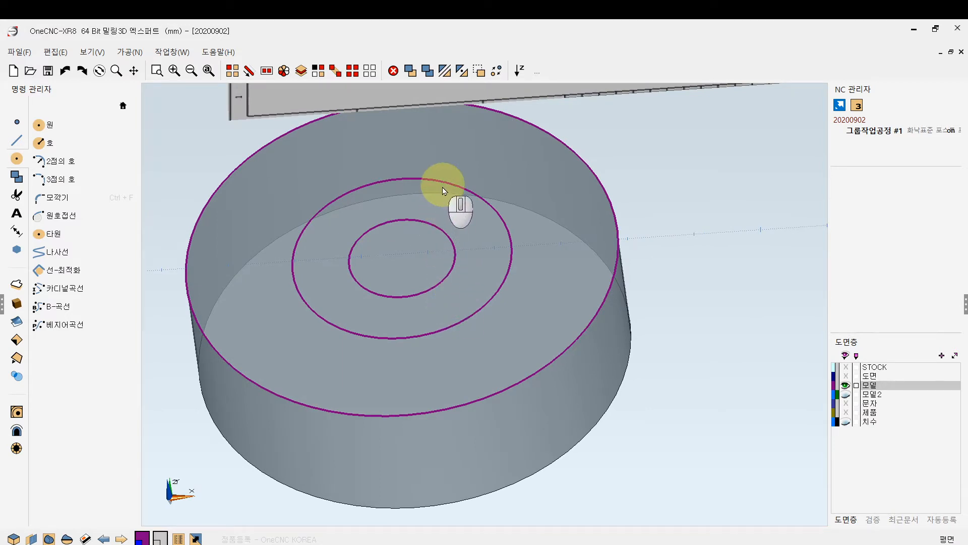
pyautogui.click(16, 177)
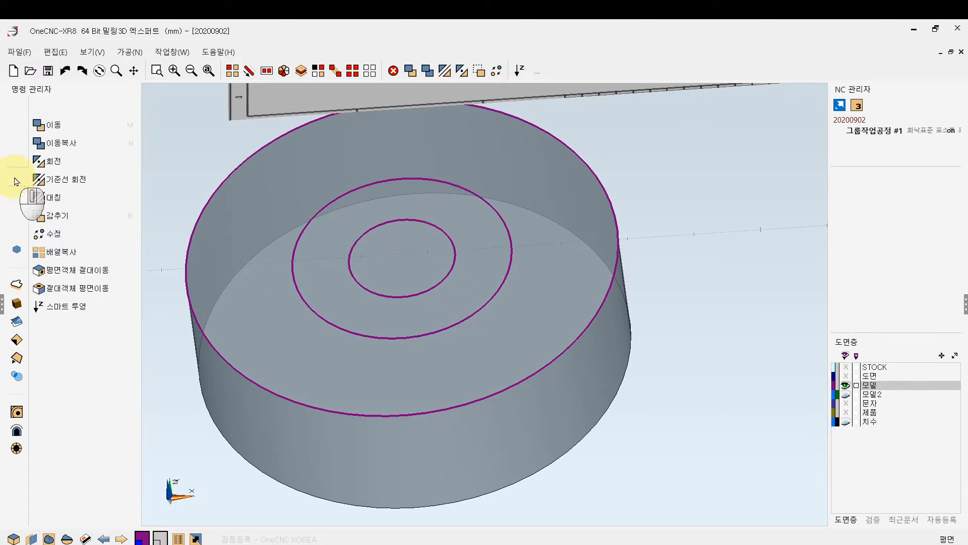
pyautogui.click(17, 284)
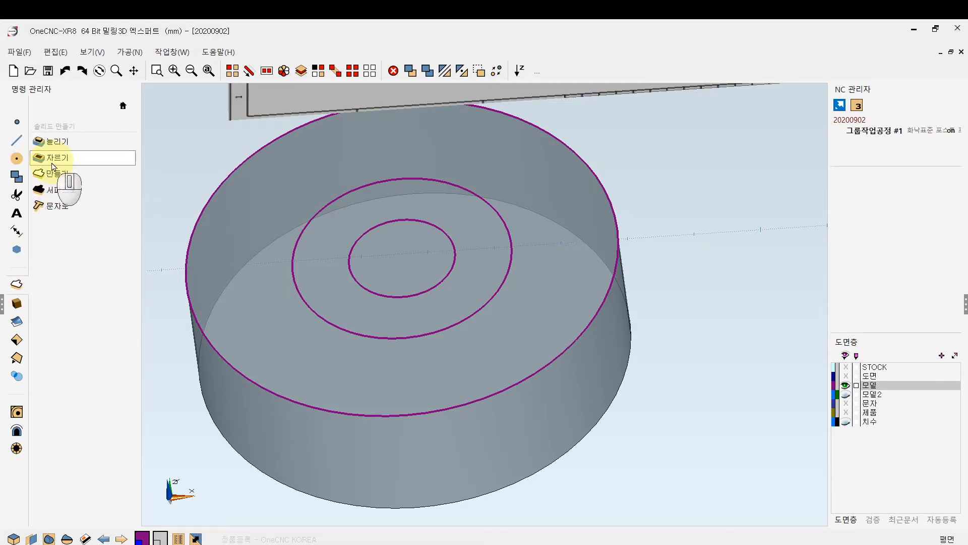
pyautogui.click(52, 147)
pyautogui.click(296, 277)
pyautogui.click(296, 281)
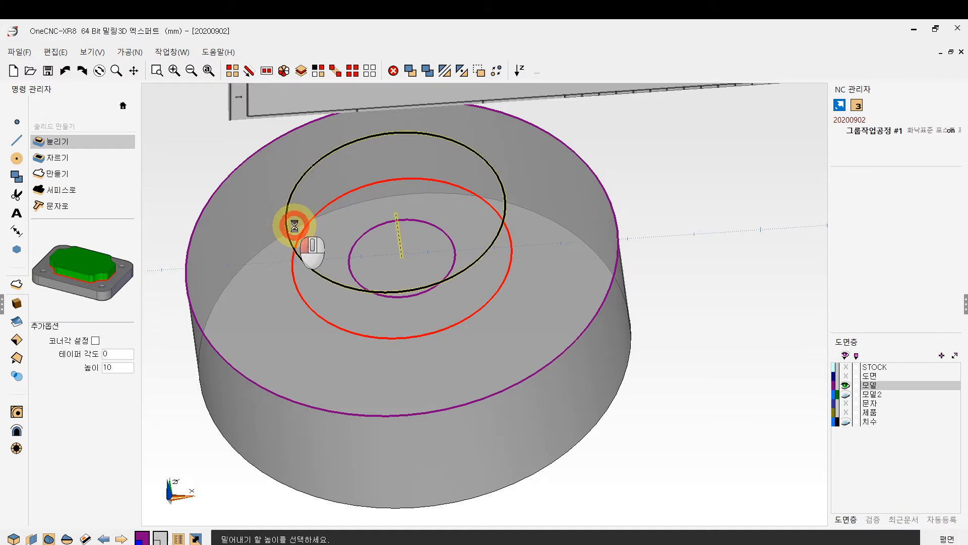
pyautogui.click(295, 225)
# Extend the disc solid downward from the same 33 mm circle with a height of -34 mm
pyautogui.click(296, 284)
pyautogui.keyDown('ctrl'); pyautogui.moveTo(327, 341); pyautogui.dragTo(328, 233); pyautogui.keyUp('ctrl')
pyautogui.click(375, 499)
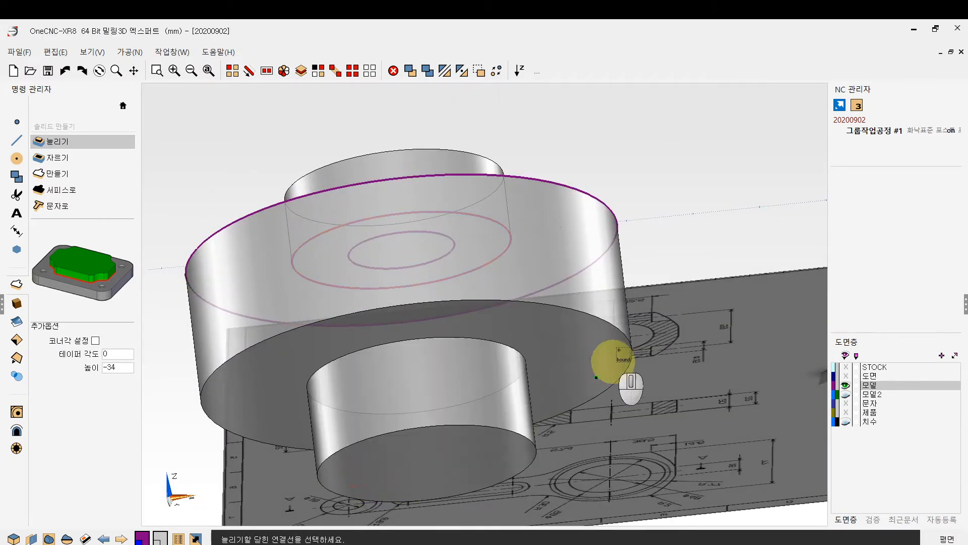
pyautogui.rightClick(607, 123)
# Fillet both edges where the 33 mm boss meets the disc's upper and lower faces, using the drawing's R5 radius
pyautogui.keyDown('ctrl'); pyautogui.moveTo(528, 218); pyautogui.dragTo(539, 341); pyautogui.keyUp('ctrl')
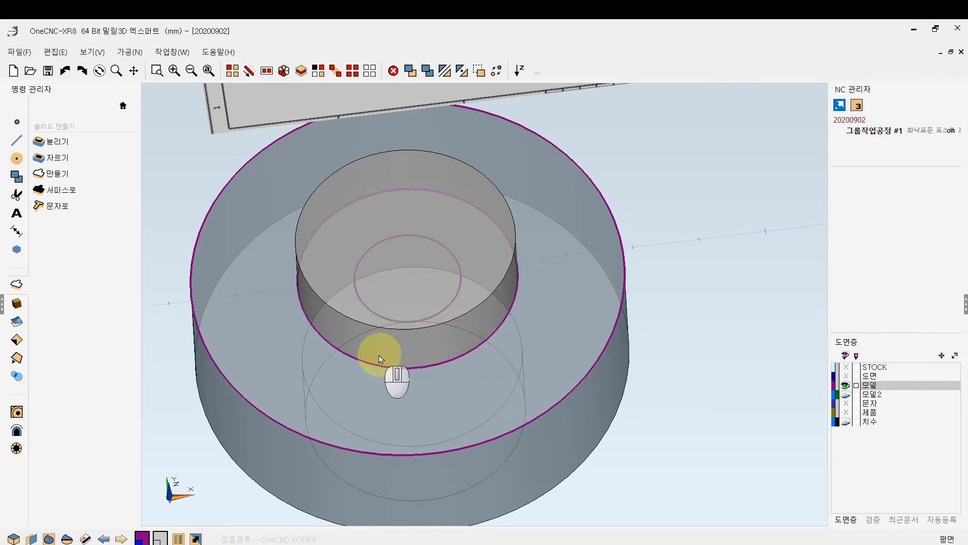
pyautogui.keyDown('ctrl'); pyautogui.moveTo(432, 303); pyautogui.dragTo(430, 266); pyautogui.keyUp('ctrl')
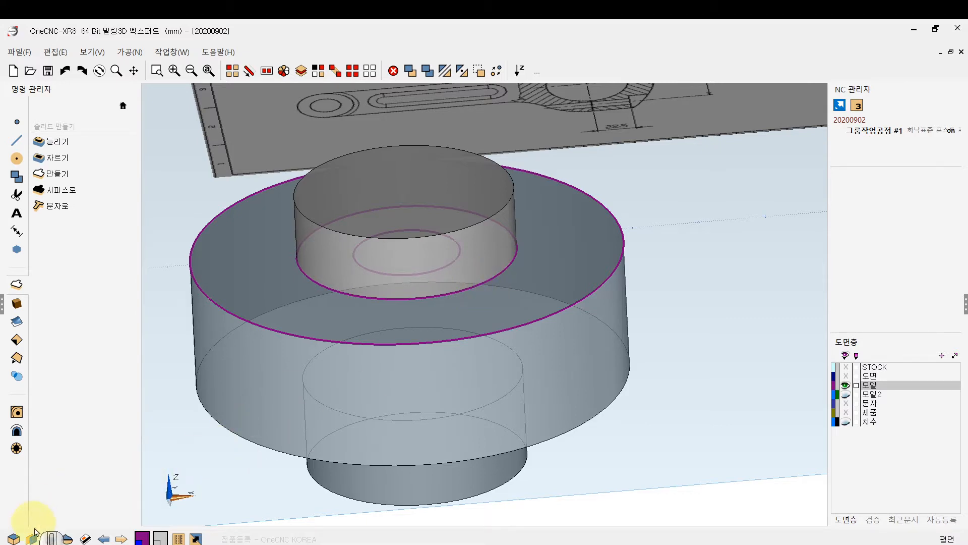
pyautogui.click(17, 357)
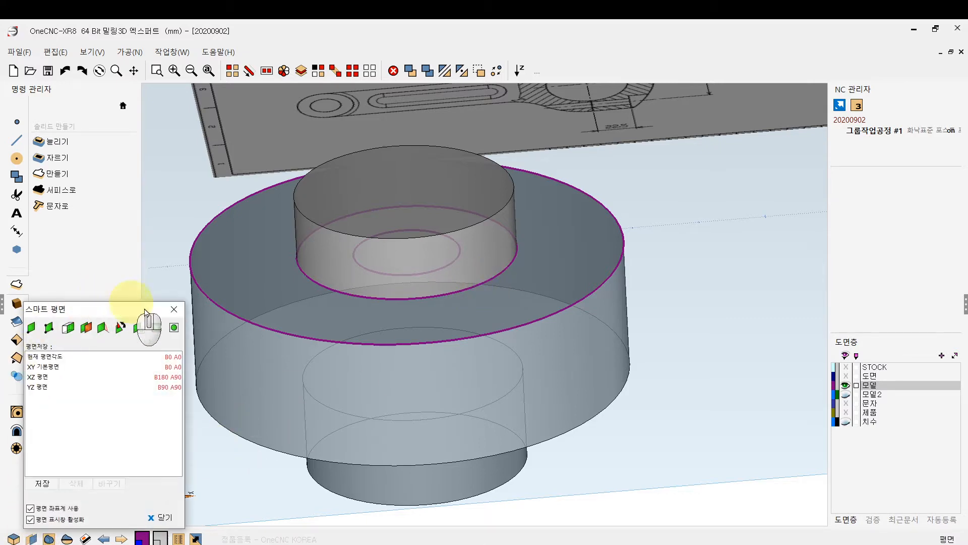
pyautogui.click(173, 309)
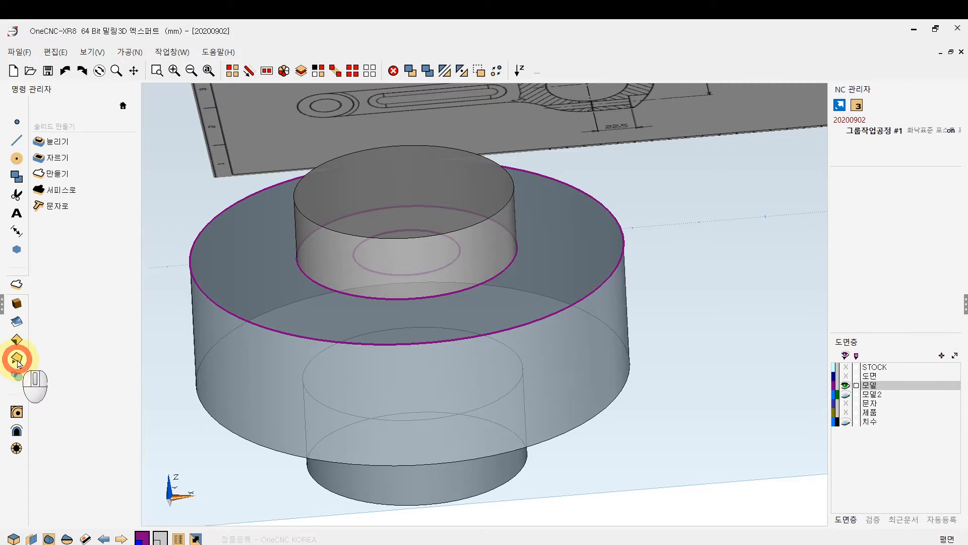
pyautogui.click(50, 143)
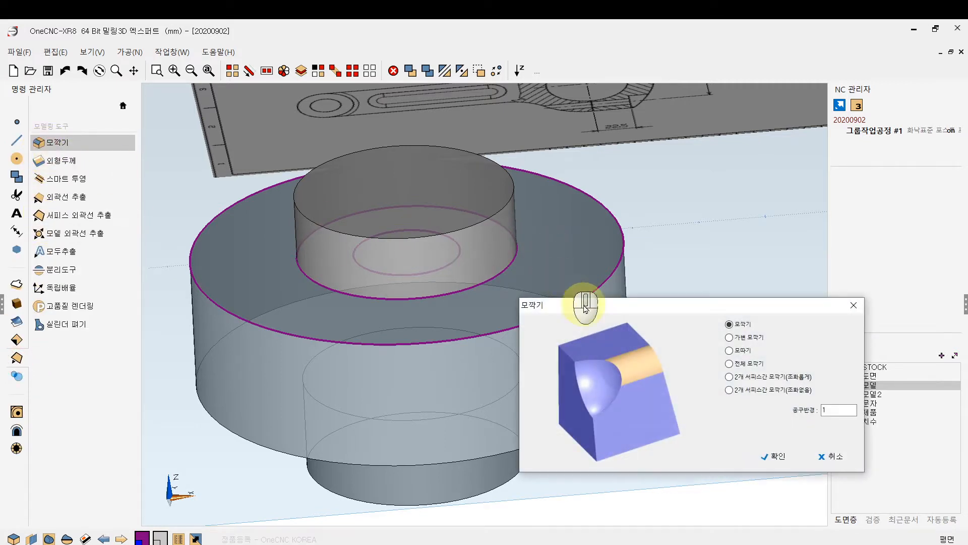
pyautogui.click(827, 411)
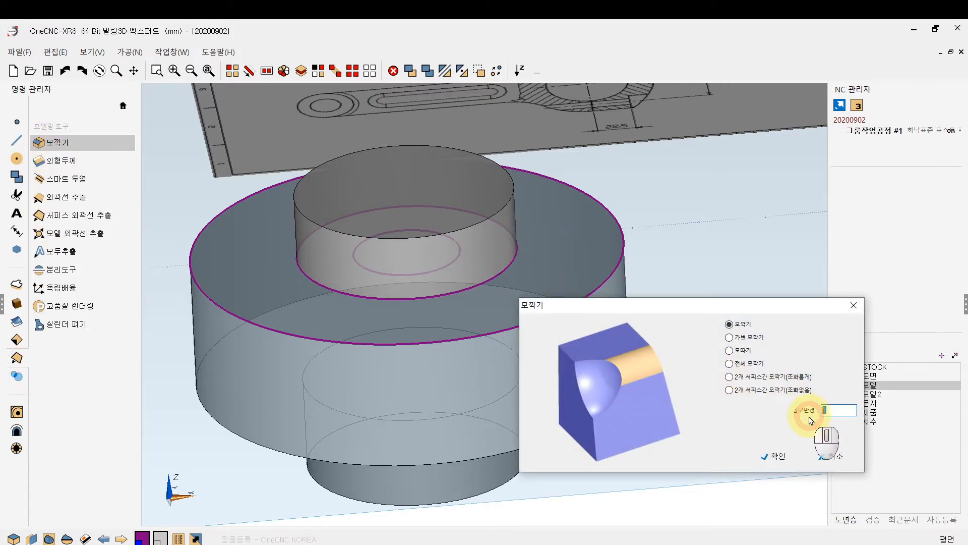
pyautogui.click(788, 456)
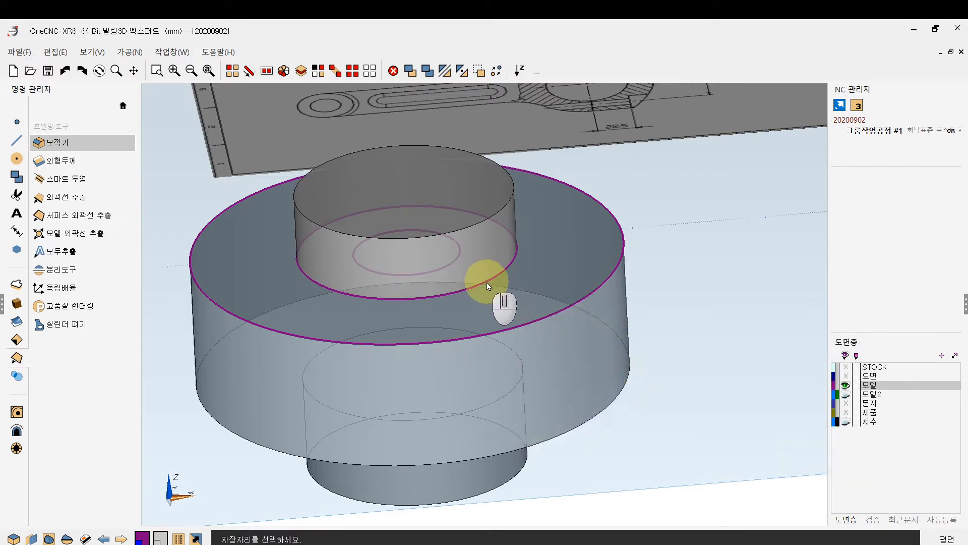
pyautogui.keyDown('ctrl'); pyautogui.moveTo(505, 316); pyautogui.dragTo(499, 284); pyautogui.keyUp('ctrl')
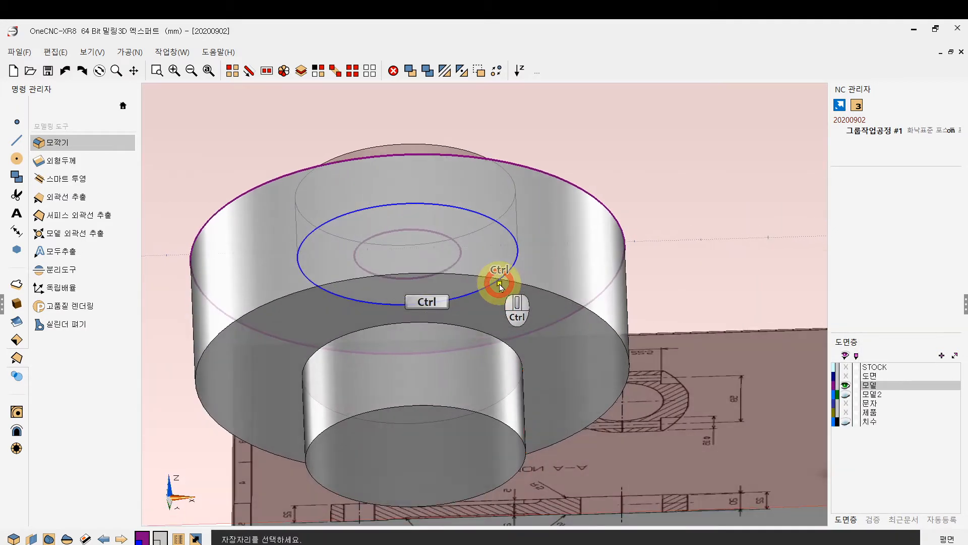
pyautogui.rightClick(475, 326)
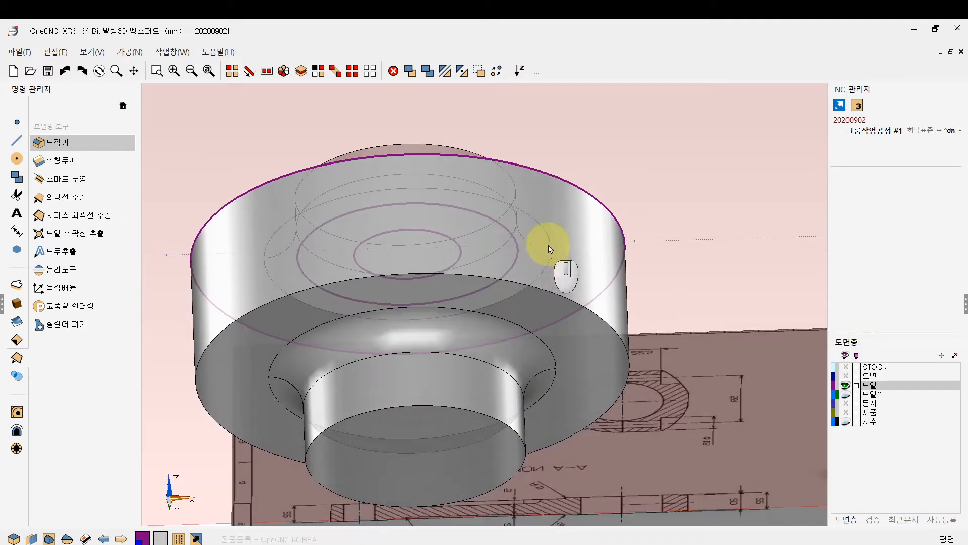
pyautogui.keyDown('ctrl'); pyautogui.moveTo(536, 209); pyautogui.dragTo(562, 317); pyautogui.keyUp('ctrl')
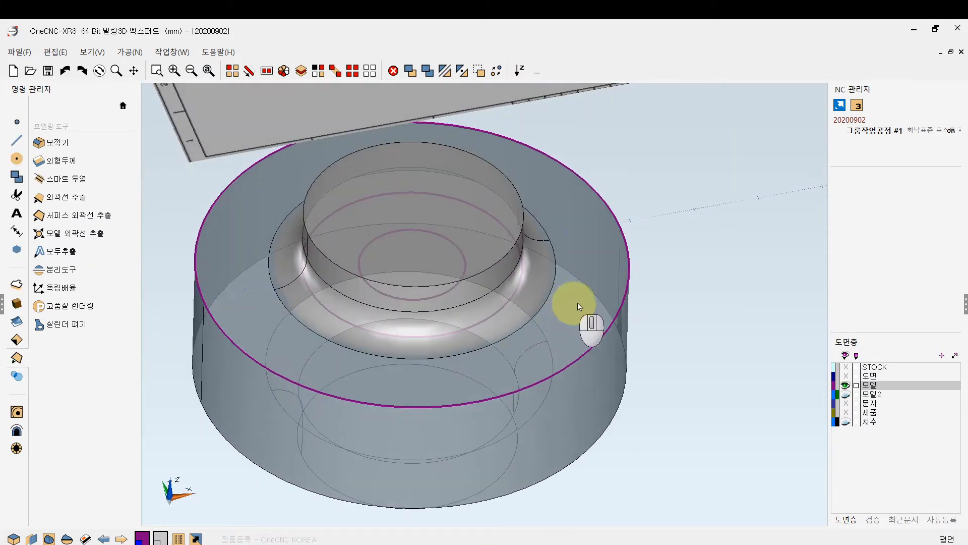
pyautogui.press('Escape')
pyautogui.press('Escape')
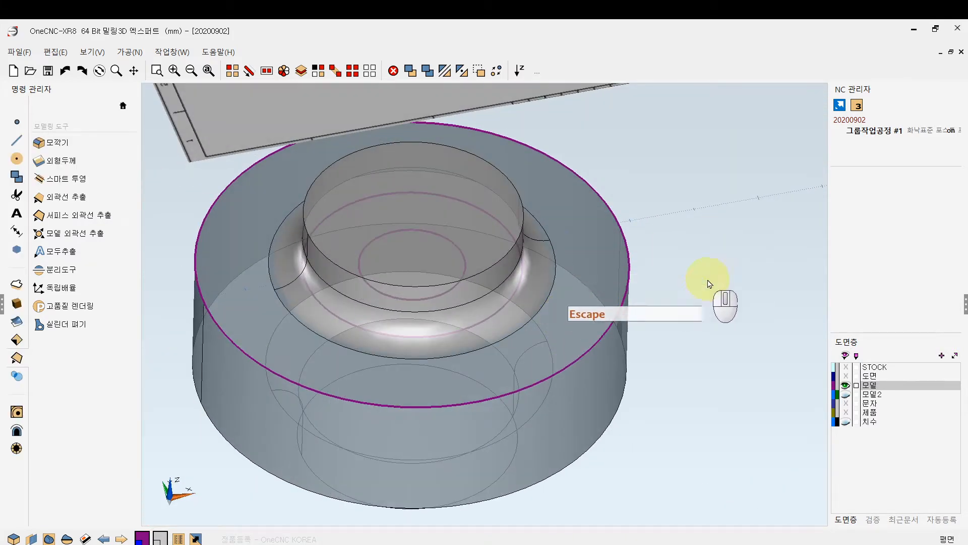
# Shift the work plane vertically by 1 mm using the Smart Plane offset
pyautogui.keyDown('ctrl'); pyautogui.moveTo(429, 313); pyautogui.dragTo(439, 323); pyautogui.keyUp('ctrl')
pyautogui.click(28, 539)
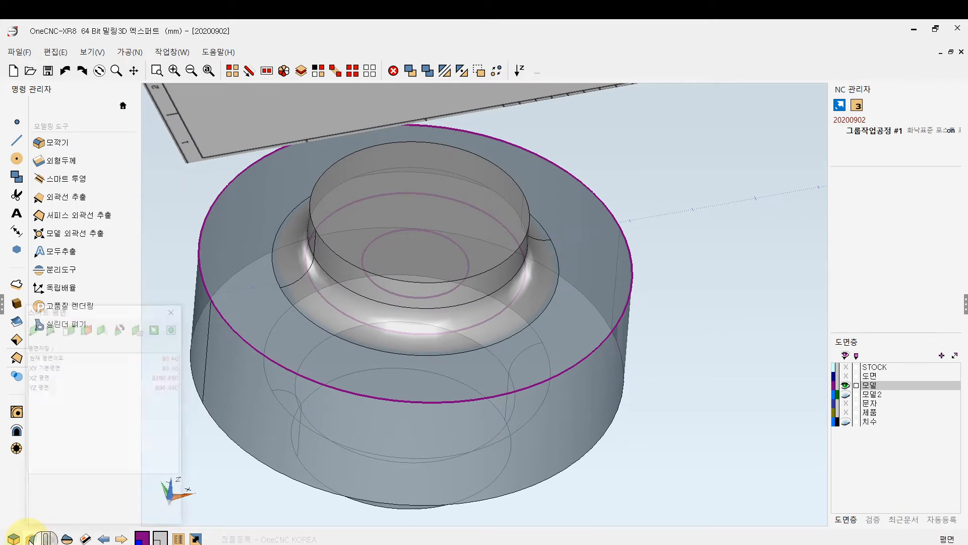
pyautogui.click(66, 332)
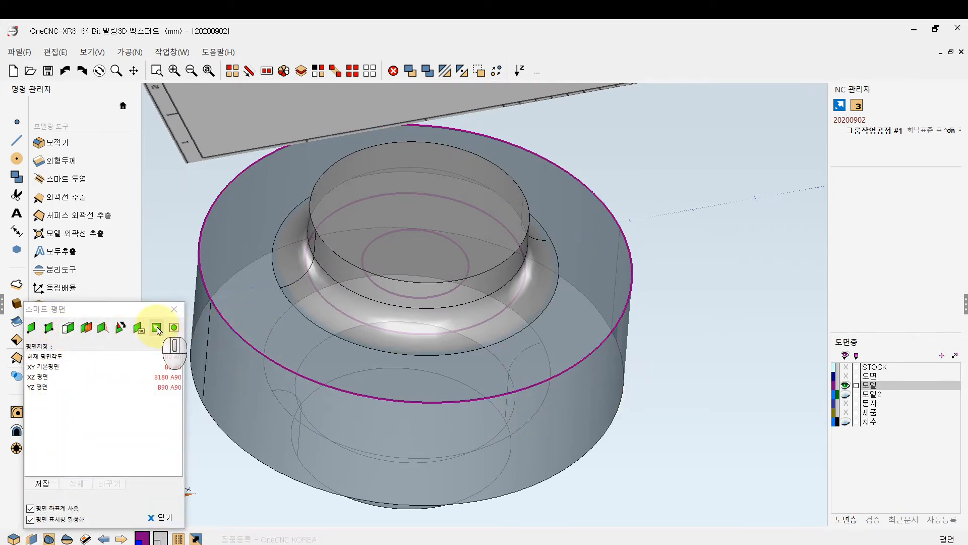
pyautogui.click(140, 331)
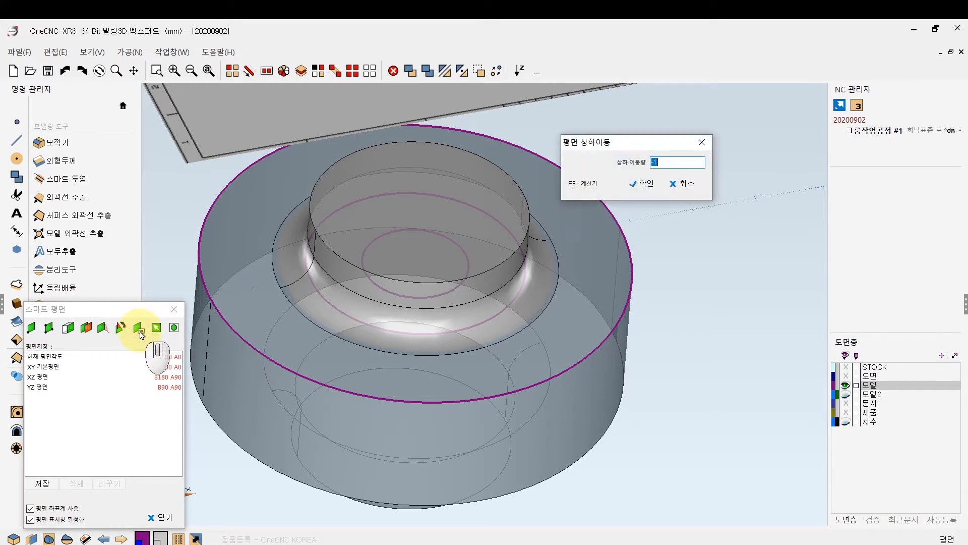
pyautogui.write('1')
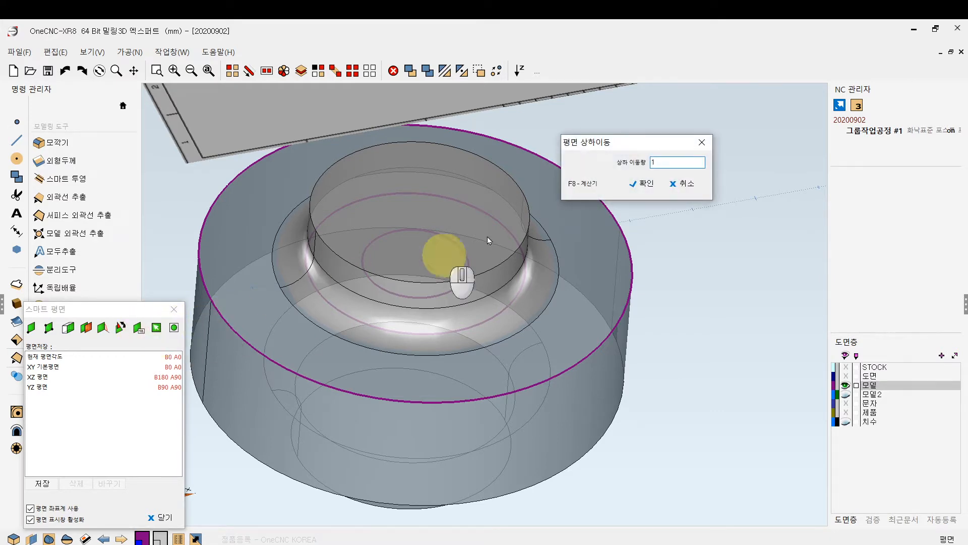
pyautogui.click(643, 183)
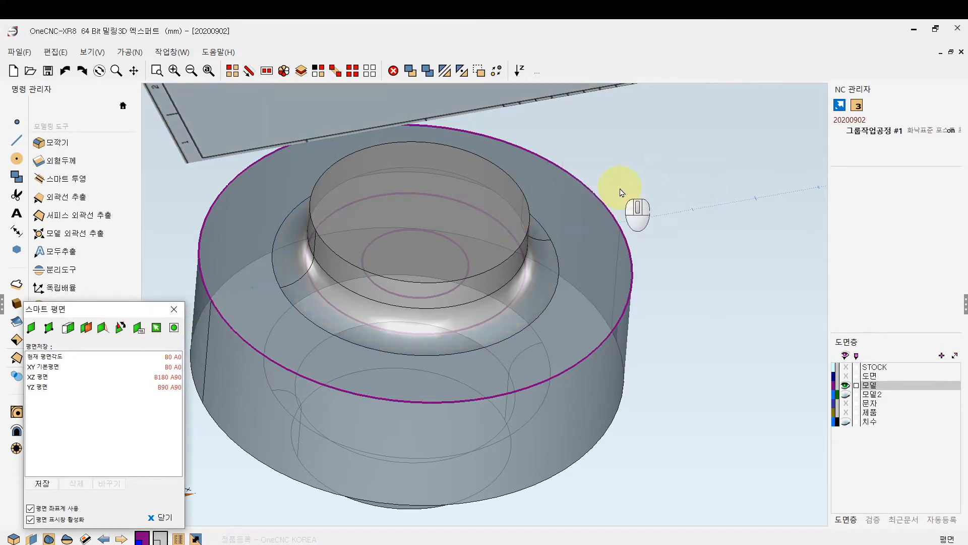
# Split the solid at the offset work plane above the disc's upper face and delete the upper boss piece
pyautogui.click(173, 312)
pyautogui.keyDown('ctrl'); pyautogui.moveTo(432, 411); pyautogui.dragTo(450, 308); pyautogui.keyUp('ctrl')
pyautogui.rightClick(450, 311)
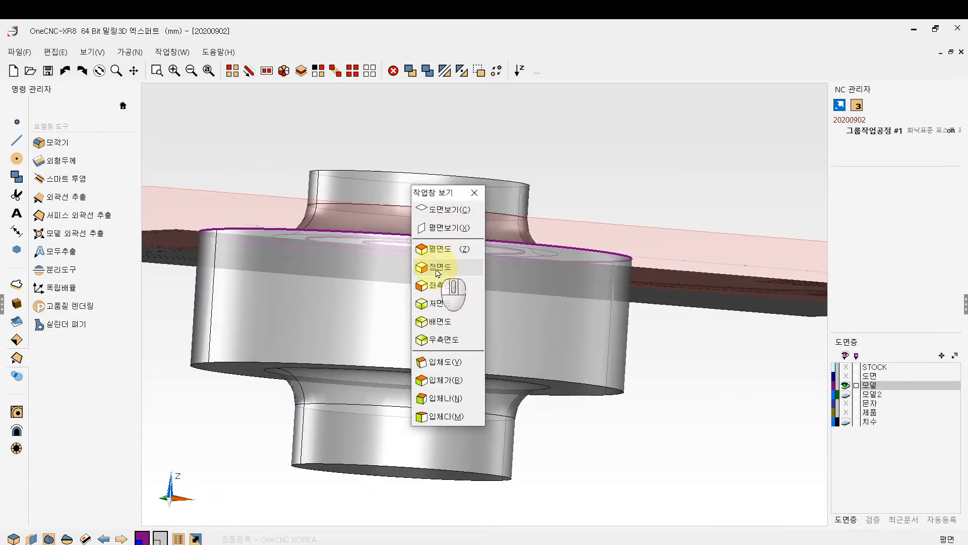
pyautogui.click(432, 253)
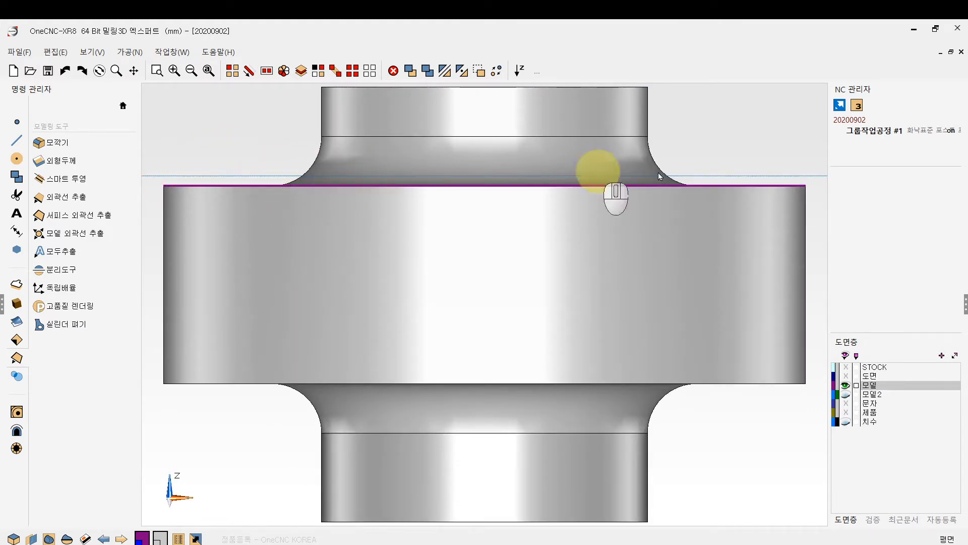
pyautogui.keyDown('ctrl'); pyautogui.moveTo(532, 173); pyautogui.dragTo(496, 243); pyautogui.keyUp('ctrl')
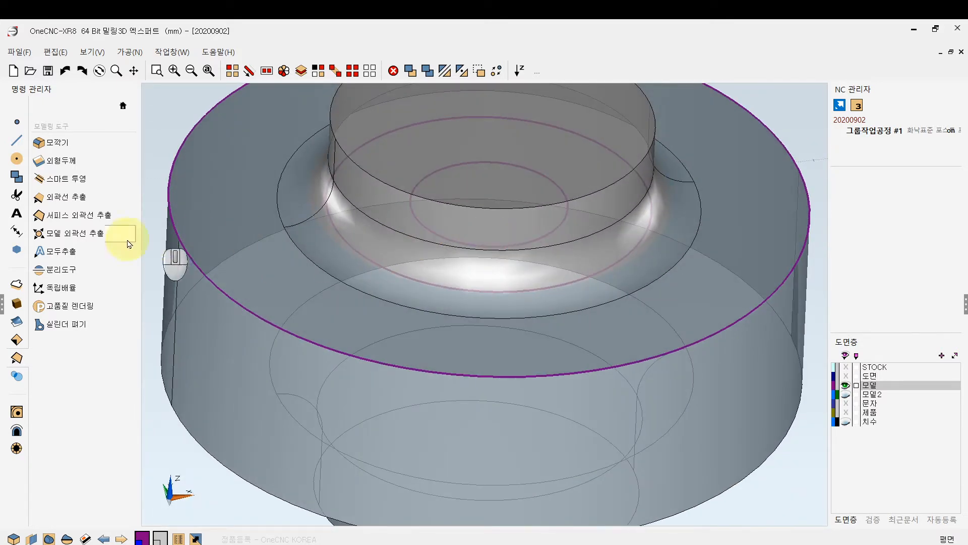
pyautogui.click(17, 375)
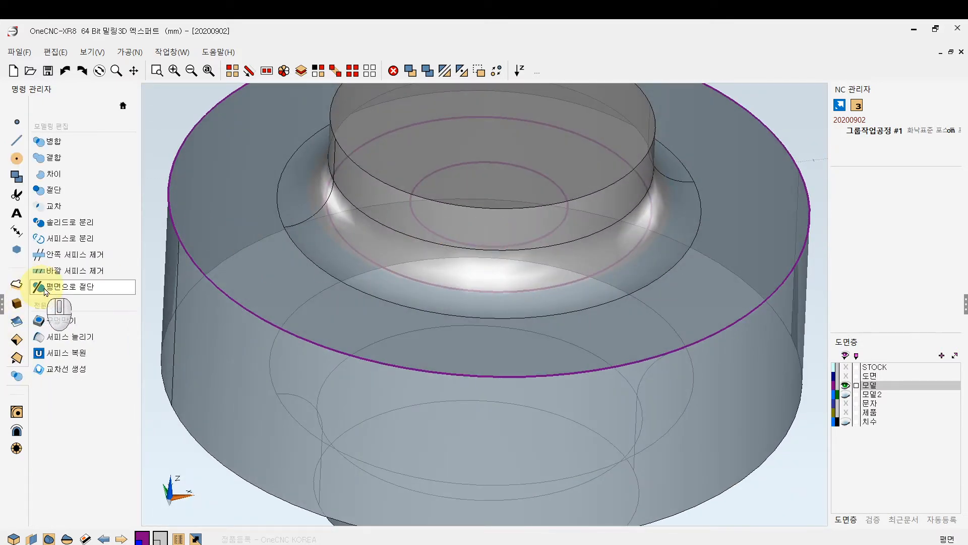
pyautogui.click(40, 287)
pyautogui.click(335, 292)
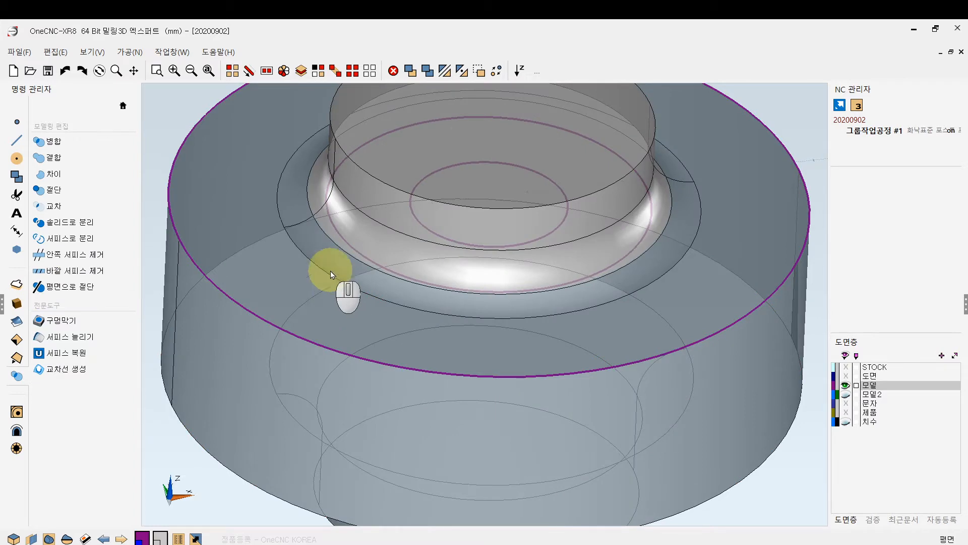
pyautogui.click(230, 69)
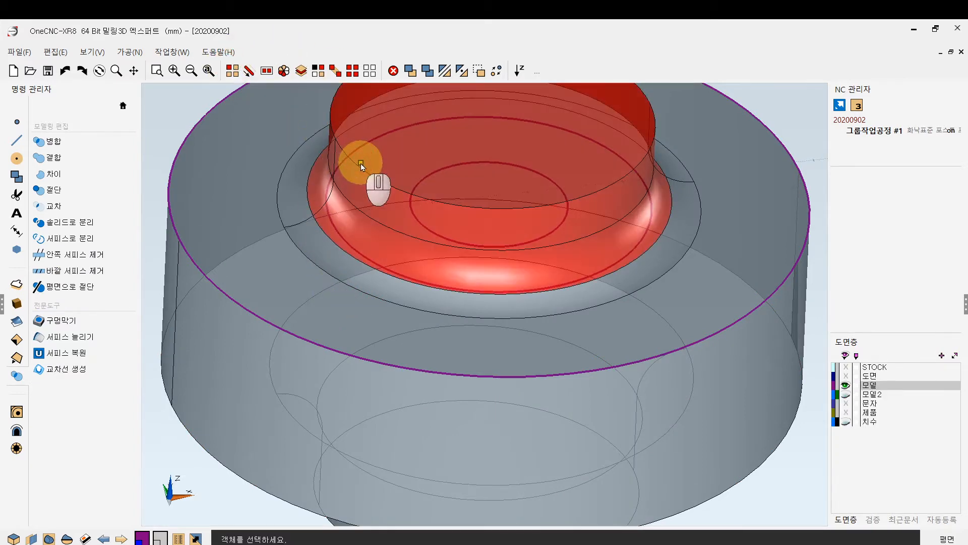
pyautogui.click(364, 162)
pyautogui.press('Delete')
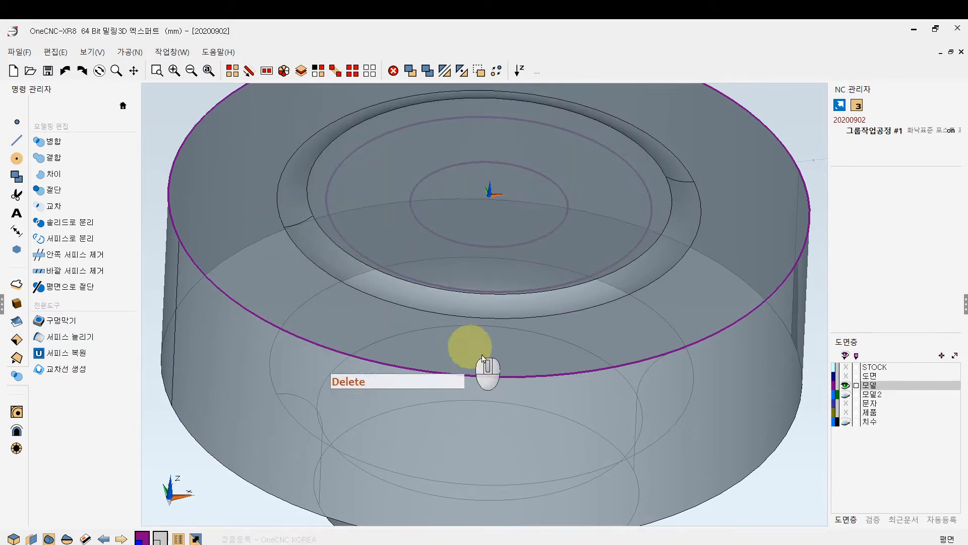
# Align the work plane to the disc's bottom face with Smart Plane
pyautogui.keyDown('ctrl'); pyautogui.moveTo(485, 366); pyautogui.dragTo(478, 234); pyautogui.keyUp('ctrl')
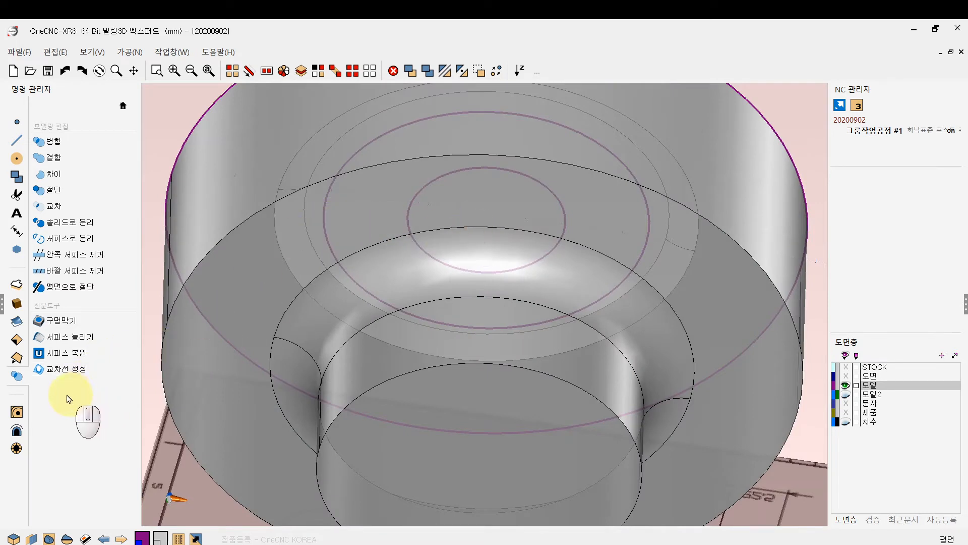
pyautogui.click(47, 338)
pyautogui.click(195, 259)
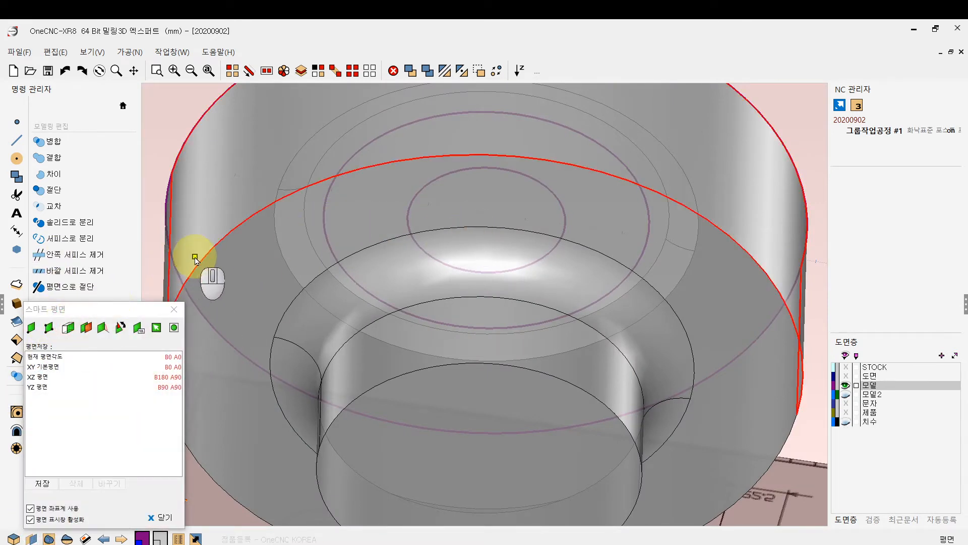
pyautogui.keyDown('ctrl'); pyautogui.click(229, 282); pyautogui.keyUp('ctrl')
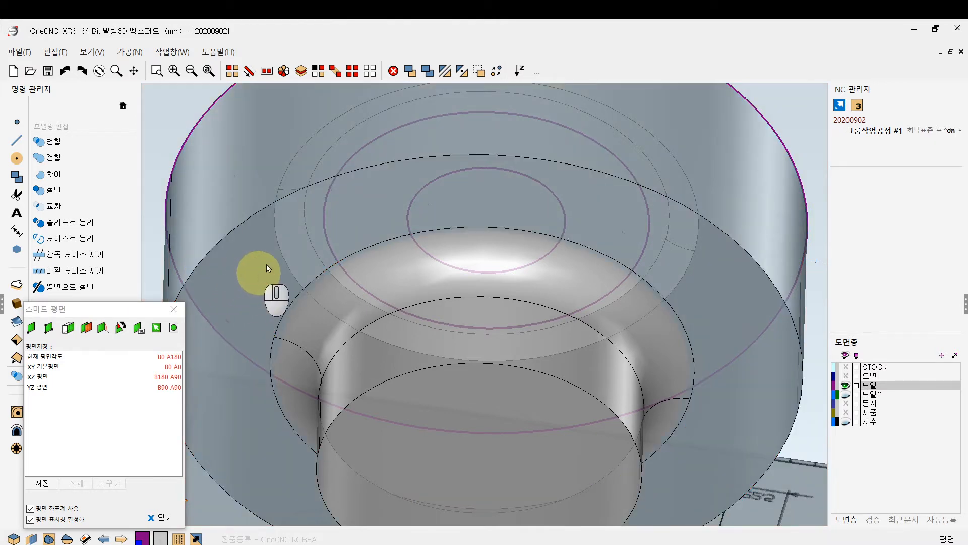
pyautogui.keyDown('ctrl'); pyautogui.moveTo(280, 243); pyautogui.dragTo(333, 290); pyautogui.keyUp('ctrl')
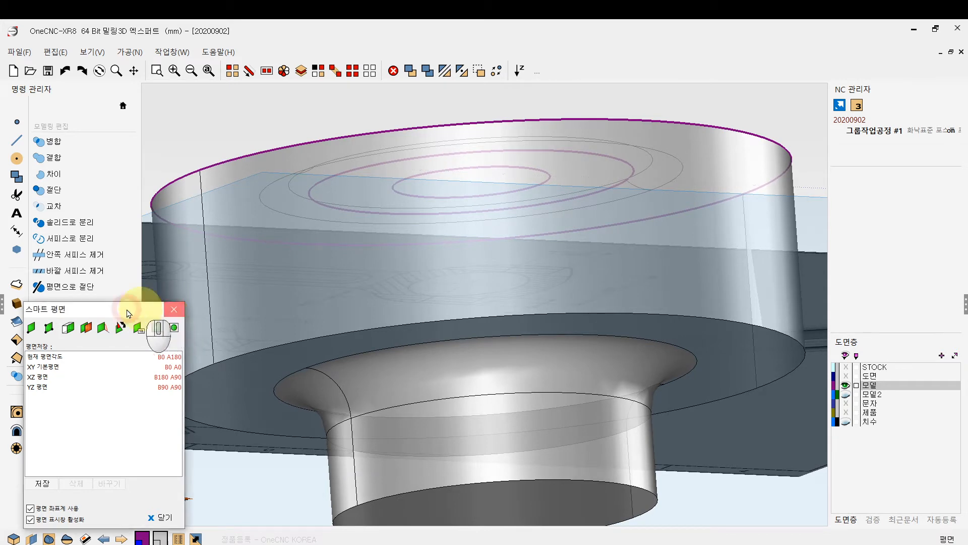
pyautogui.click(174, 309)
# Try splitting the solid at the plane on the disc's bottom face and undo that split
pyautogui.click(270, 282)
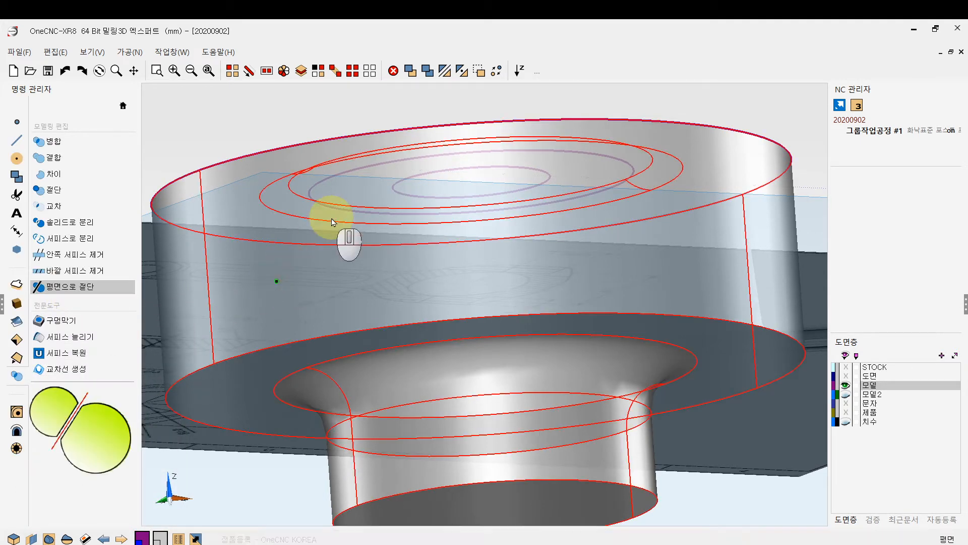
pyautogui.click(232, 72)
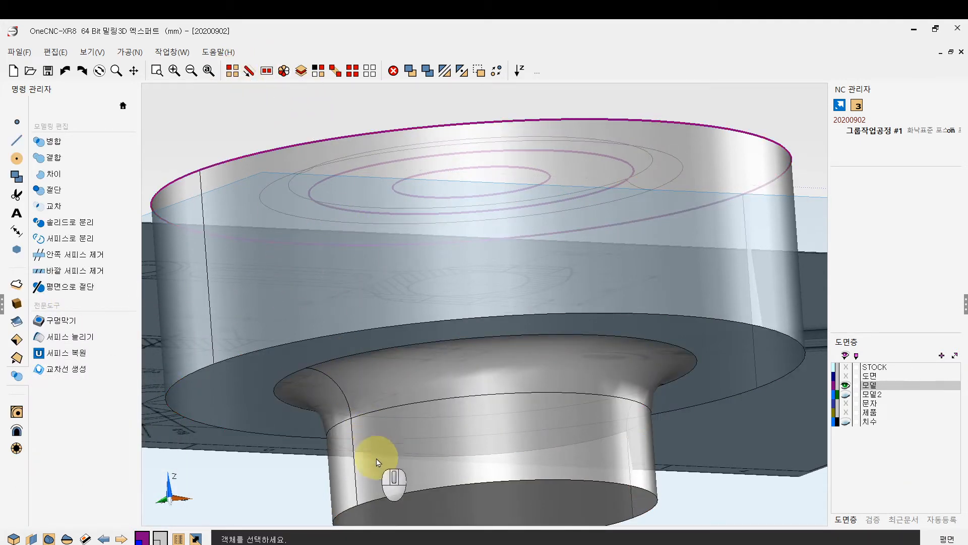
pyautogui.click(375, 471)
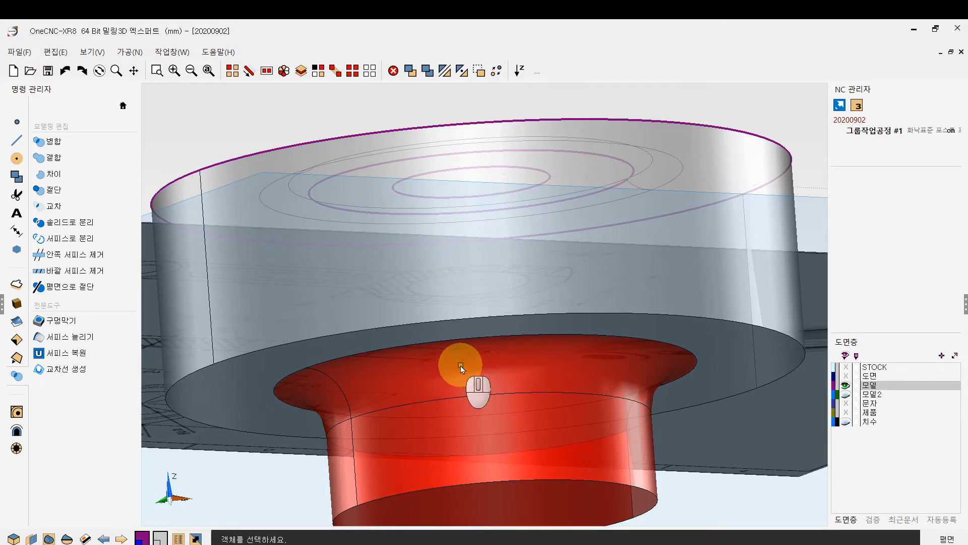
pyautogui.keyDown('ctrl'); pyautogui.moveTo(461, 365); pyautogui.dragTo(479, 365, button='middle'); pyautogui.keyUp('ctrl')
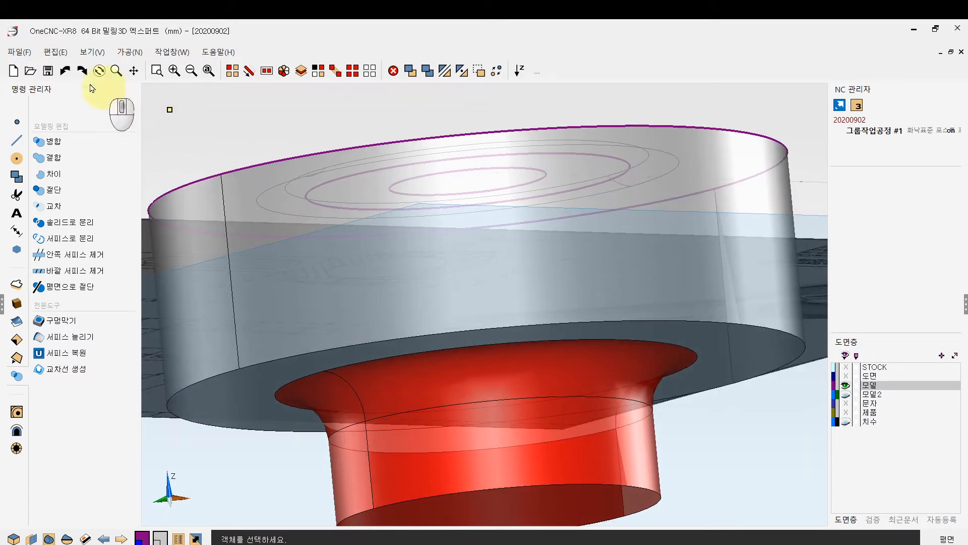
pyautogui.click(65, 71)
pyautogui.click(65, 72)
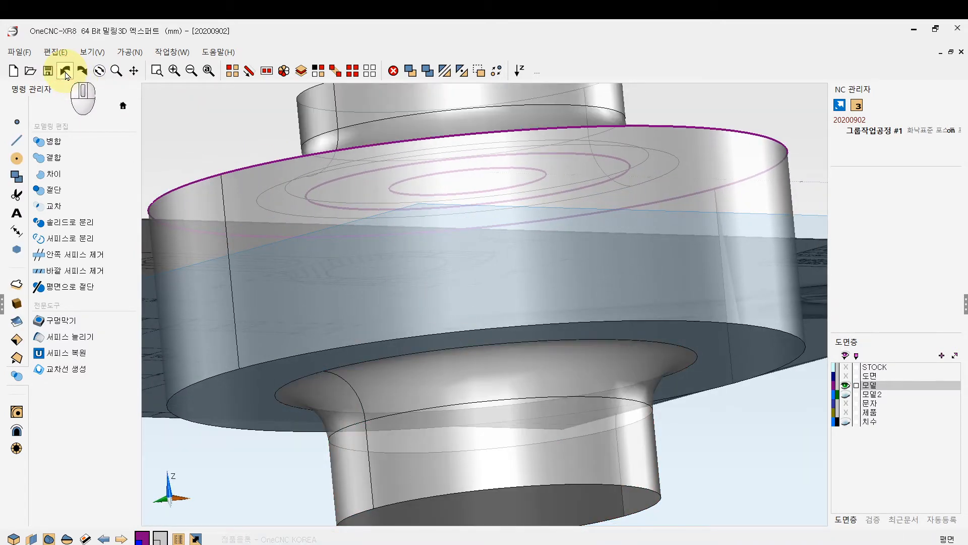
pyautogui.click(79, 72)
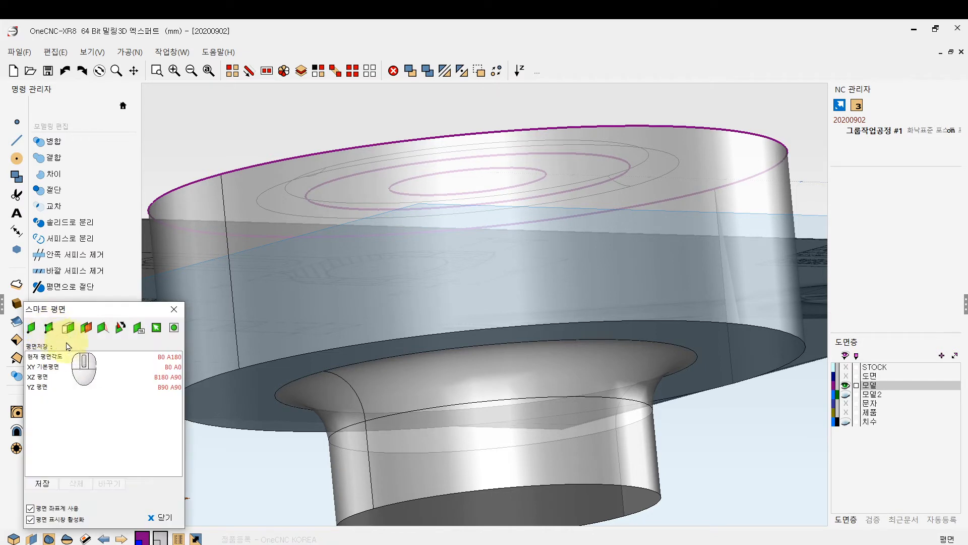
# Offset the work plane 1 mm outward from the disc's bottom face with Smart Plane
pyautogui.click(67, 328)
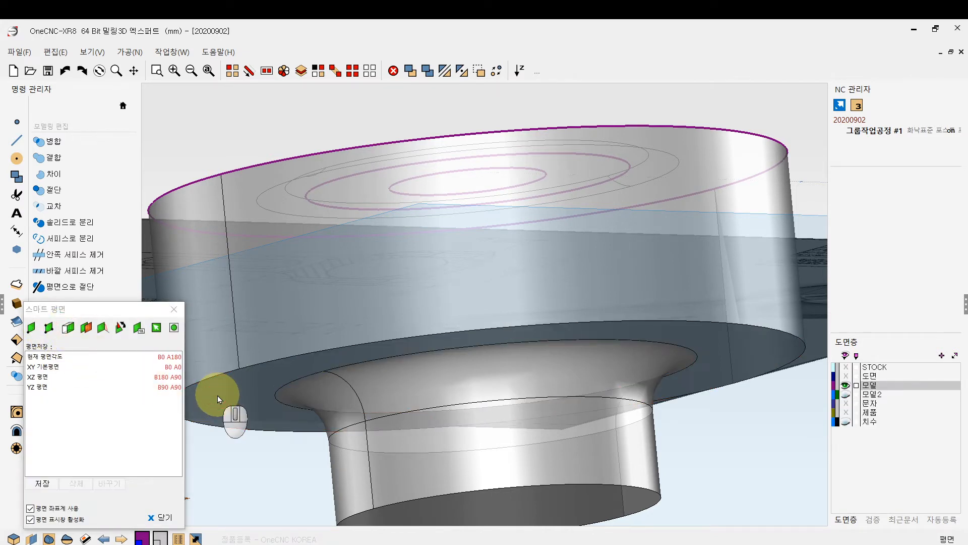
pyautogui.click(139, 329)
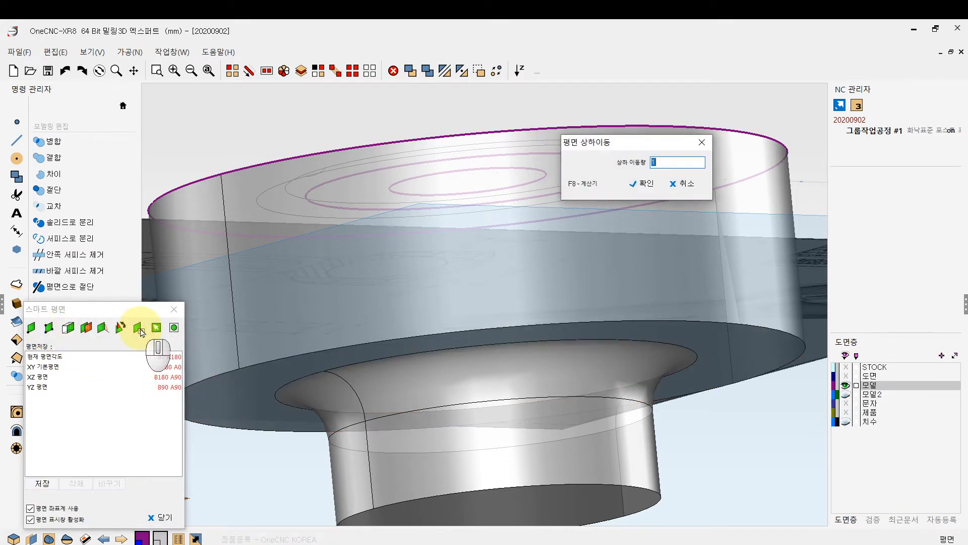
pyautogui.click(653, 184)
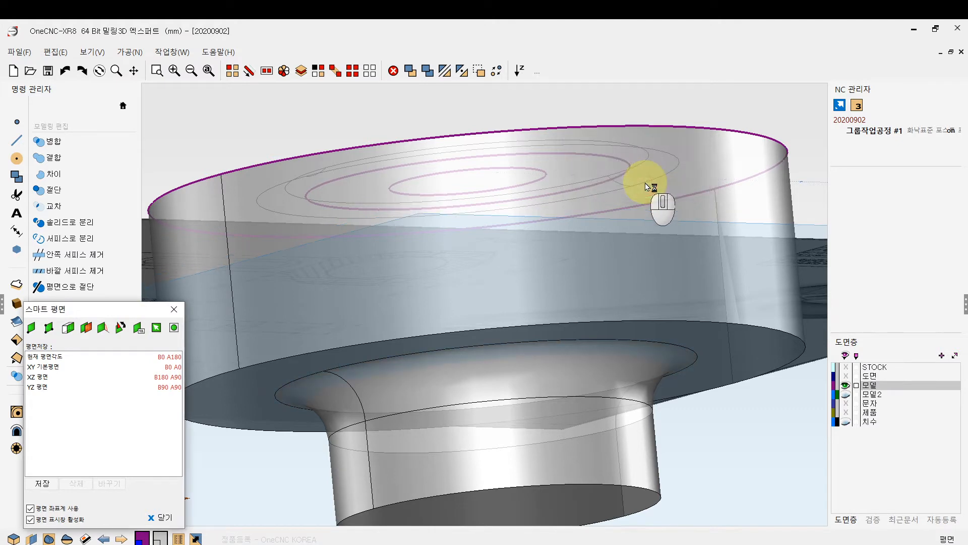
pyautogui.rightClick(645, 183)
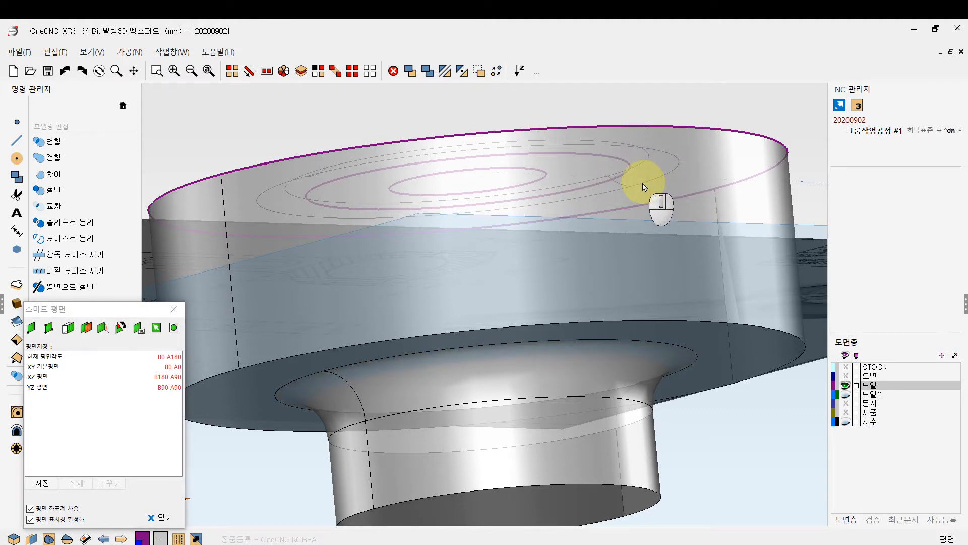
pyautogui.click(175, 306)
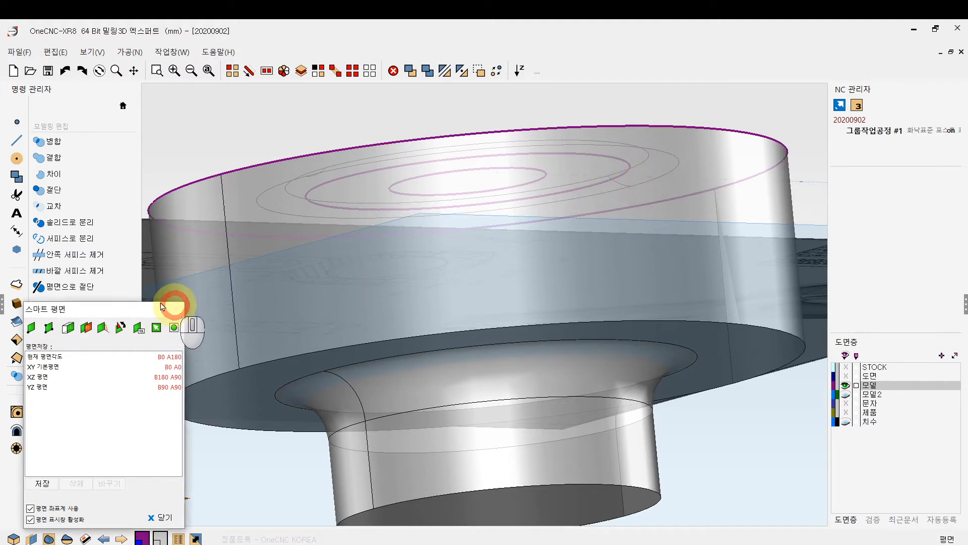
# Split the solid at the offset plane below the disc and delete the lower boss piece
pyautogui.rightClick(192, 140)
pyautogui.click(190, 97)
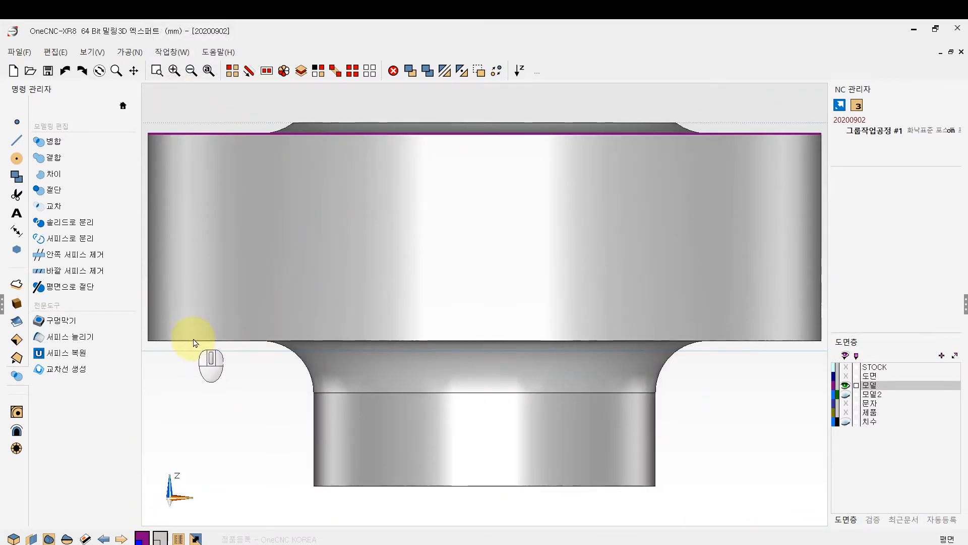
pyautogui.keyDown('ctrl'); pyautogui.moveTo(195, 343); pyautogui.dragTo(268, 336, button='middle'); pyautogui.keyUp('ctrl')
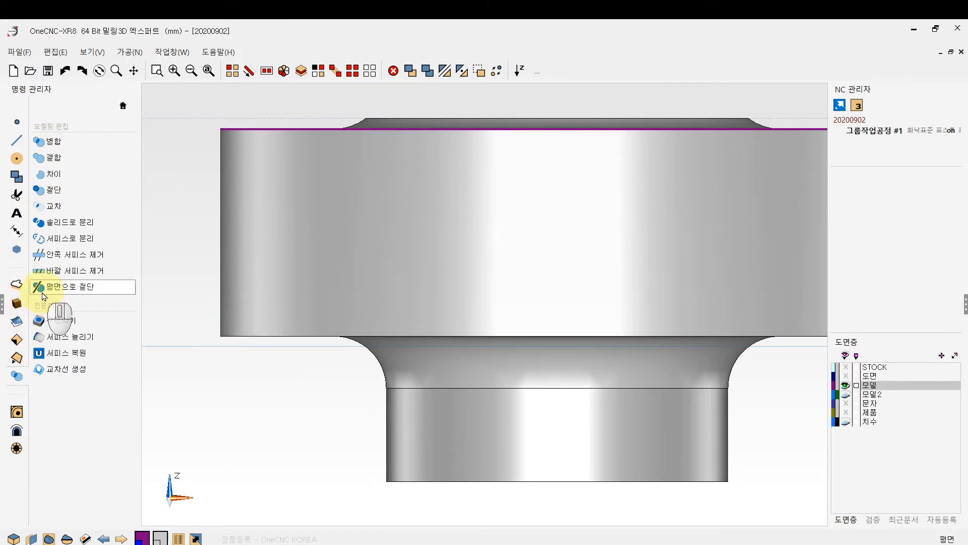
pyautogui.click(71, 286)
pyautogui.click(240, 279)
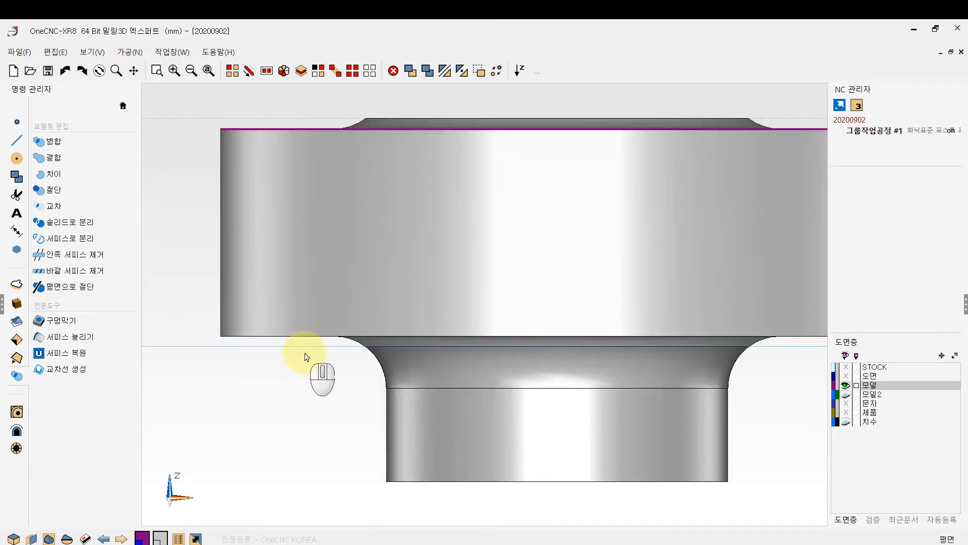
pyautogui.click(233, 71)
pyautogui.click(419, 432)
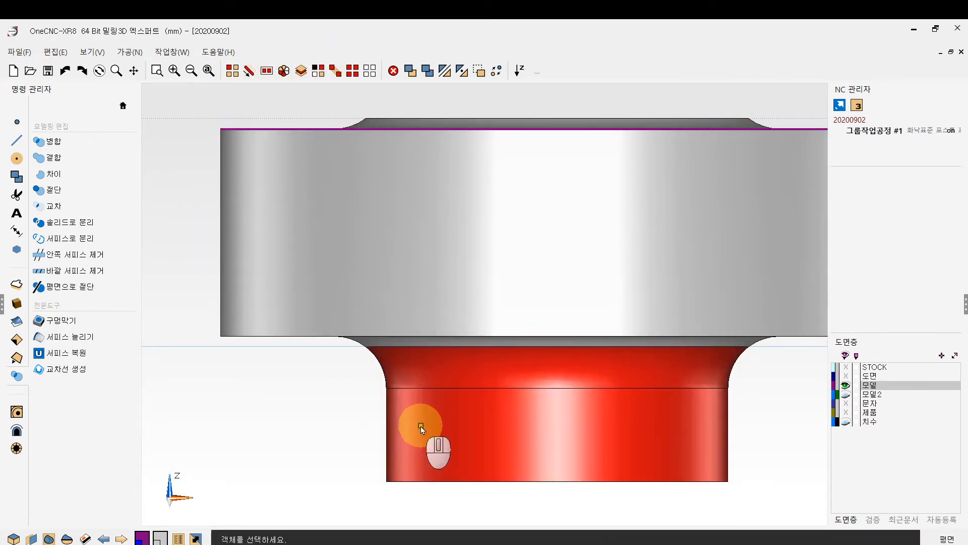
pyautogui.press('Delete')
# Project the innermost circle onto the current work plane with Smart Projection's plane method, without copying it
pyautogui.scroll(-2, 398, 379)
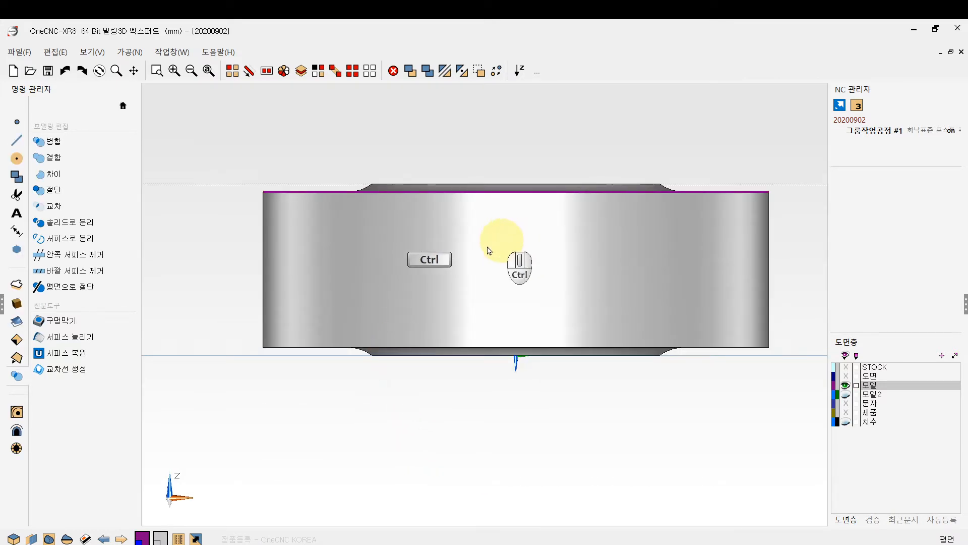
pyautogui.keyDown('ctrl'); pyautogui.moveTo(488, 250); pyautogui.dragTo(401, 218); pyautogui.keyUp('ctrl')
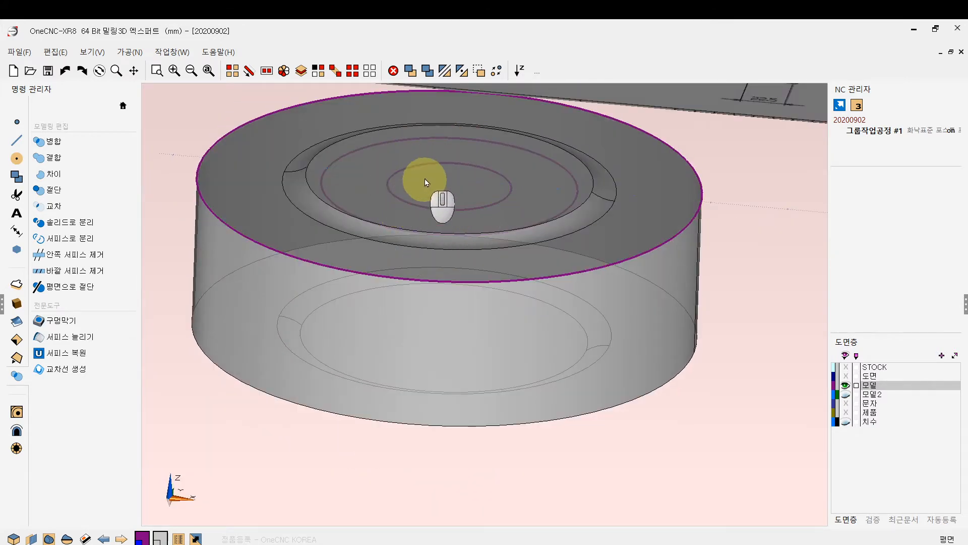
pyautogui.click(250, 71)
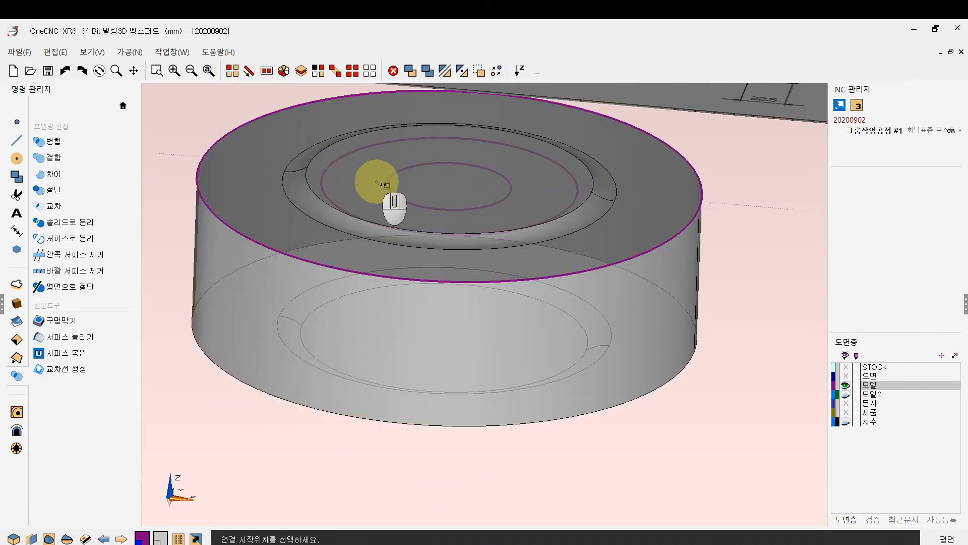
pyautogui.click(387, 189)
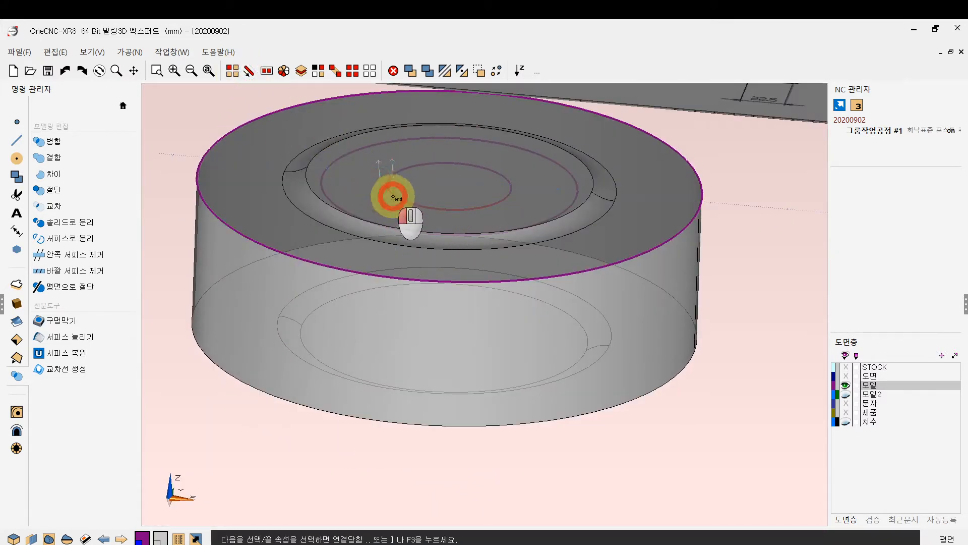
pyautogui.click(519, 70)
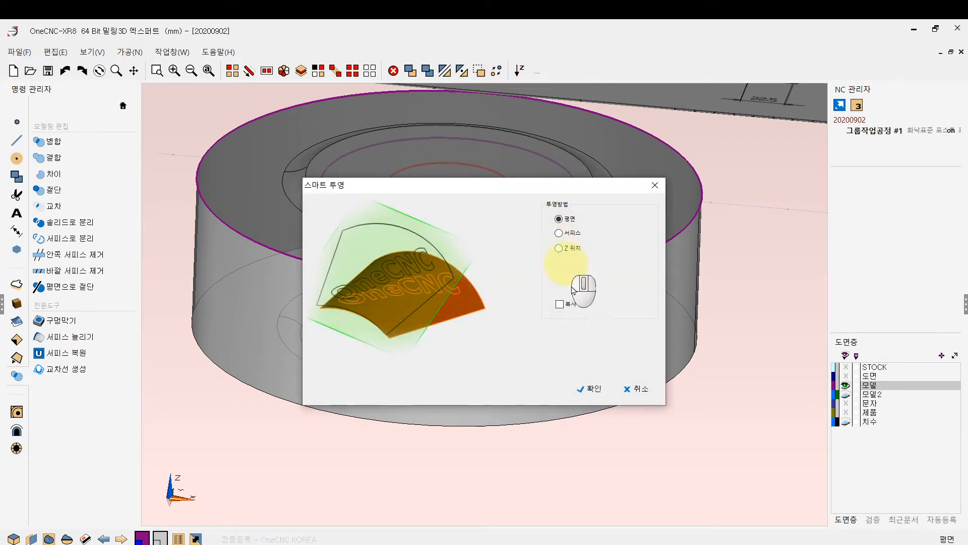
pyautogui.click(584, 383)
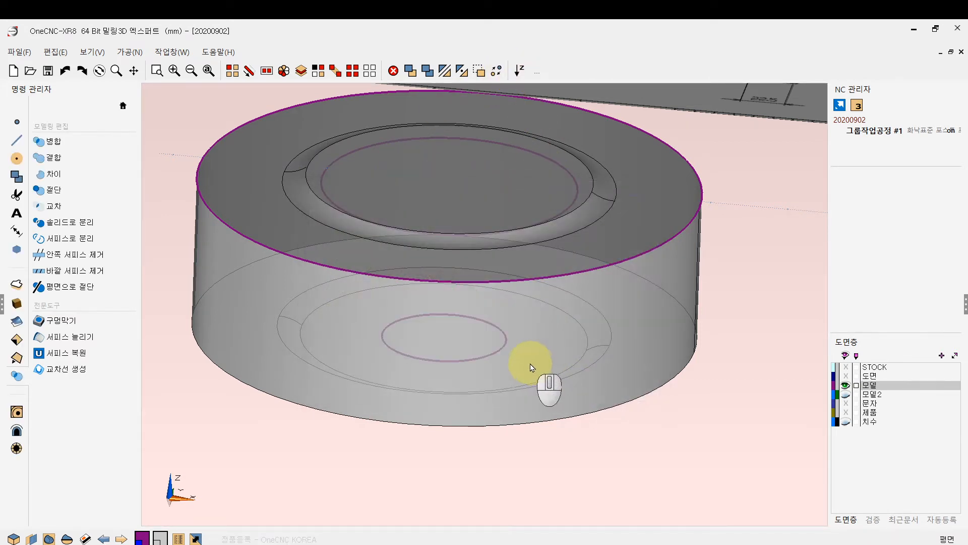
# Cut the projected inner circle through the full height of the helper solid, about 31.5 mm deep
pyautogui.keyDown('ctrl'); pyautogui.moveTo(512, 318); pyautogui.dragTo(506, 252, button='middle'); pyautogui.keyUp('ctrl')
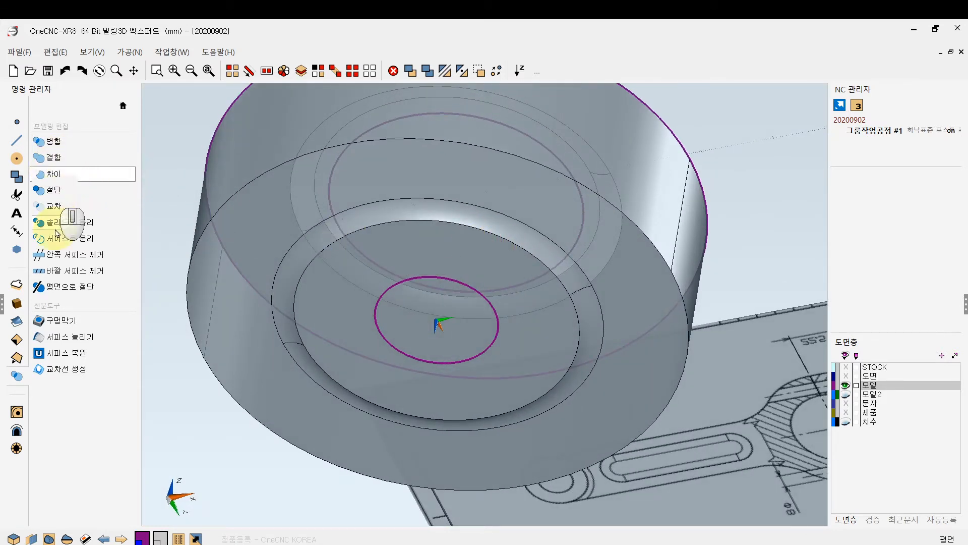
pyautogui.click(15, 285)
pyautogui.click(57, 157)
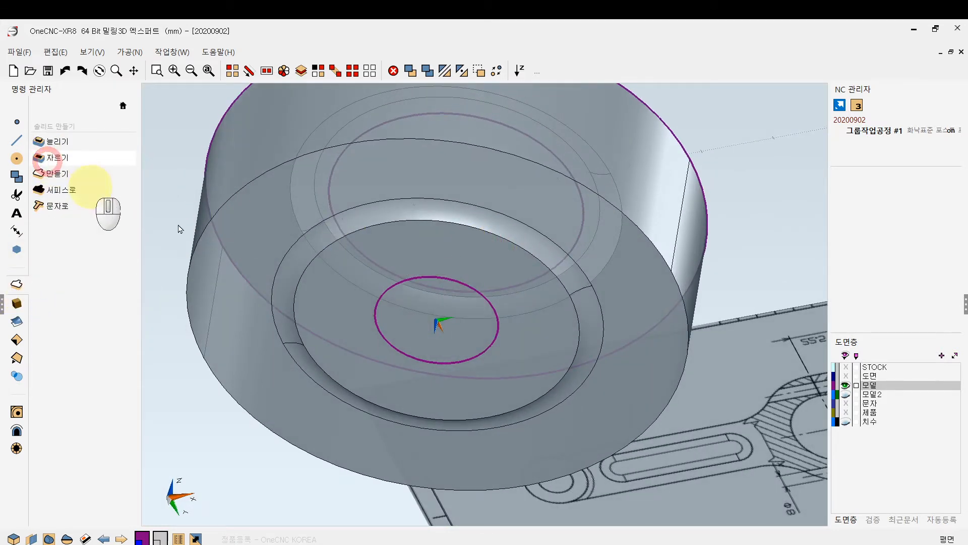
pyautogui.click(412, 284)
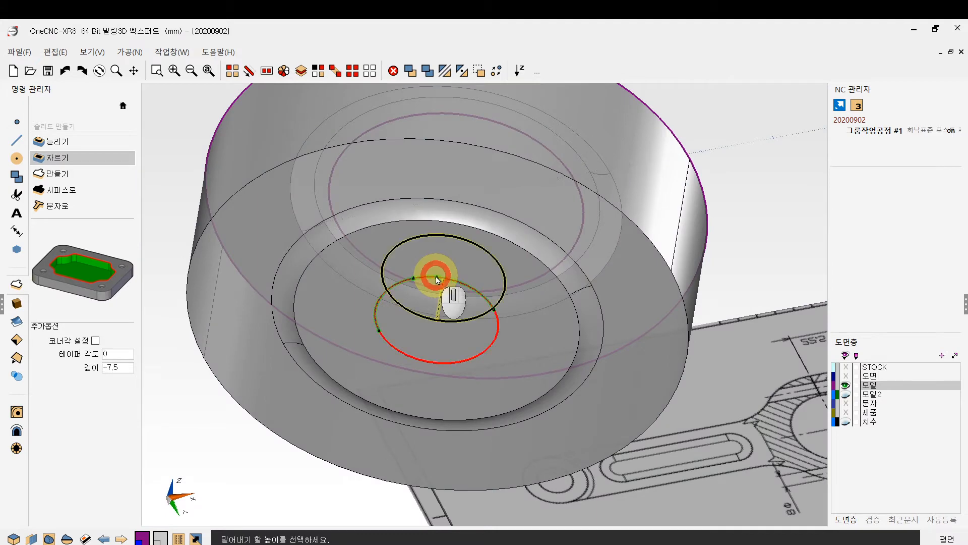
pyautogui.keyDown('ctrl'); pyautogui.moveTo(428, 309); pyautogui.dragTo(404, 424); pyautogui.keyUp('ctrl')
pyautogui.click(477, 117)
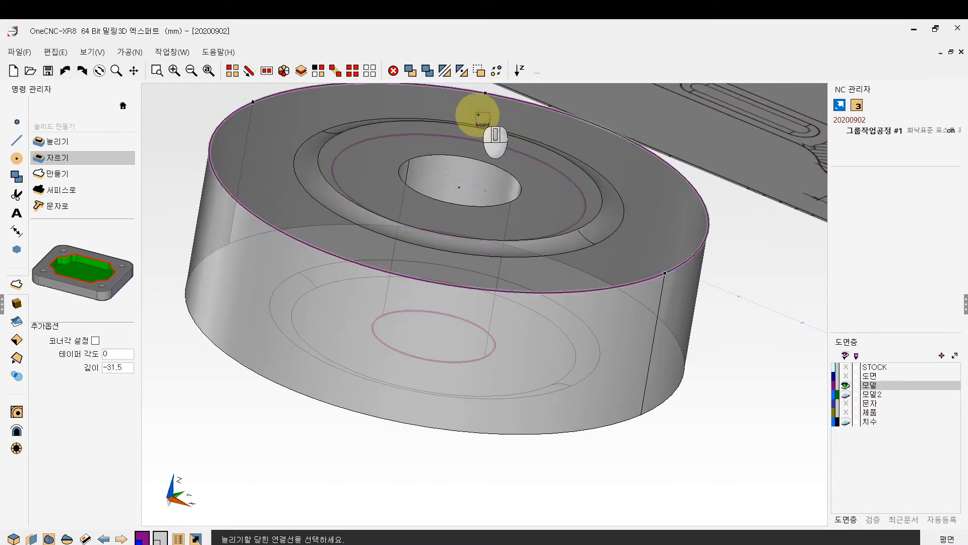
# Inspect the bored helper solid from above, from below and at oblique angles
pyautogui.keyDown('ctrl'); pyautogui.moveTo(604, 237); pyautogui.dragTo(587, 305); pyautogui.keyUp('ctrl')
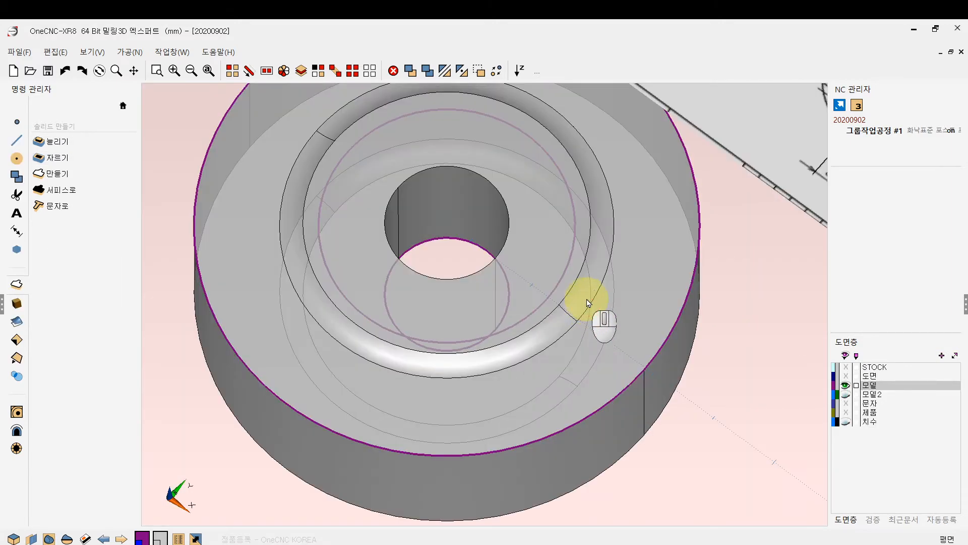
pyautogui.rightClick(588, 302)
pyautogui.click(579, 303)
pyautogui.scroll(-2, 519, 334)
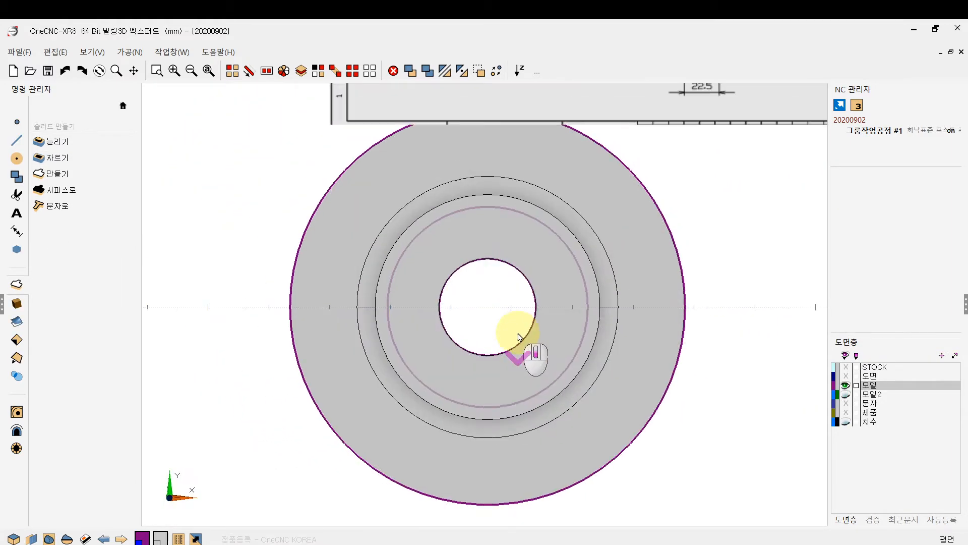
pyautogui.keyDown('ctrl'); pyautogui.moveTo(562, 299); pyautogui.dragTo(473, 314, button='right'); pyautogui.keyUp('ctrl')
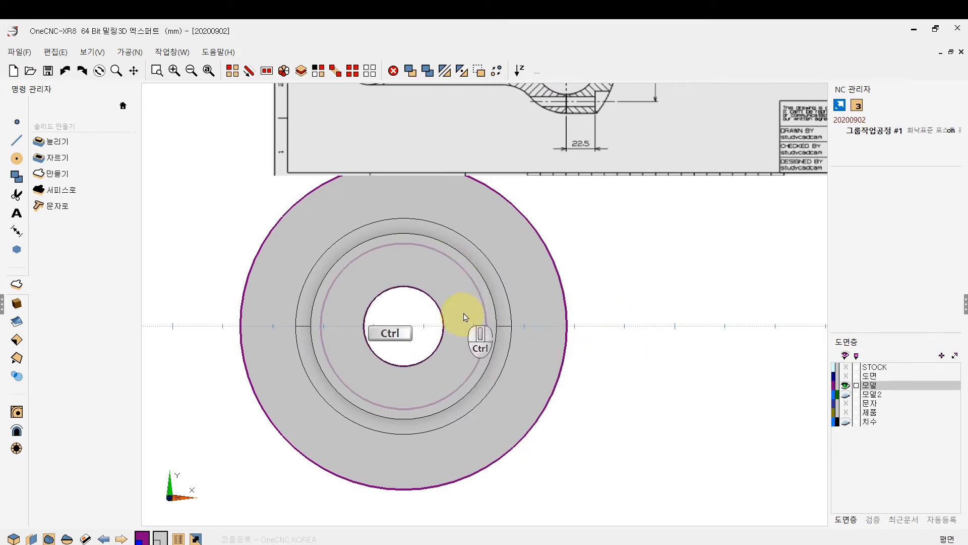
pyautogui.keyDown('ctrl'); pyautogui.moveTo(444, 319); pyautogui.dragTo(439, 259, button='middle'); pyautogui.keyUp('ctrl')
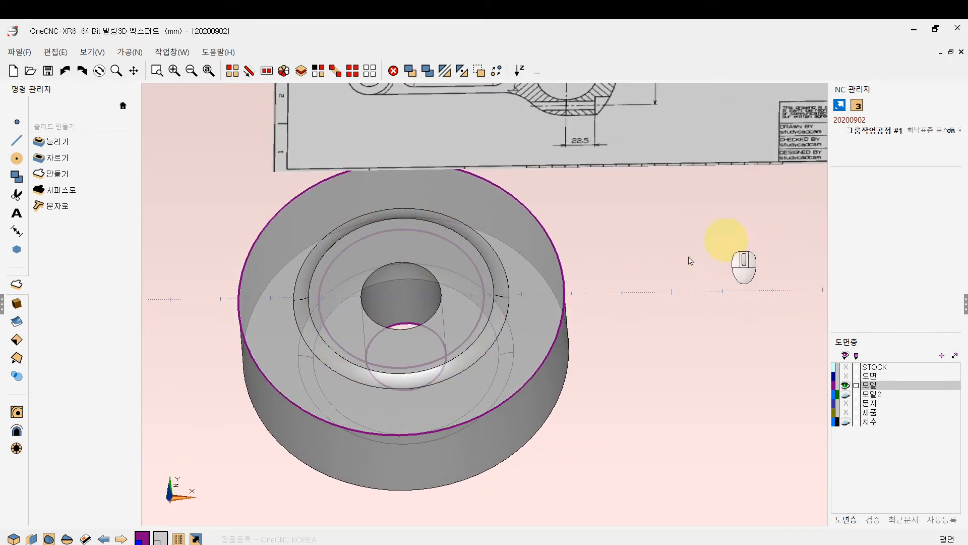
pyautogui.press('ctrl')
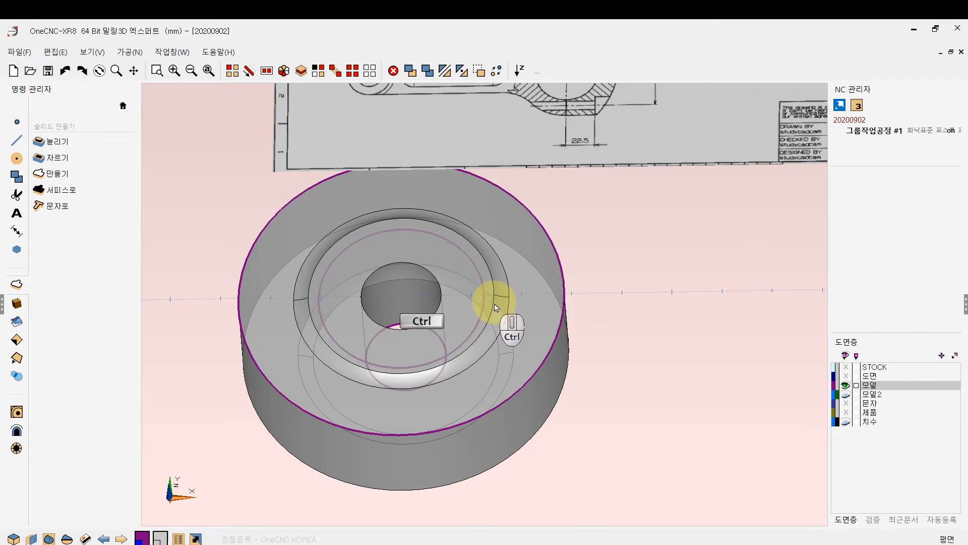
pyautogui.moveTo(495, 307)
pyautogui.keyDown('ctrl'); pyautogui.mouseDown()
pyautogui.moveTo(509, 342)
pyautogui.moveTo(501, 330)
pyautogui.mouseUp(); pyautogui.keyUp('ctrl')
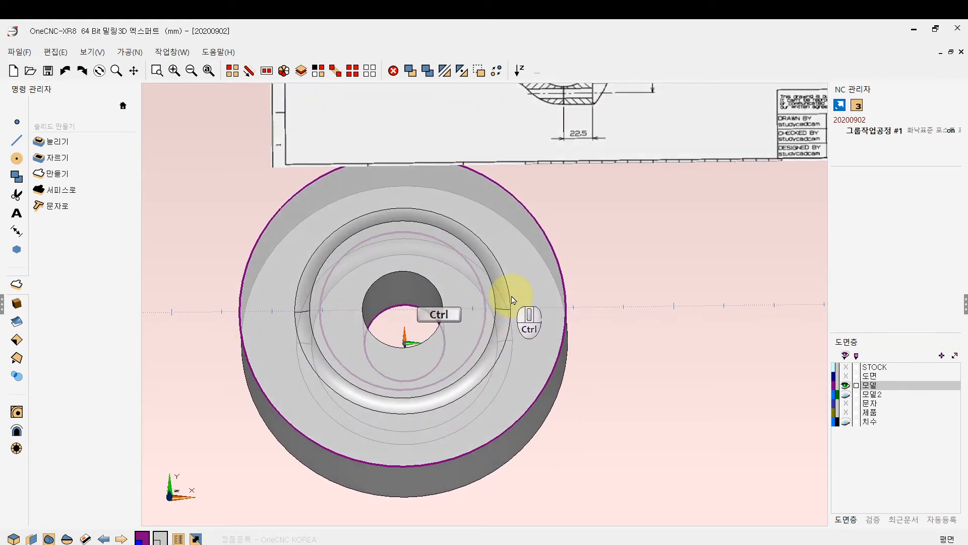
pyautogui.keyDown('ctrl'); pyautogui.moveTo(537, 273); pyautogui.dragTo(510, 180); pyautogui.keyUp('ctrl')
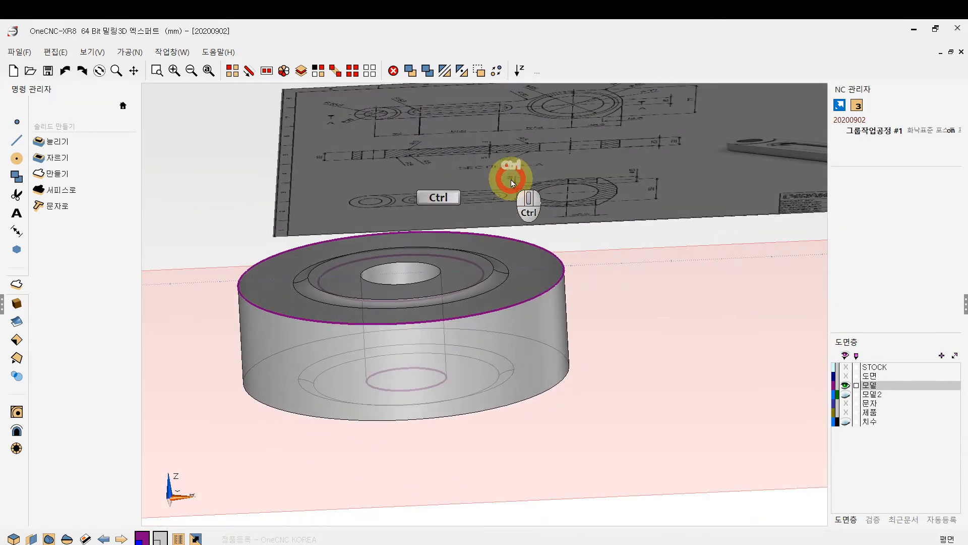
pyautogui.press('b')
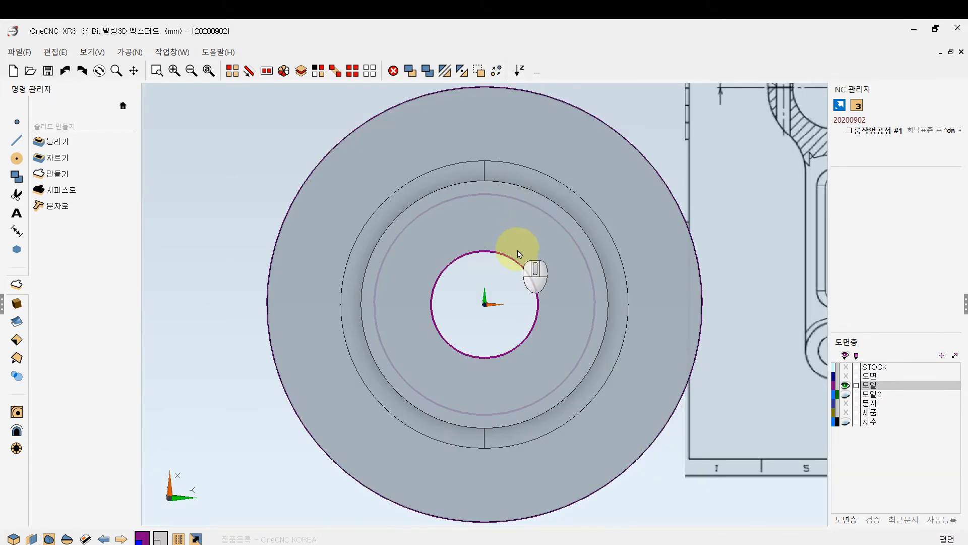
pyautogui.scroll(-3, 494, 248)
pyautogui.keyDown('ctrl'); pyautogui.moveTo(524, 250); pyautogui.dragTo(462, 242, button='right'); pyautogui.keyUp('ctrl')
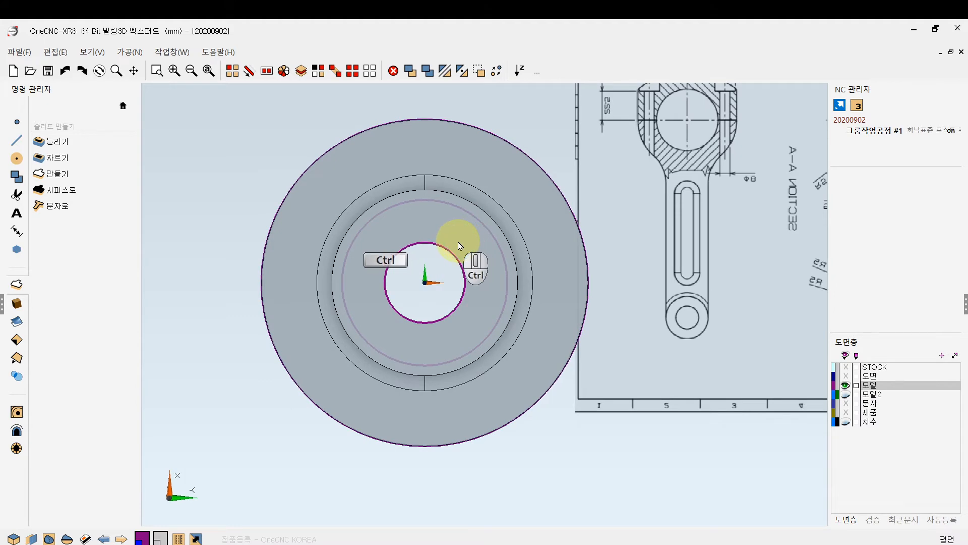
pyautogui.scroll(-3, 446, 254)
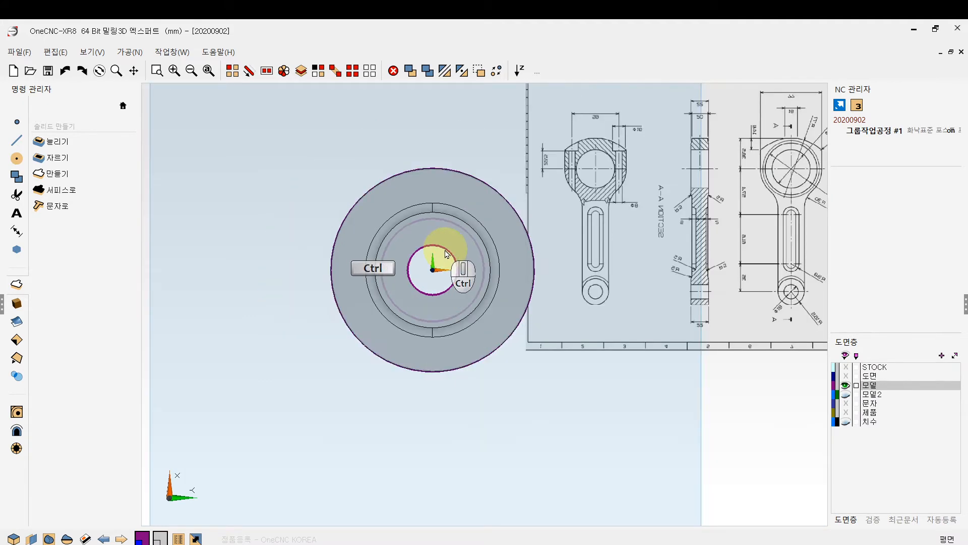
pyautogui.moveTo(439, 255)
pyautogui.keyDown('ctrl'); pyautogui.mouseDown()
pyautogui.moveTo(400, 177)
pyautogui.moveTo(525, 123)
pyautogui.moveTo(608, 233)
pyautogui.moveTo(562, 252)
pyautogui.moveTo(534, 232)
pyautogui.moveTo(817, 377)
pyautogui.mouseUp(); pyautogui.keyUp('ctrl')
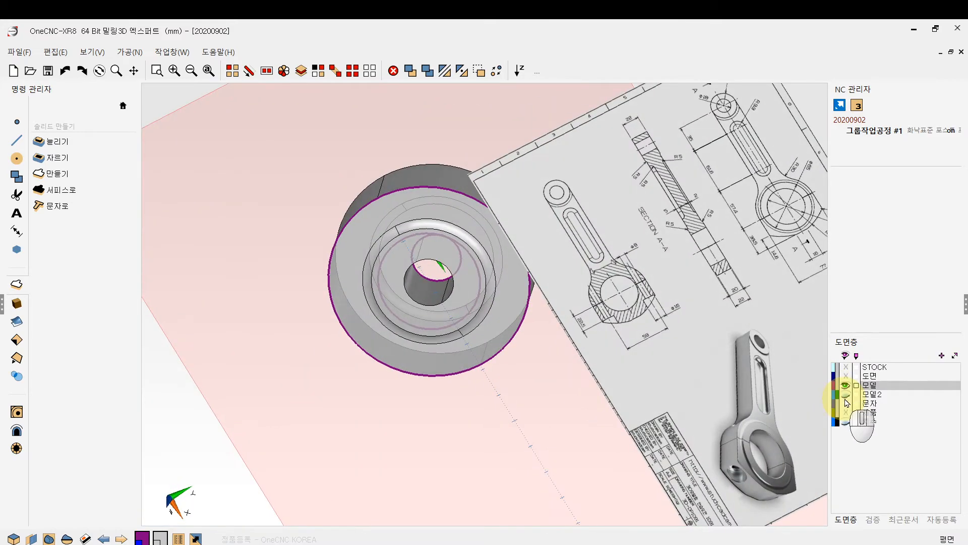
# Show the 모델2 layer so the connecting rod appears together with the bored helper solid
pyautogui.click(845, 394)
pyautogui.keyDown('ctrl'); pyautogui.moveTo(524, 277); pyautogui.dragTo(442, 252); pyautogui.keyUp('ctrl')
pyautogui.rightClick(442, 256)
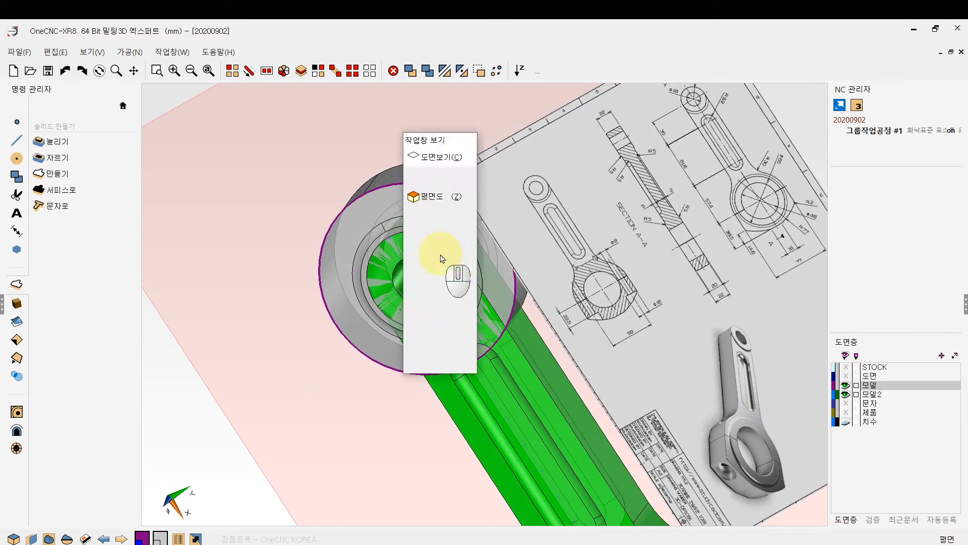
pyautogui.click(441, 257)
pyautogui.scroll(-3, 449, 257)
pyautogui.scroll(-1, 452, 261)
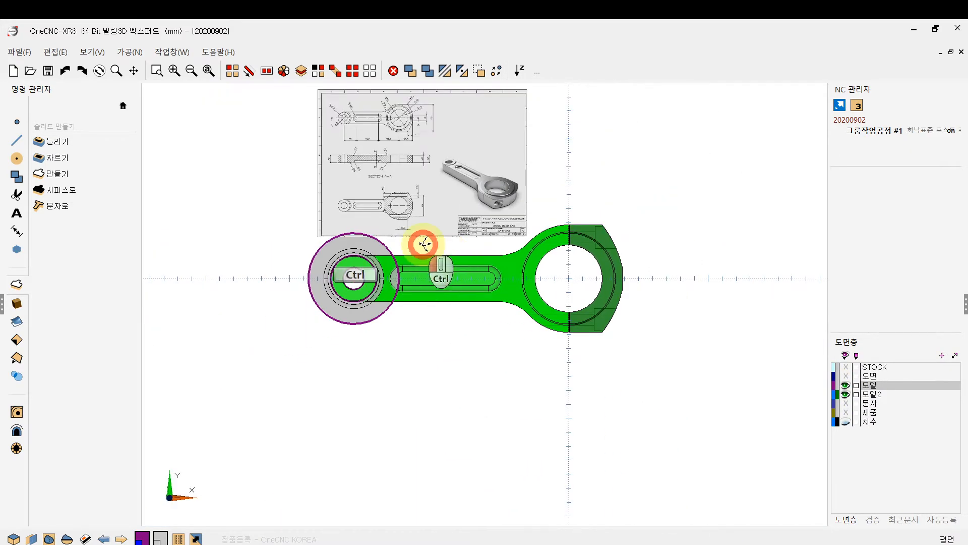
pyautogui.moveTo(421, 242)
pyautogui.keyDown('ctrl'); pyautogui.mouseDown()
pyautogui.moveTo(417, 181)
pyautogui.moveTo(432, 245)
pyautogui.mouseUp(); pyautogui.keyUp('ctrl')
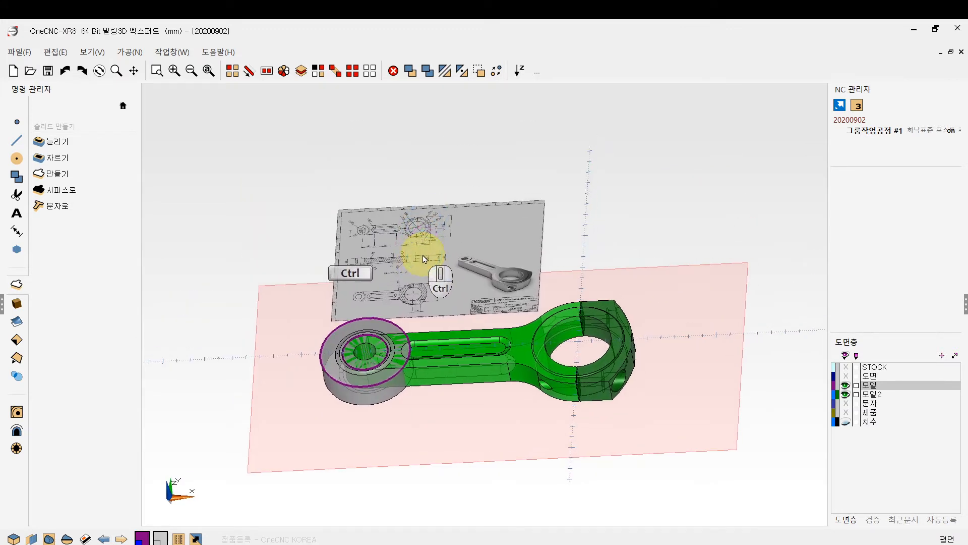
pyautogui.keyDown('ctrl'); pyautogui.scroll(3, 427, 253); pyautogui.keyUp('ctrl')
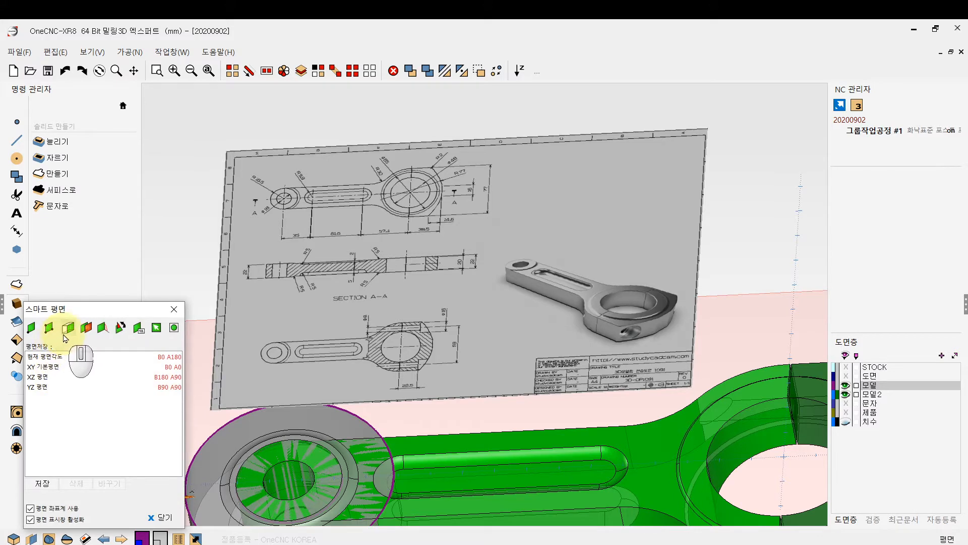
# Set the work plane on the top face of the small-end boss with Smart Plane
pyautogui.click(67, 328)
pyautogui.click(299, 459)
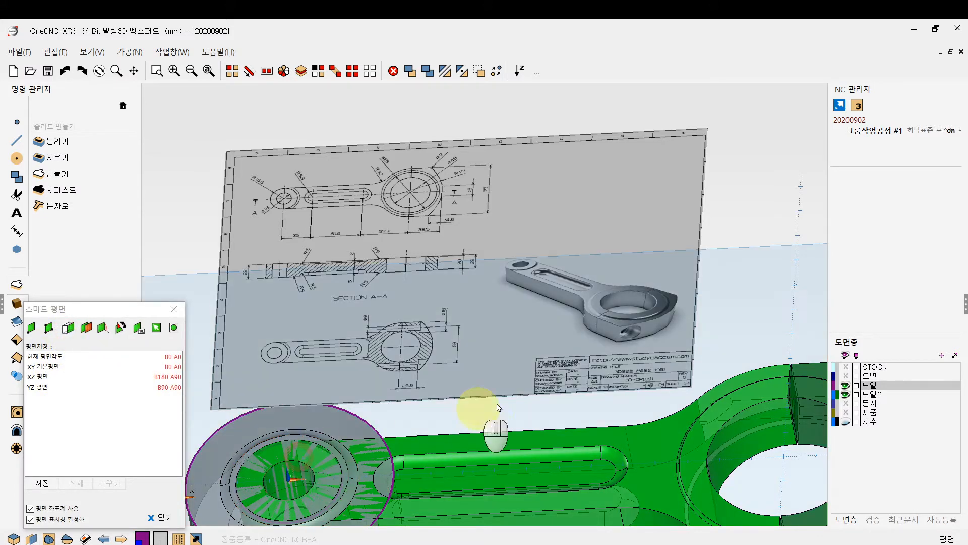
pyautogui.rightClick(499, 405)
pyautogui.keyDown('ctrl'); pyautogui.scroll(-3, 613, 279); pyautogui.keyUp('ctrl')
pyautogui.keyDown('ctrl'); pyautogui.moveTo(613, 279); pyautogui.dragTo(625, 214, button='right'); pyautogui.keyUp('ctrl')
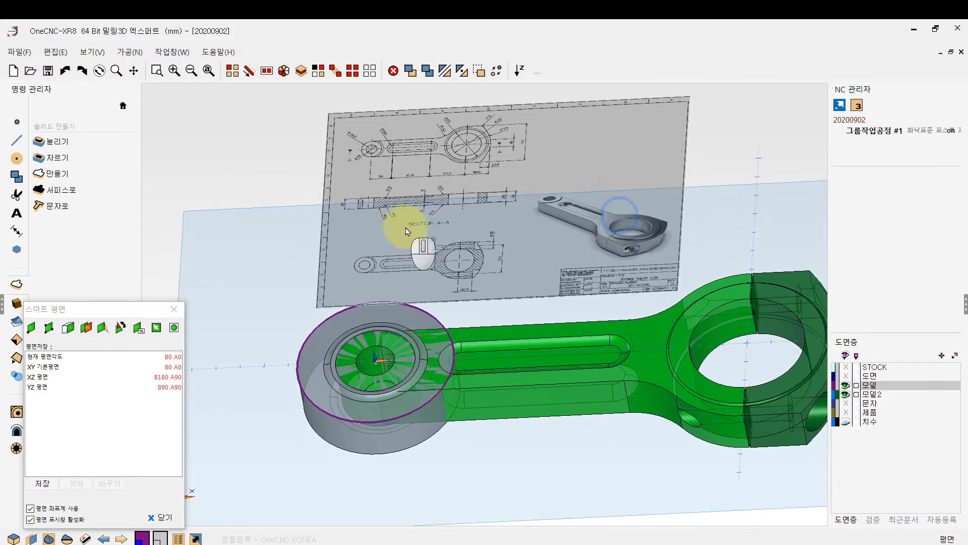
pyautogui.click(174, 309)
pyautogui.keyDown('ctrl'); pyautogui.moveTo(422, 331); pyautogui.dragTo(399, 335, button='right'); pyautogui.keyUp('ctrl')
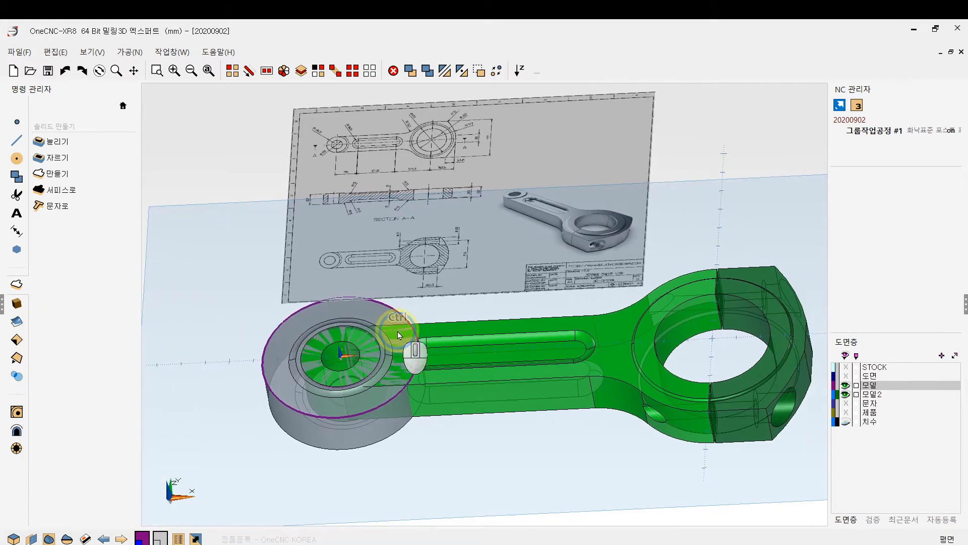
# Hide the bored helper solid around the rod's small end
pyautogui.click(469, 429)
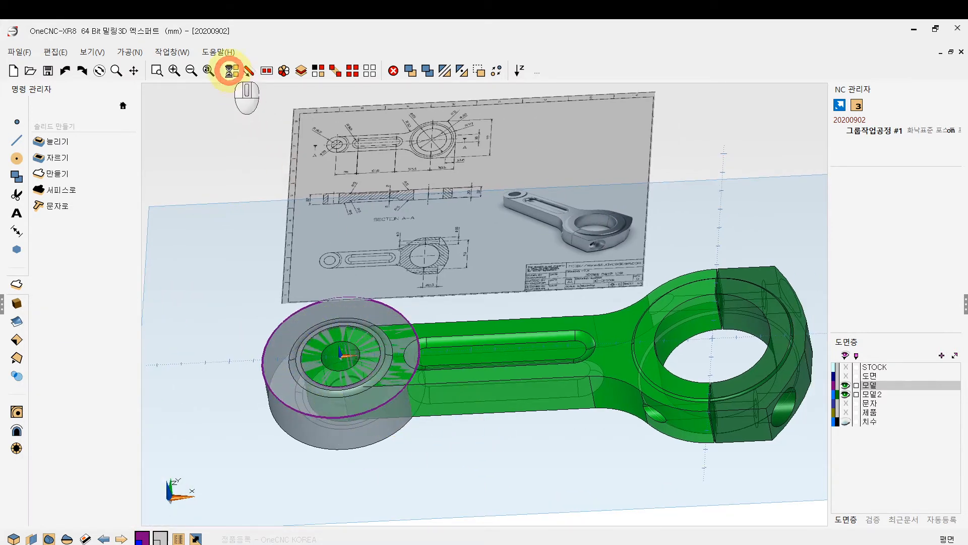
pyautogui.click(290, 425)
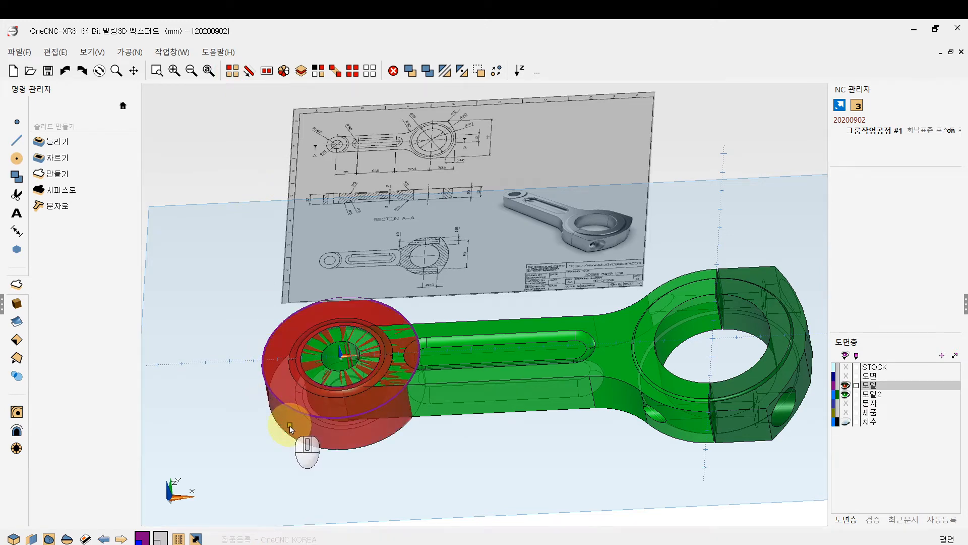
pyautogui.press('Delete')
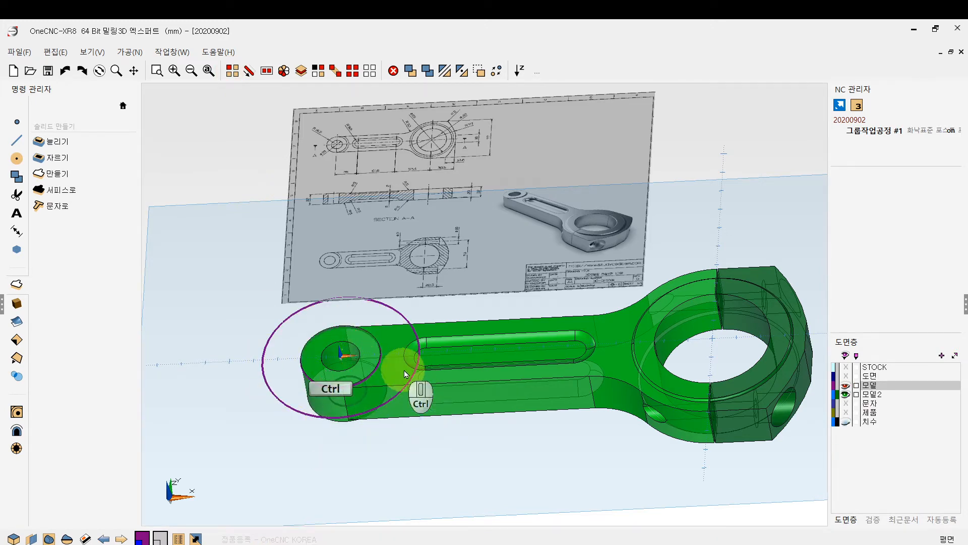
pyautogui.keyDown('ctrl'); pyautogui.moveTo(405, 370); pyautogui.dragTo(454, 389, button='middle'); pyautogui.keyUp('ctrl')
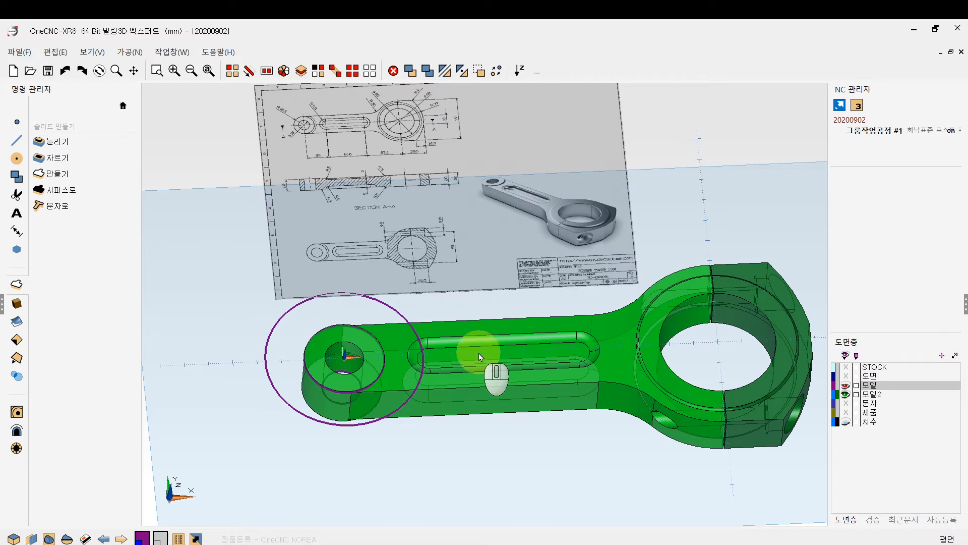
# Try hiding all purple geometry by colour selection and undo that
pyautogui.click(444, 407)
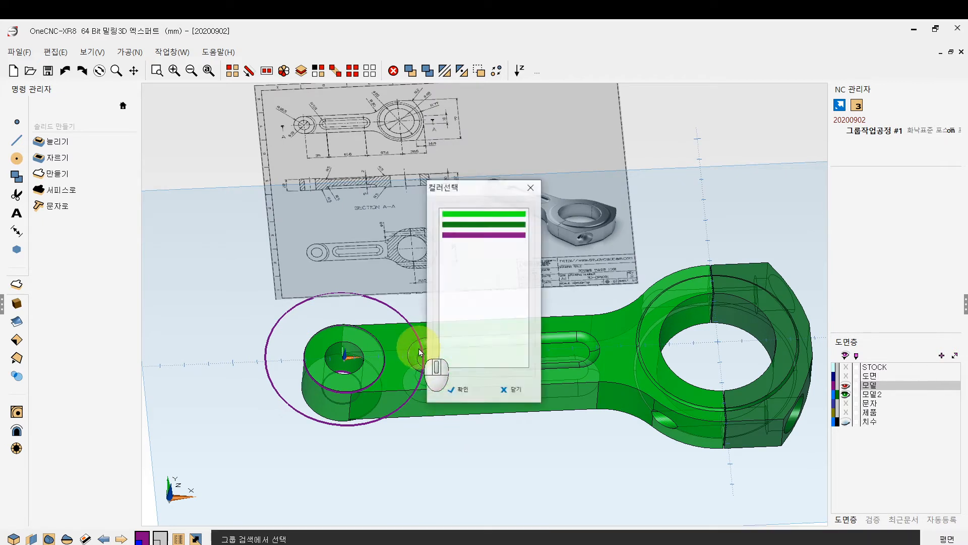
pyautogui.click(454, 235)
pyautogui.click(455, 390)
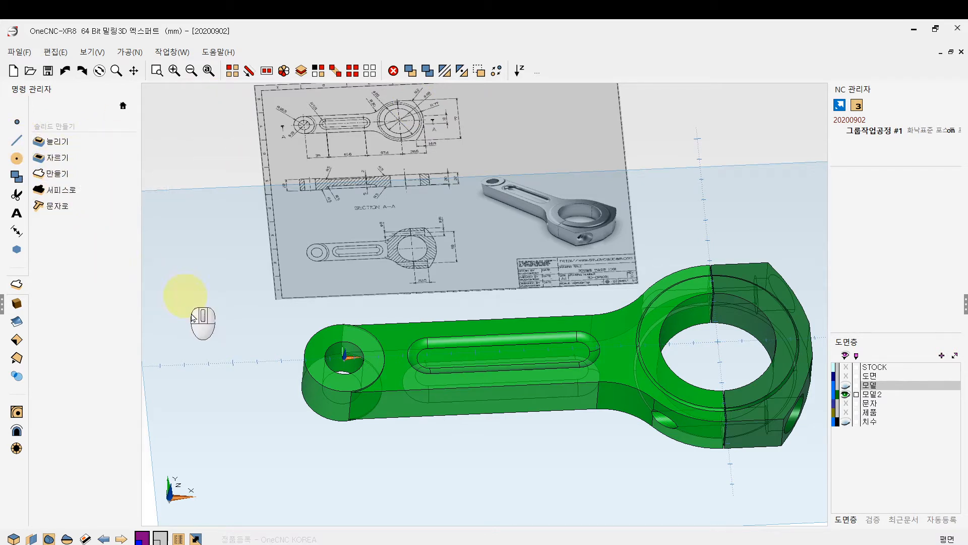
pyautogui.click(63, 73)
# Hide the large outer circle around the small end and the green rod body up to the big-end split
pyautogui.click(233, 71)
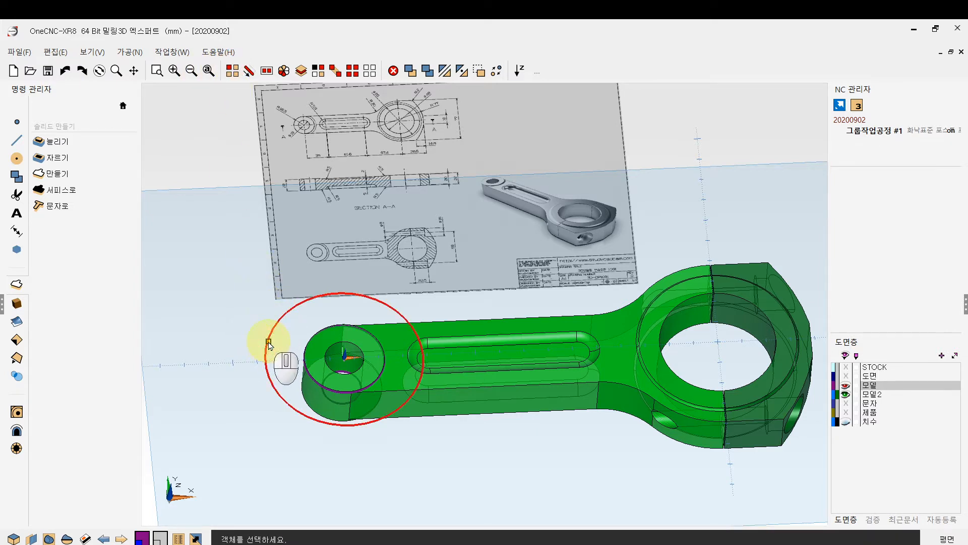
pyautogui.press('Delete')
pyautogui.keyDown('ctrl'); pyautogui.moveTo(376, 363); pyautogui.dragTo(352, 370, button='middle'); pyautogui.keyUp('ctrl')
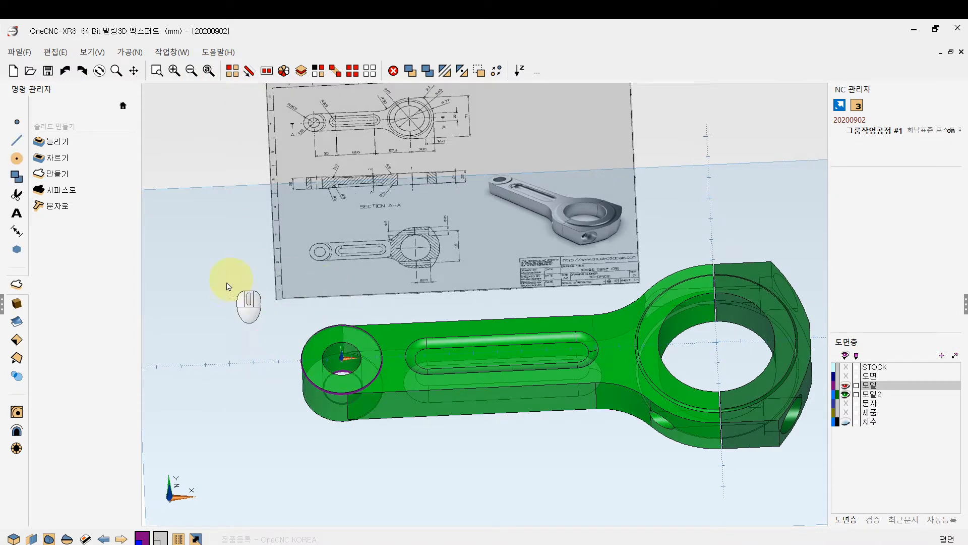
pyautogui.click(411, 375)
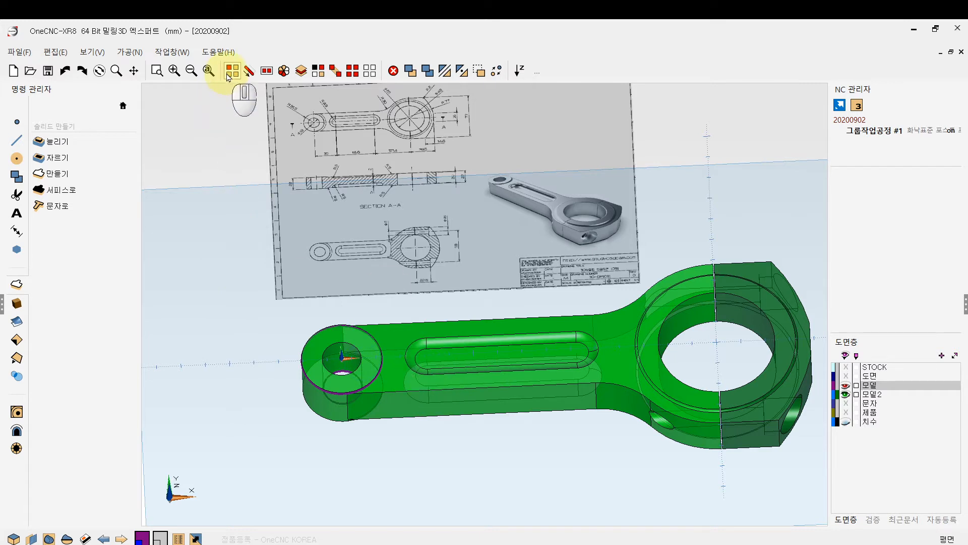
pyautogui.click(232, 71)
pyautogui.click(425, 364)
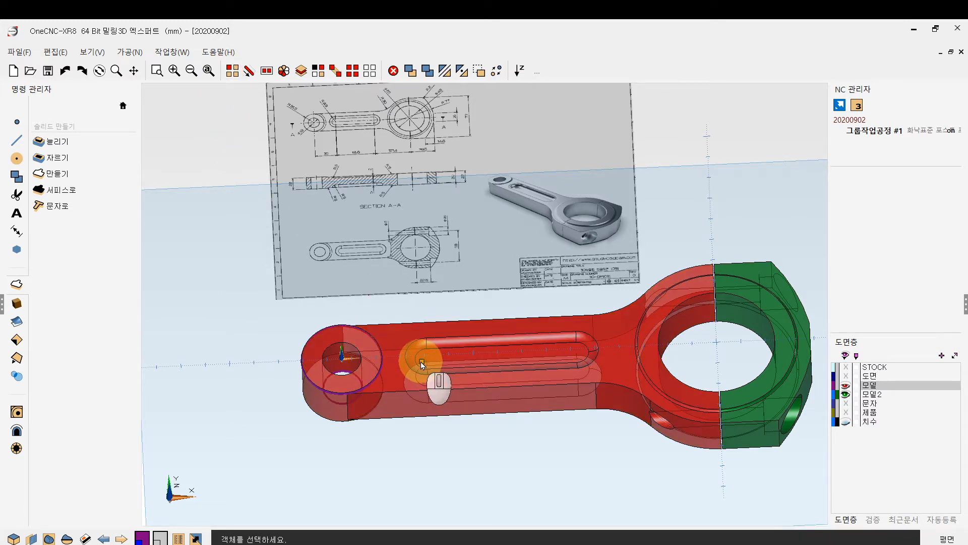
pyautogui.rightClick(421, 362)
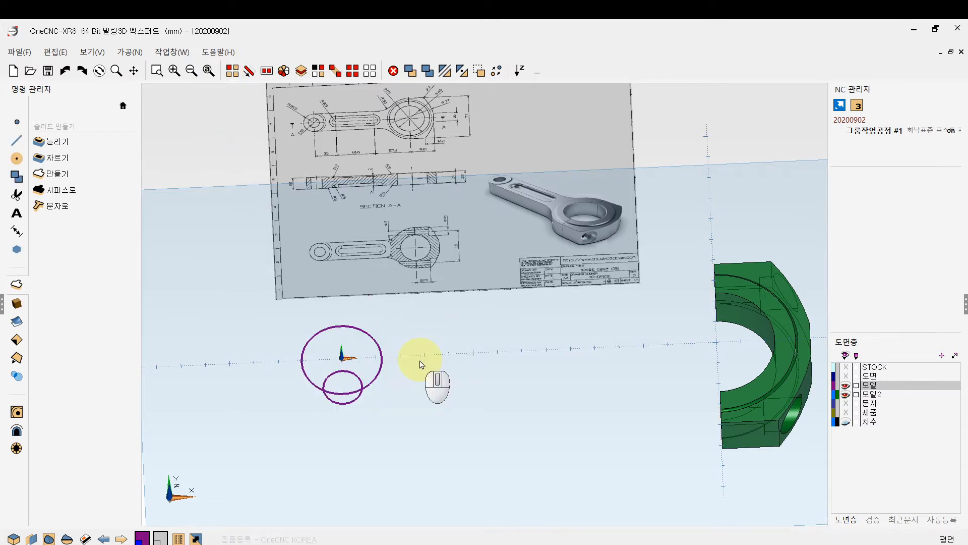
# Set the work plane on the large circle around the small-end boss with Smart Plane
pyautogui.rightClick(420, 362)
pyautogui.click(421, 363)
pyautogui.keyDown('ctrl'); pyautogui.moveTo(343, 328); pyautogui.dragTo(425, 357, button='right'); pyautogui.keyUp('ctrl')
pyautogui.click(13, 142)
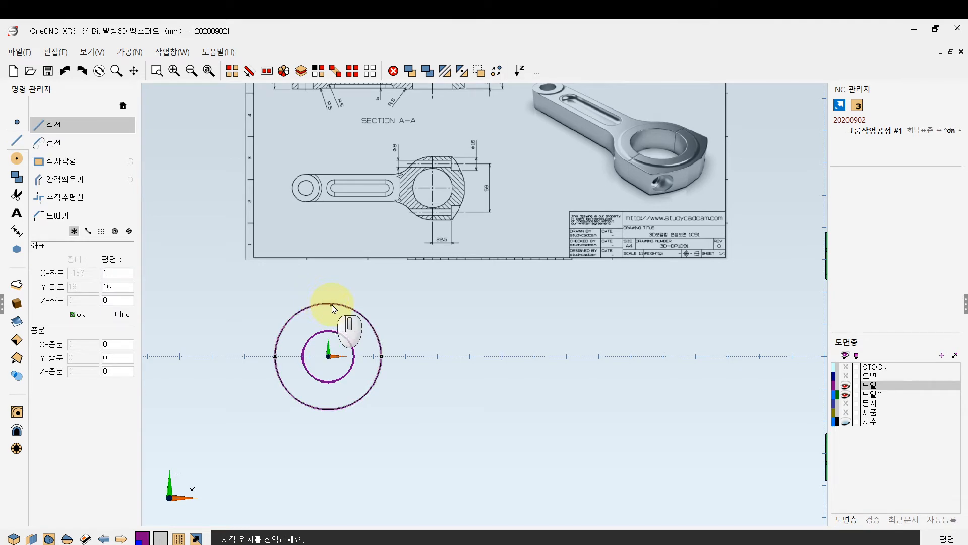
pyautogui.keyDown('ctrl'); pyautogui.moveTo(391, 308); pyautogui.dragTo(391, 210); pyautogui.keyUp('ctrl')
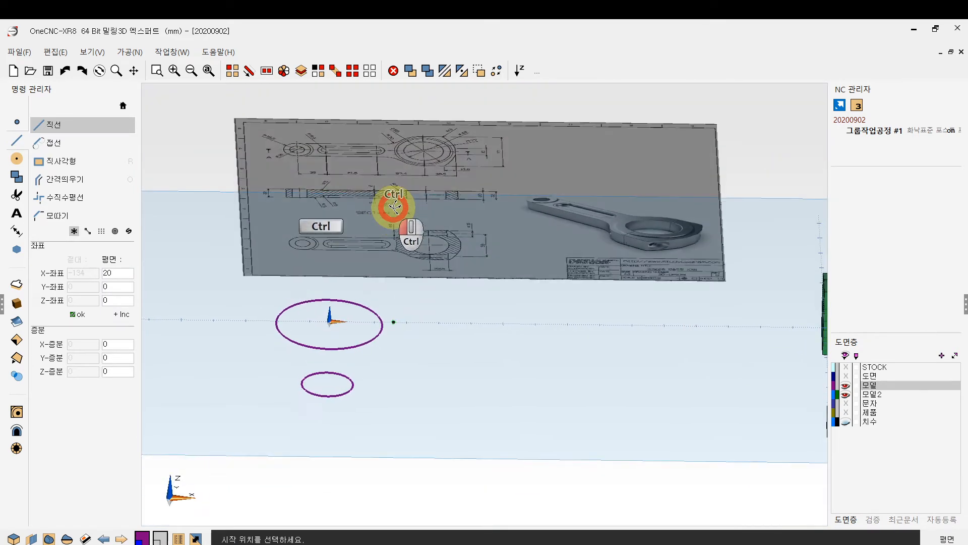
pyautogui.click(49, 313)
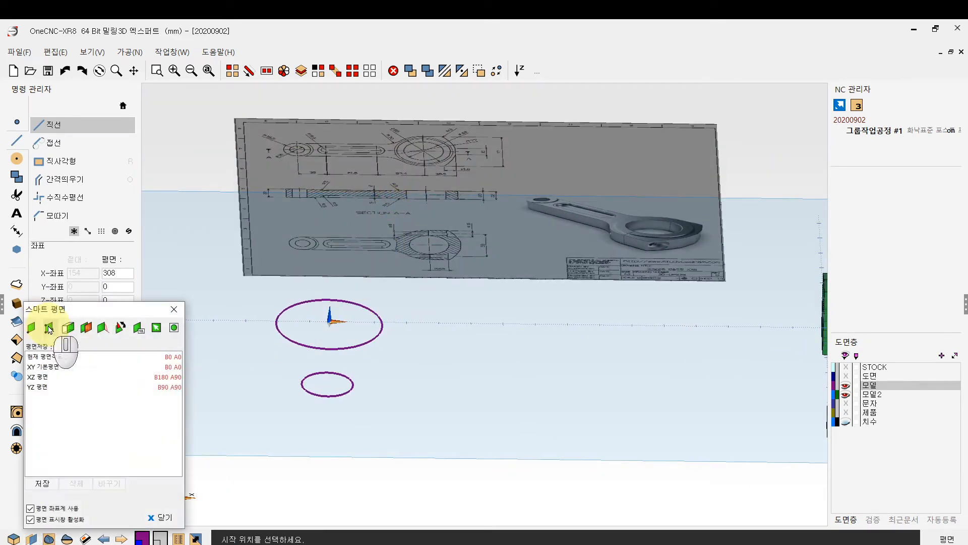
pyautogui.click(309, 349)
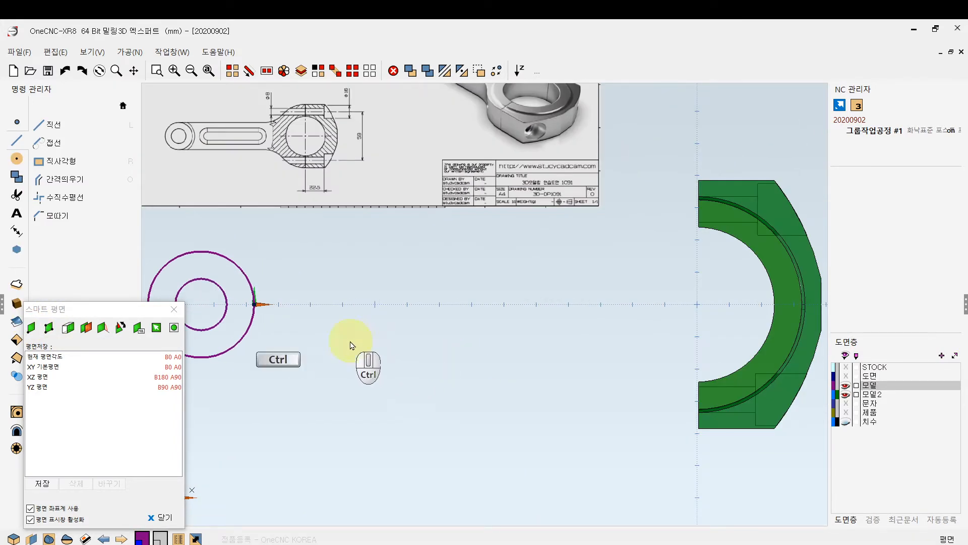
pyautogui.keyDown('ctrl'); pyautogui.moveTo(351, 344); pyautogui.dragTo(502, 385, button='middle'); pyautogui.keyUp('ctrl')
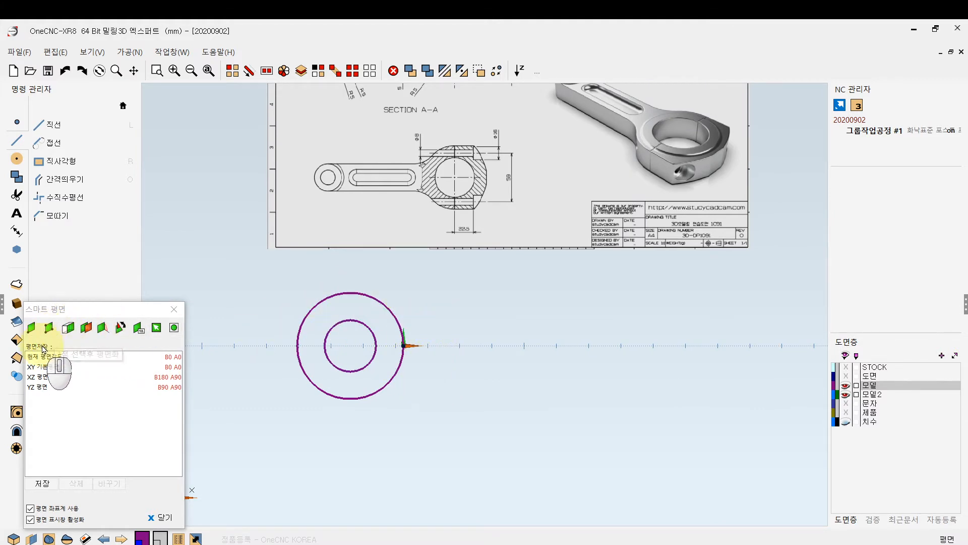
# Try a straight line from the top of the large boss circle and undo it
pyautogui.click(42, 125)
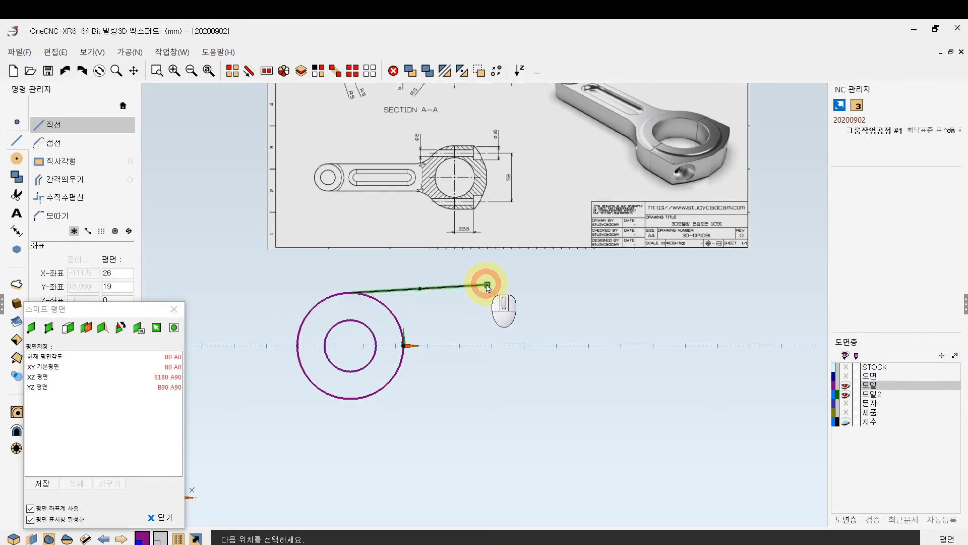
pyautogui.click(70, 72)
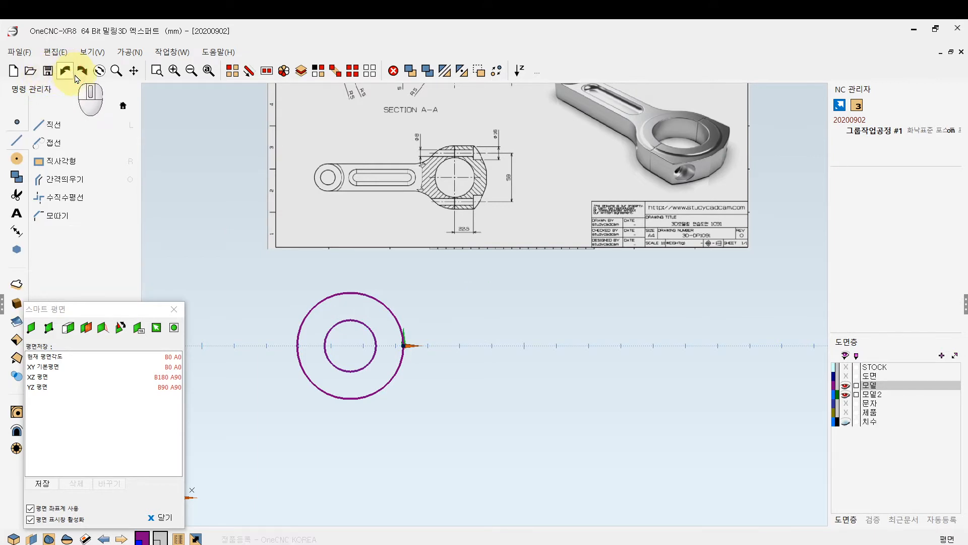
pyautogui.click(174, 309)
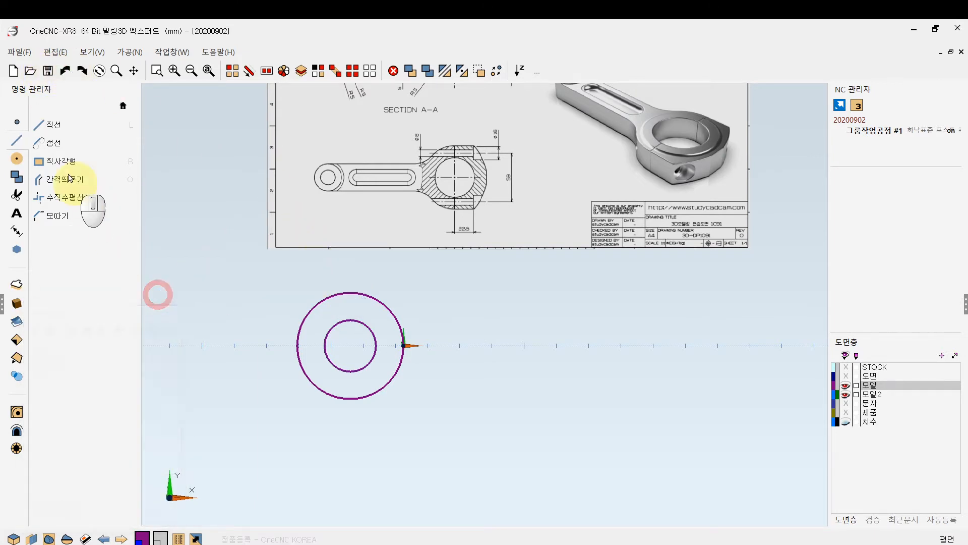
pyautogui.click(54, 124)
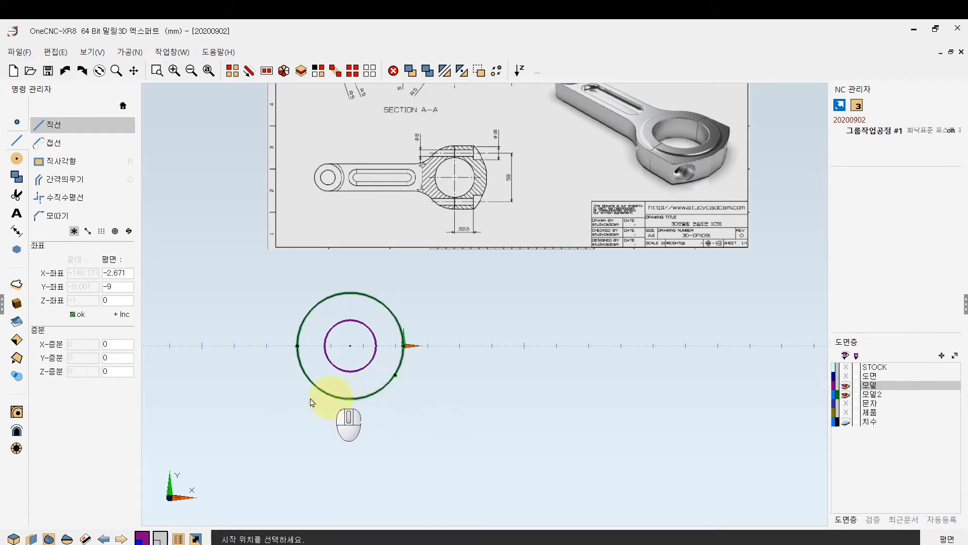
pyautogui.rightClick(277, 397)
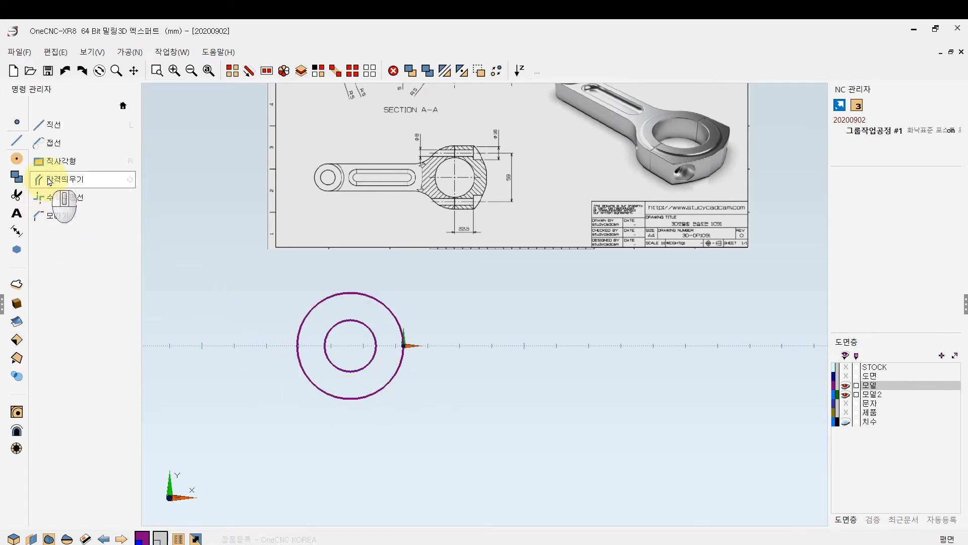
# Draw a horizontal line from the top of the large boss circle, trying 3.3/2 as the X value for a perpendicular line
pyautogui.click(52, 198)
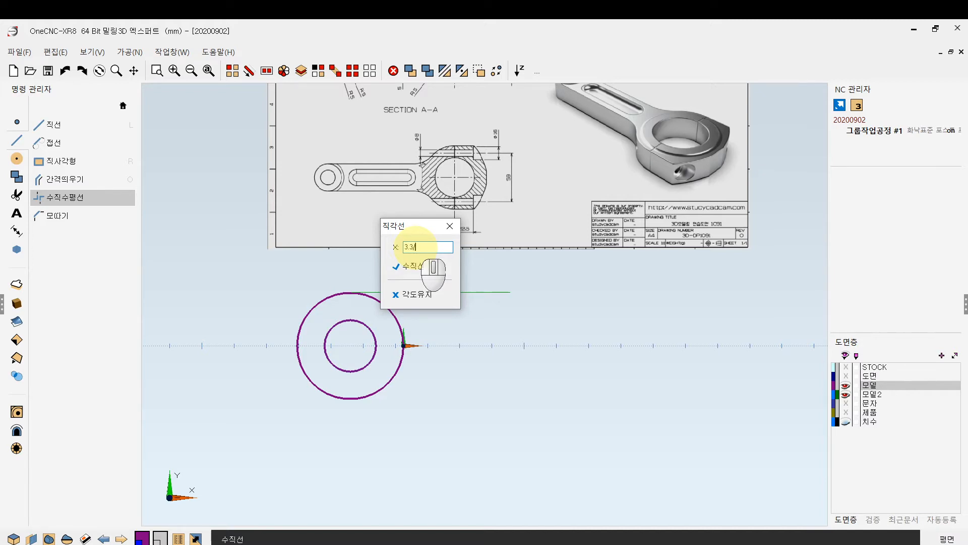
pyautogui.write('2')
pyautogui.press('Return')
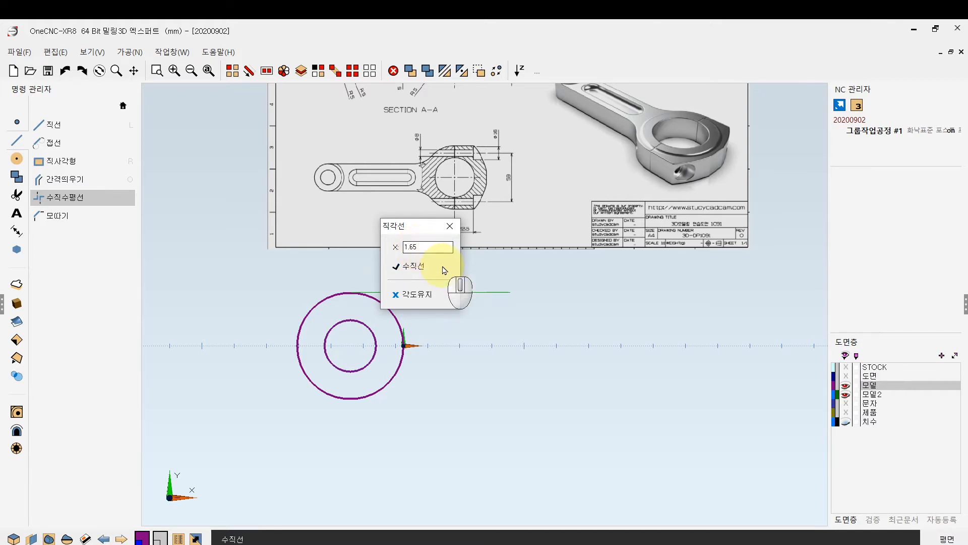
pyautogui.moveTo(432, 249); pyautogui.dragTo(392, 256)
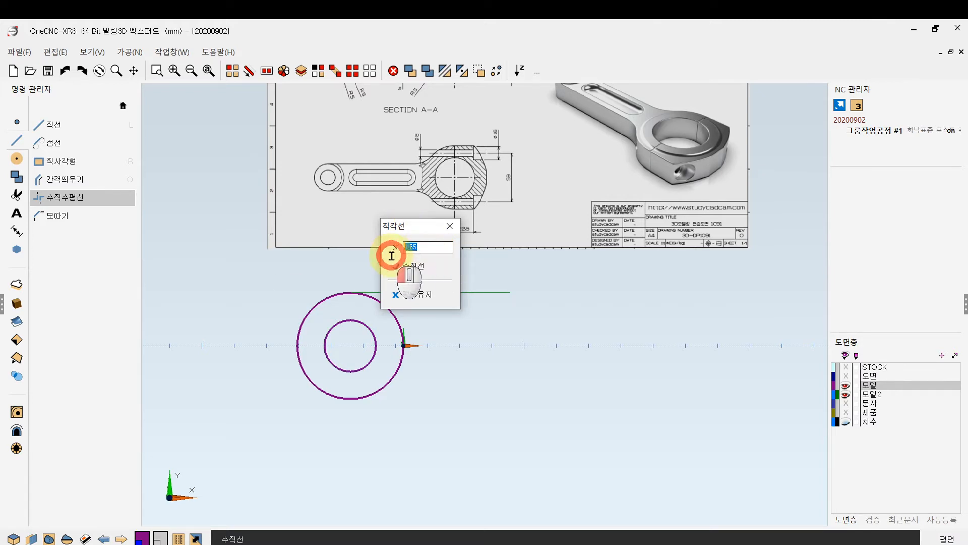
pyautogui.click(450, 226)
pyautogui.rightClick(470, 337)
# Check where the horizontal line meets the top of the large boss circle and delete the line
pyautogui.keyDown('ctrl'); pyautogui.scroll(6, 356, 295); pyautogui.keyUp('ctrl')
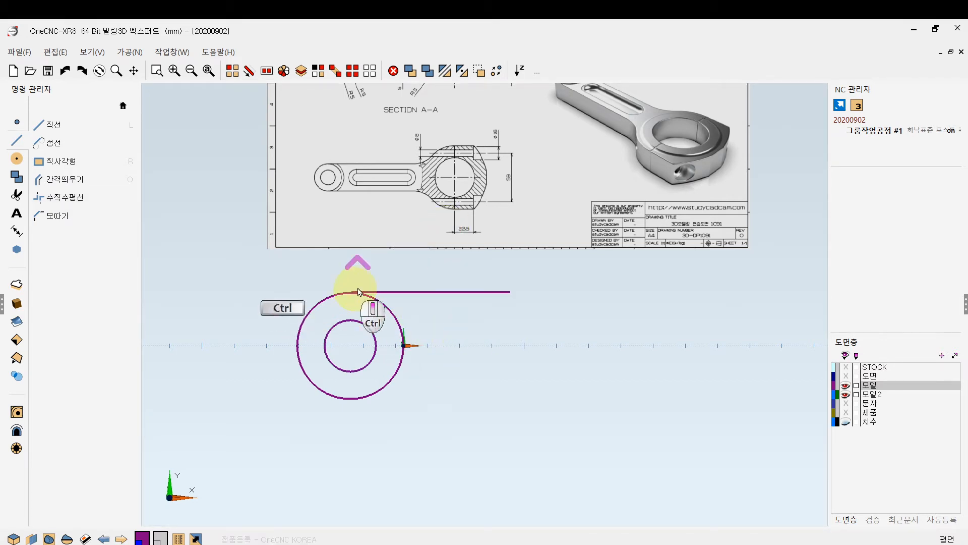
pyautogui.keyDown('ctrl'); pyautogui.moveTo(528, 345); pyautogui.dragTo(496, 356); pyautogui.keyUp('ctrl')
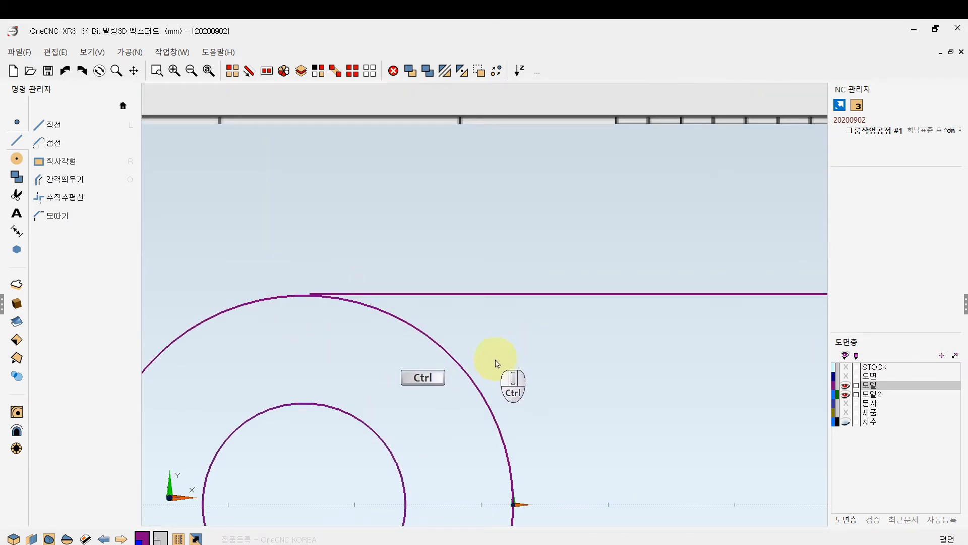
pyautogui.keyDown('ctrl'); pyautogui.moveTo(480, 351); pyautogui.dragTo(437, 338, button='middle'); pyautogui.keyUp('ctrl')
pyautogui.keyDown('ctrl'); pyautogui.scroll(-5, 438, 339); pyautogui.keyUp('ctrl')
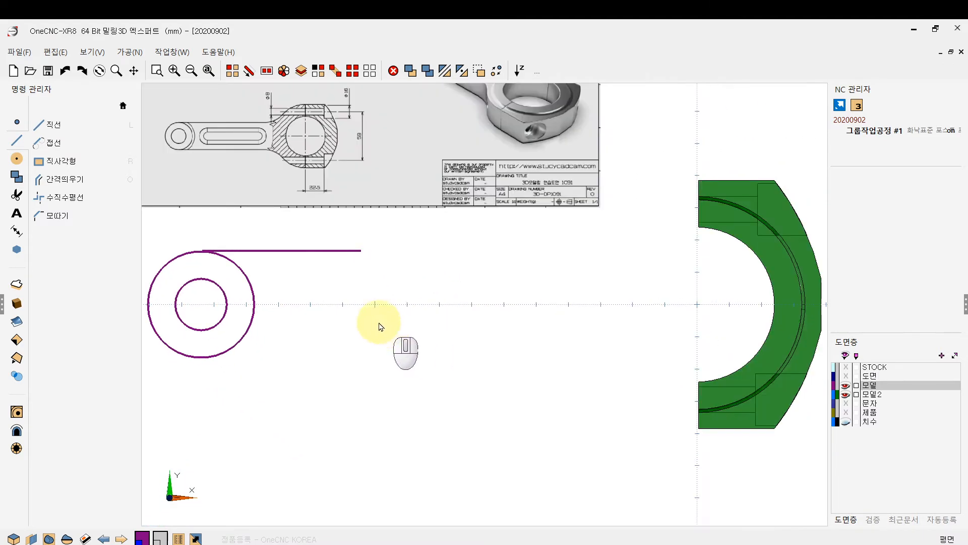
pyautogui.keyDown('ctrl'); pyautogui.moveTo(334, 310); pyautogui.dragTo(454, 347); pyautogui.keyUp('ctrl')
pyautogui.click(232, 71)
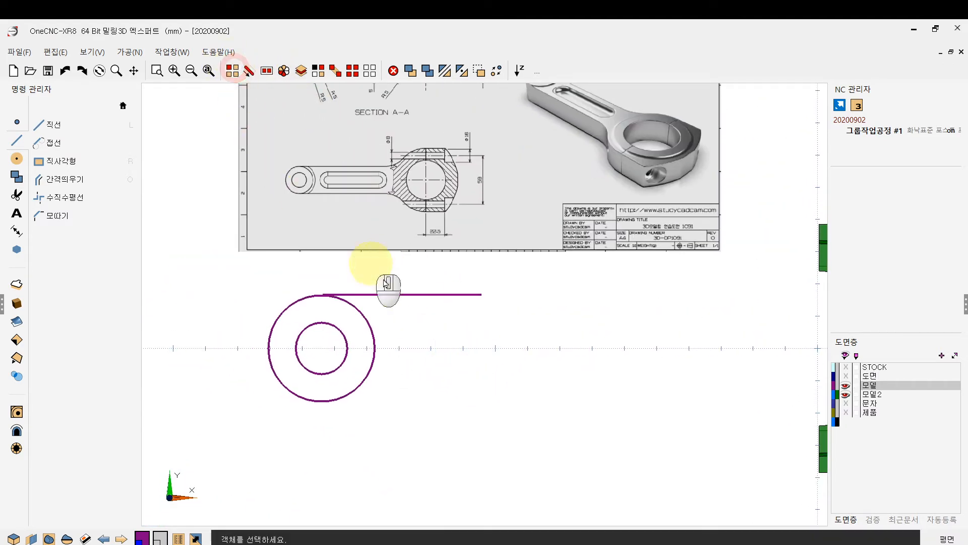
pyautogui.click(395, 292)
pyautogui.press('Delete')
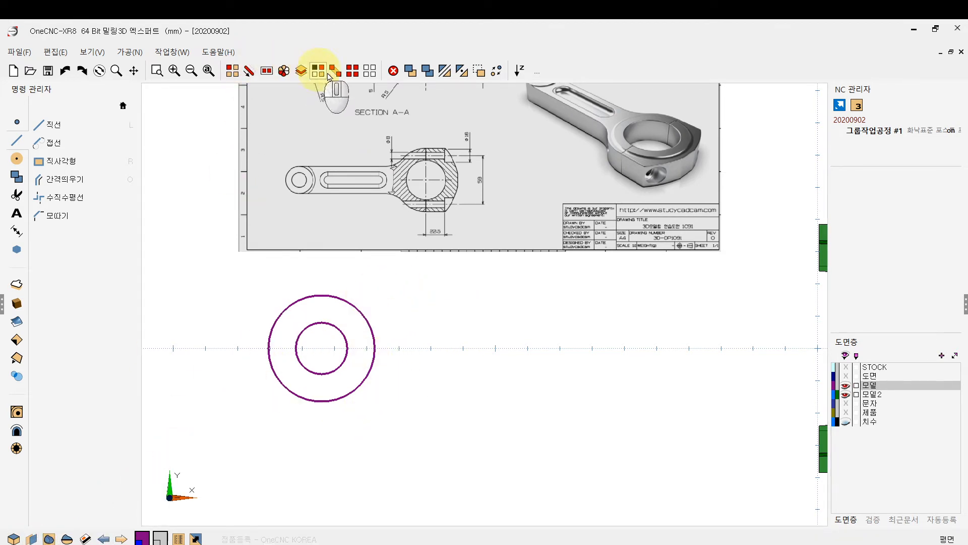
# Project both small-end boss circles onto the current work plane with Smart Projection
pyautogui.click(263, 70)
pyautogui.moveTo(227, 270); pyautogui.dragTo(390, 404)
pyautogui.click(518, 70)
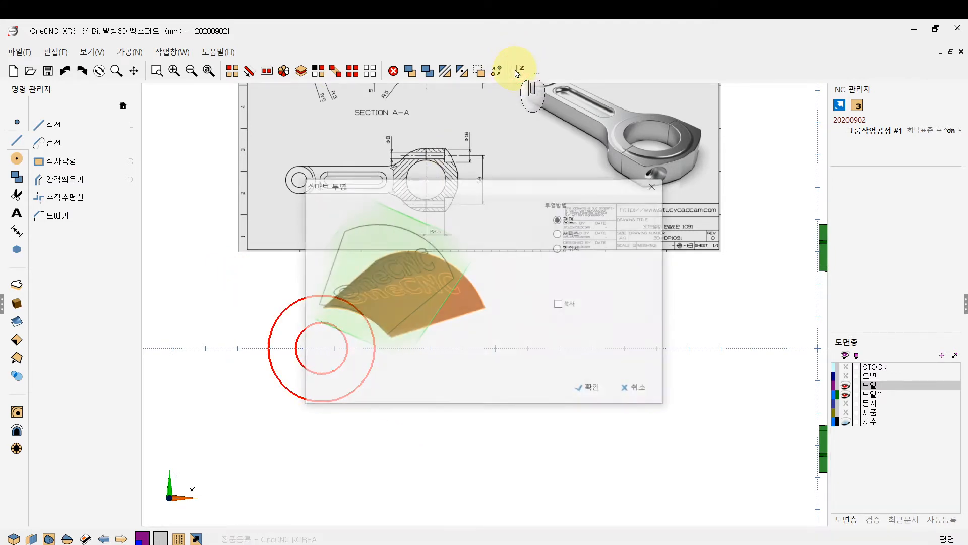
pyautogui.click(582, 389)
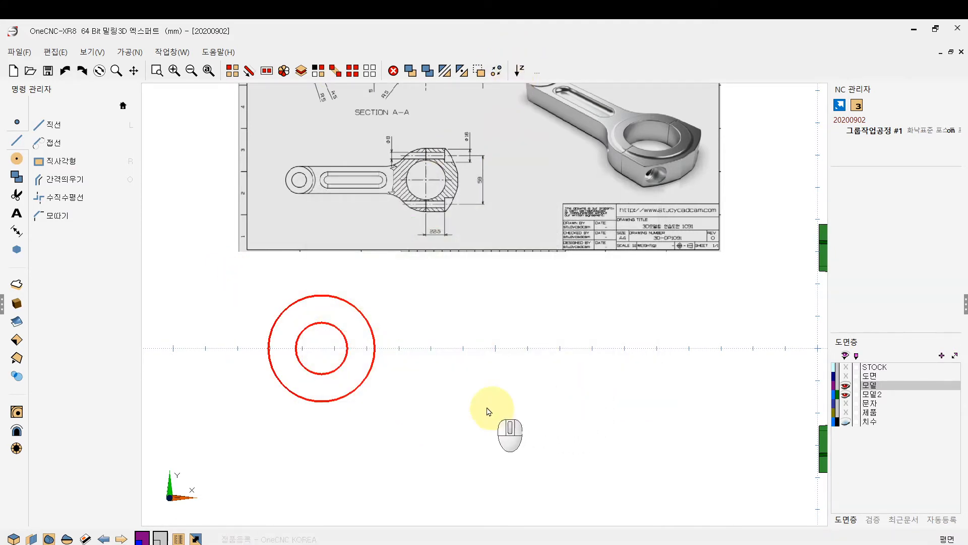
pyautogui.press('Escape')
pyautogui.click(51, 124)
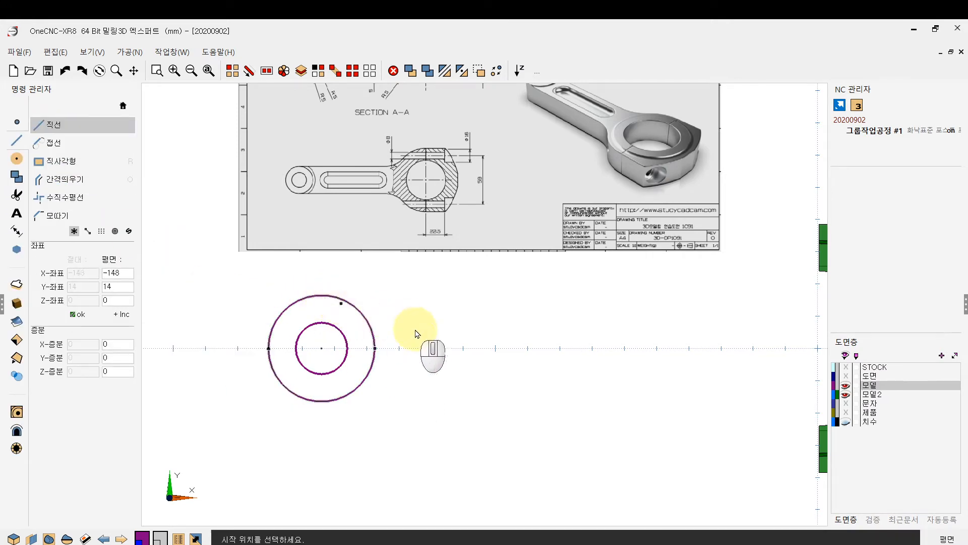
pyautogui.moveTo(407, 329)
pyautogui.keyDown('ctrl'); pyautogui.mouseDown()
pyautogui.moveTo(398, 210)
pyautogui.moveTo(421, 160)
pyautogui.moveTo(449, 146)
pyautogui.moveTo(313, 201)
pyautogui.moveTo(432, 195)
pyautogui.moveTo(439, 283)
pyautogui.mouseUp(); pyautogui.keyUp('ctrl')
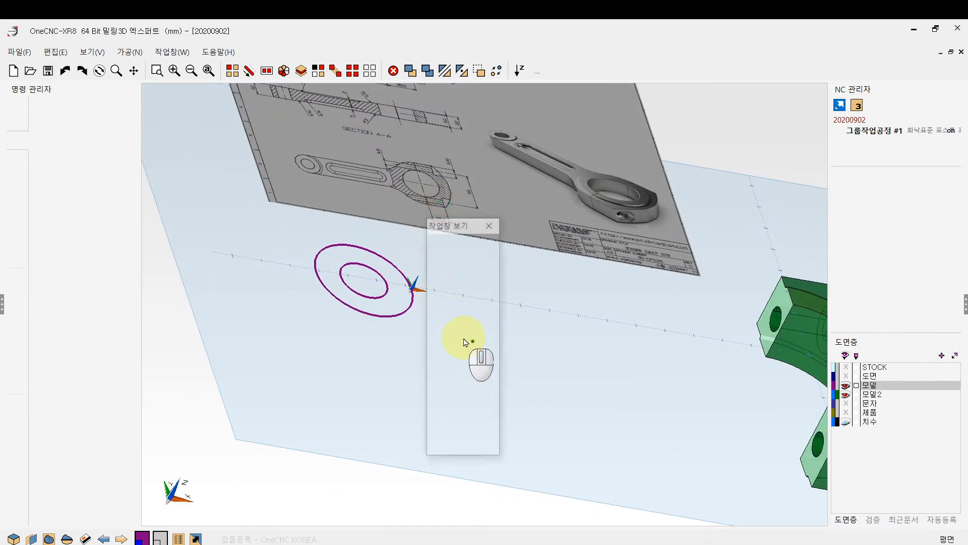
pyautogui.rightClick(464, 339)
pyautogui.click(462, 339)
pyautogui.scroll(-1, 489, 338)
pyautogui.scroll(-1, 488, 342)
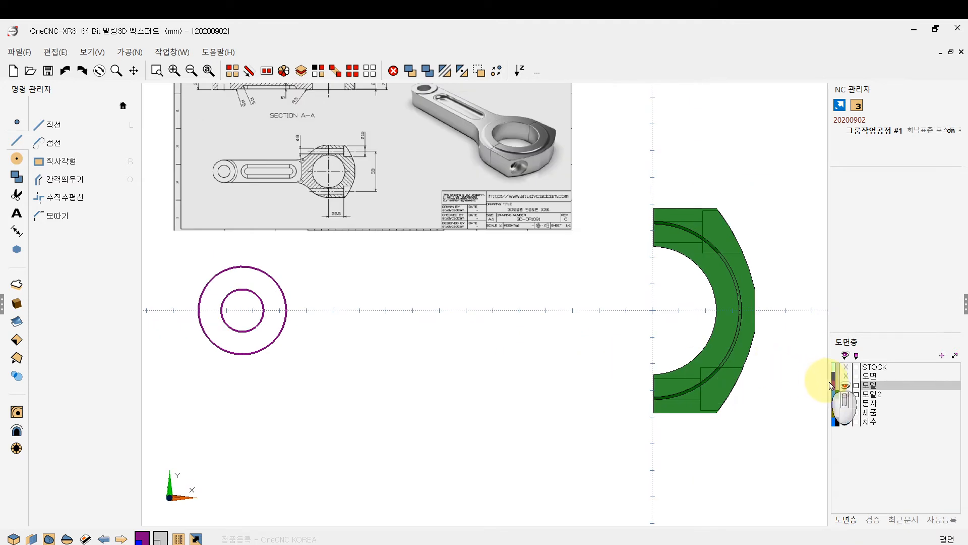
# Show the hidden rod body on layer 모델2 and extract its two long side outlines, from the small-end boss to the big-end split, as curves
pyautogui.click(848, 394)
pyautogui.keyDown('ctrl'); pyautogui.moveTo(395, 306); pyautogui.dragTo(423, 319, button='right'); pyautogui.keyUp('ctrl')
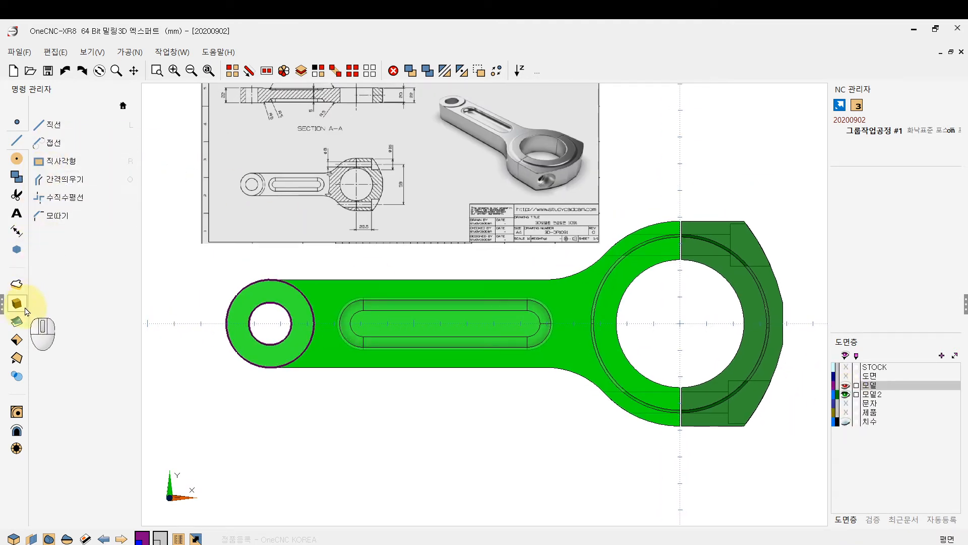
pyautogui.click(17, 357)
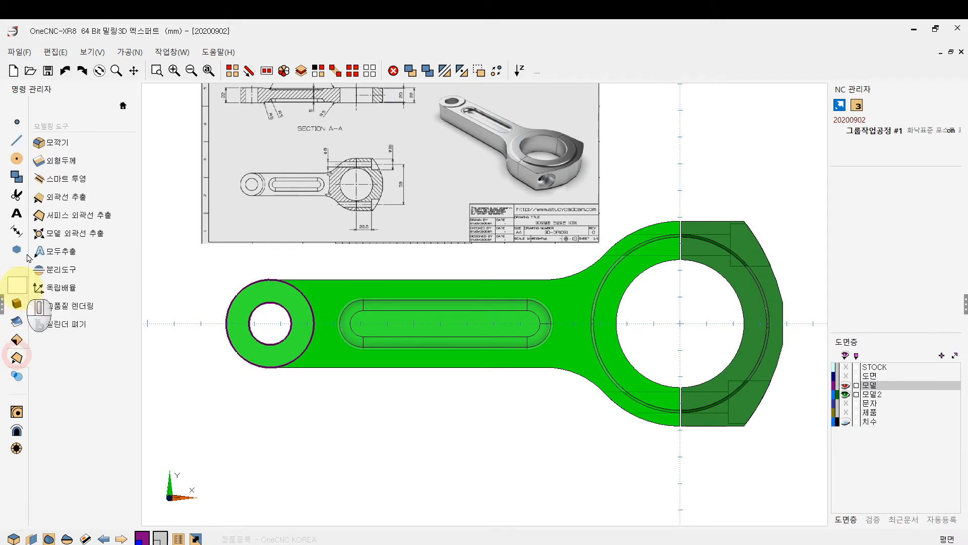
pyautogui.click(57, 196)
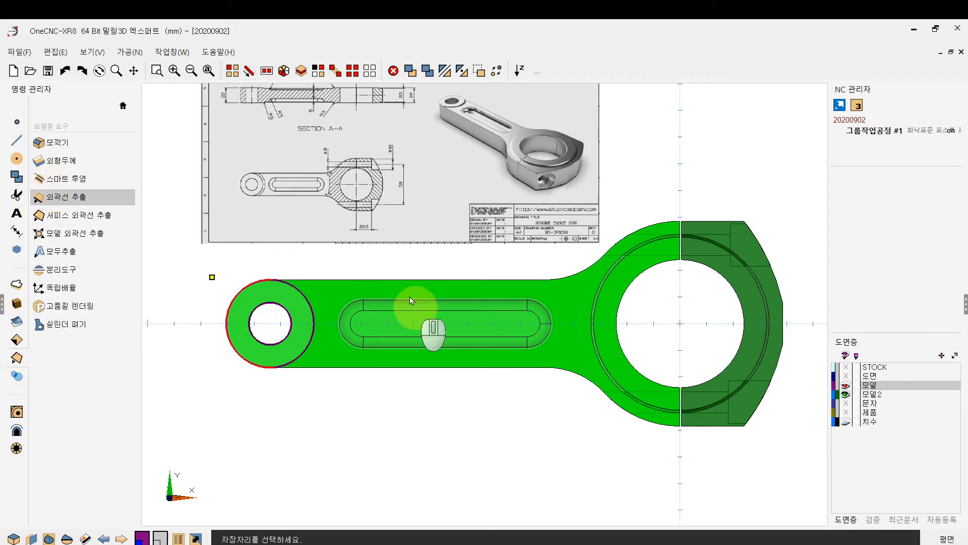
pyautogui.keyDown('ctrl'); pyautogui.moveTo(371, 272); pyautogui.dragTo(371, 237); pyautogui.keyUp('ctrl')
pyautogui.click(370, 276)
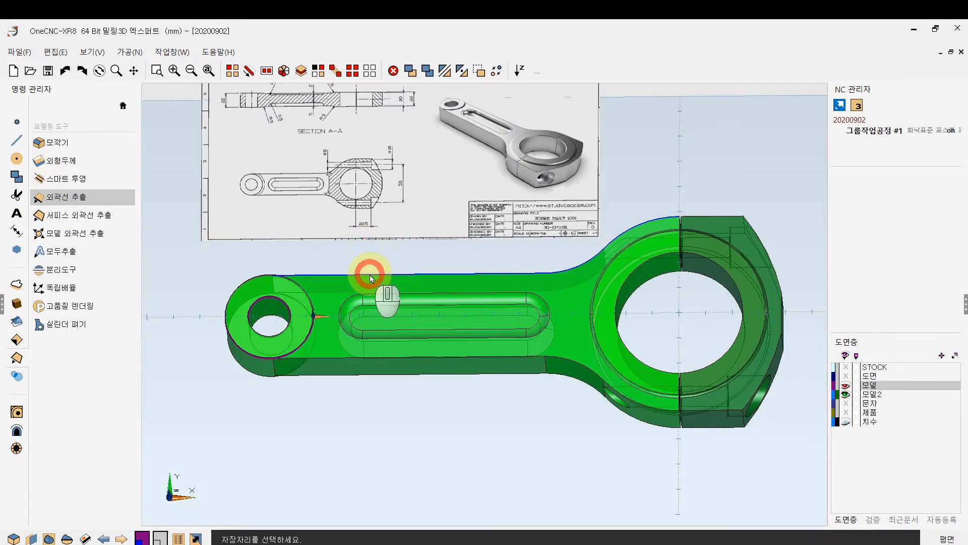
pyautogui.click(333, 358)
pyautogui.rightClick(356, 425)
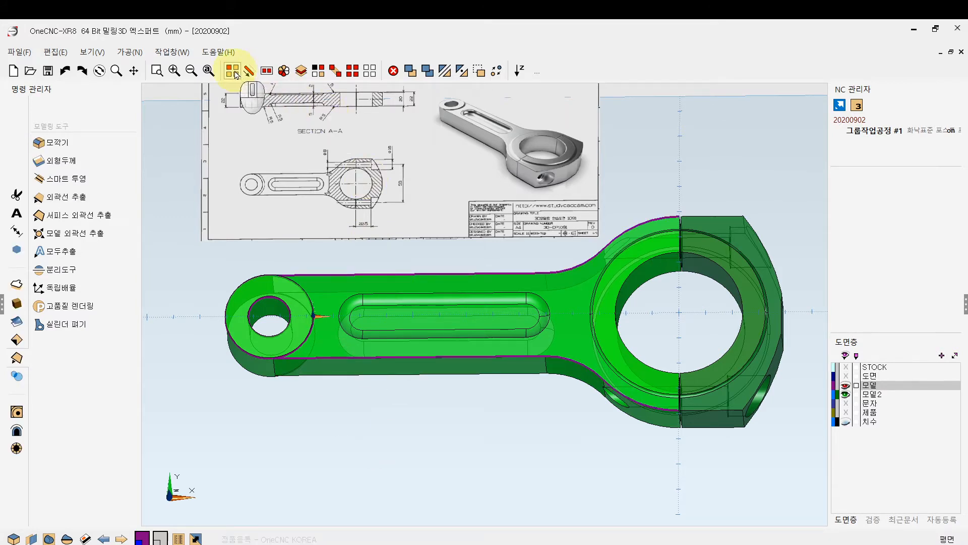
# Hide the green rod body and the big-end cap, keeping only the purple curves in view
pyautogui.click(232, 70)
pyautogui.click(359, 314)
pyautogui.rightClick(694, 259)
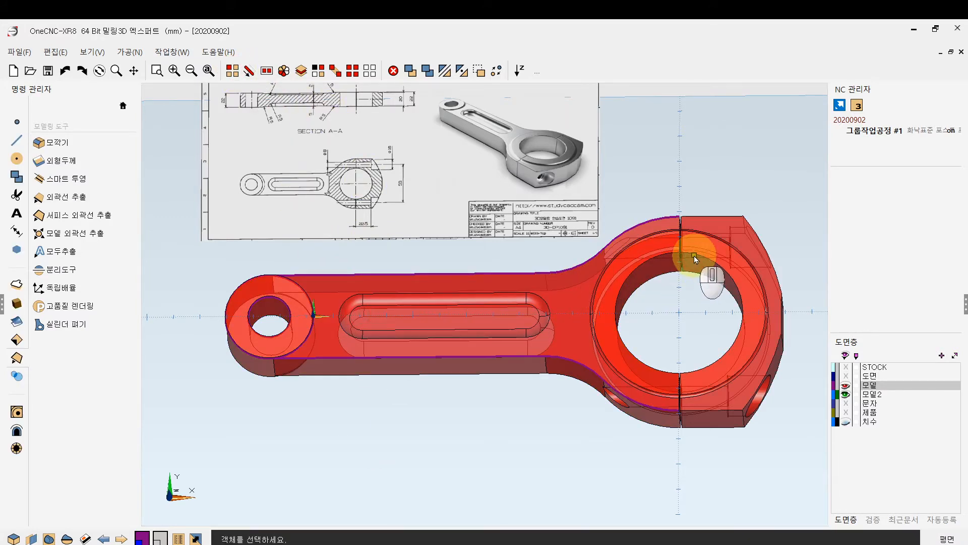
pyautogui.rightClick(375, 404)
pyautogui.click(374, 401)
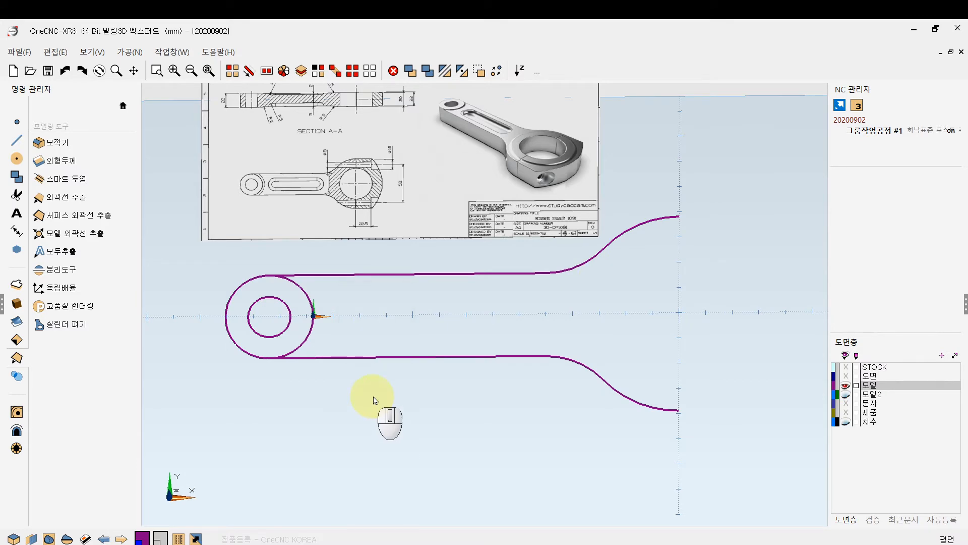
# Show the bored helper solid on layer 모델 and extract the outer circular edge of its fillet as a curve
pyautogui.scroll(4, 352, 383)
pyautogui.keyDown('ctrl'); pyautogui.moveTo(346, 318); pyautogui.dragTo(471, 335, button='right'); pyautogui.keyUp('ctrl')
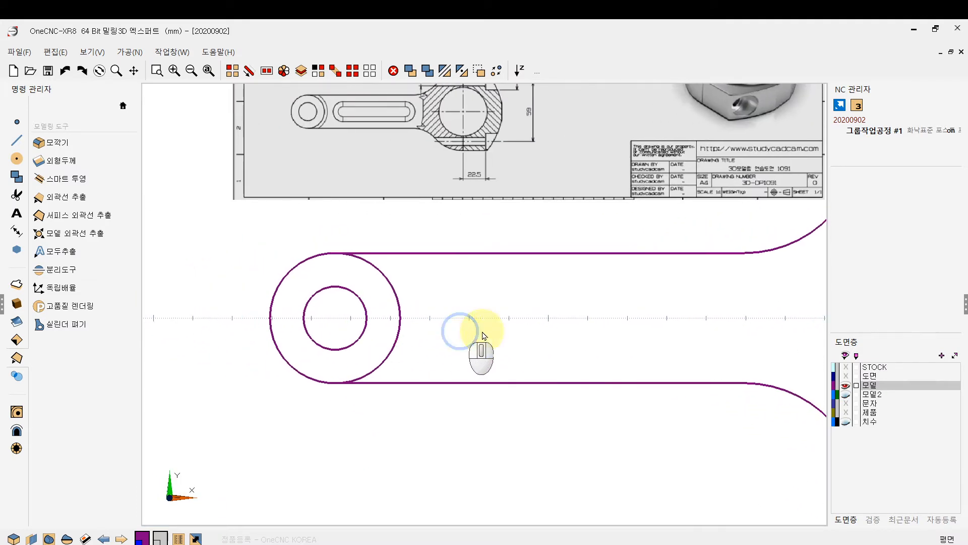
pyautogui.click(845, 386)
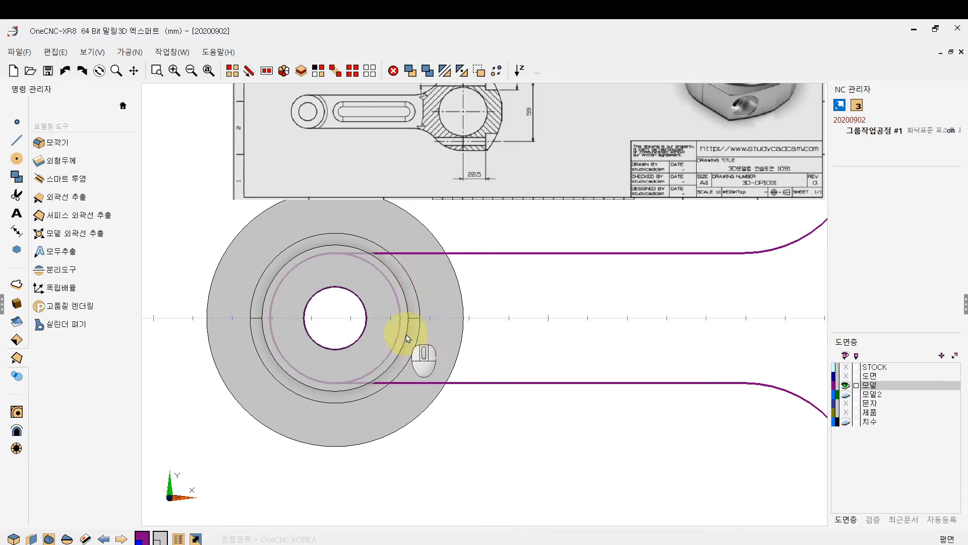
pyautogui.click(63, 199)
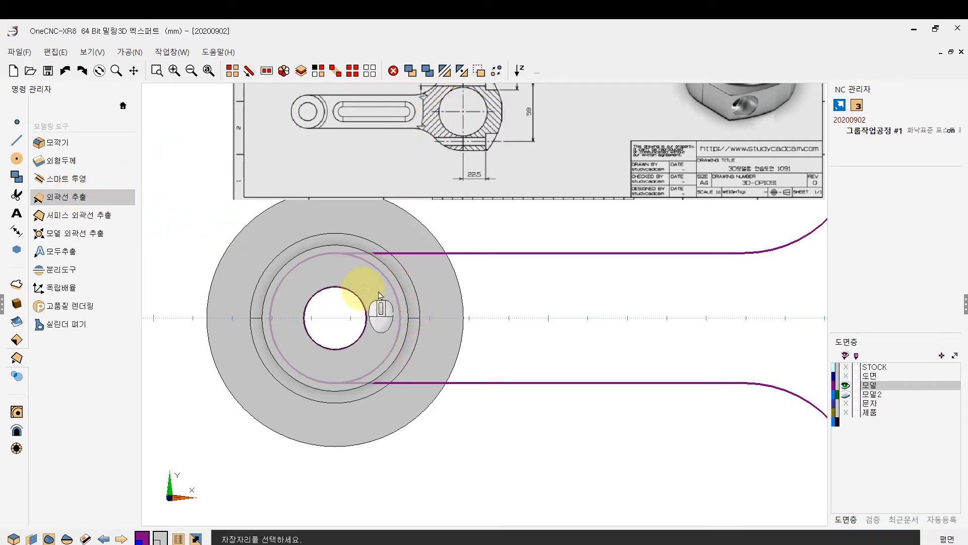
pyautogui.click(404, 275)
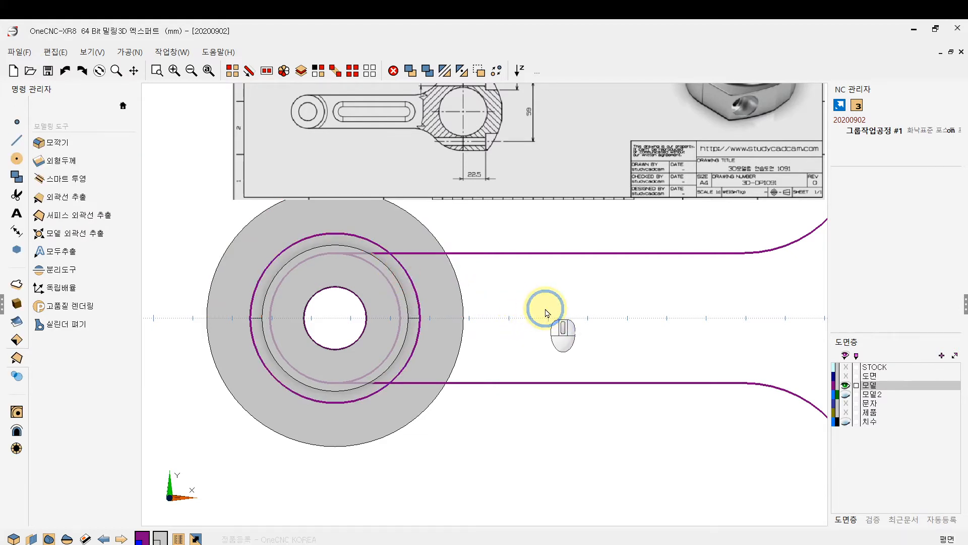
# Trim away the middle of both straight side outlines between the extracted fillet circle and the big-end arcs
pyautogui.click(17, 142)
pyautogui.click(20, 196)
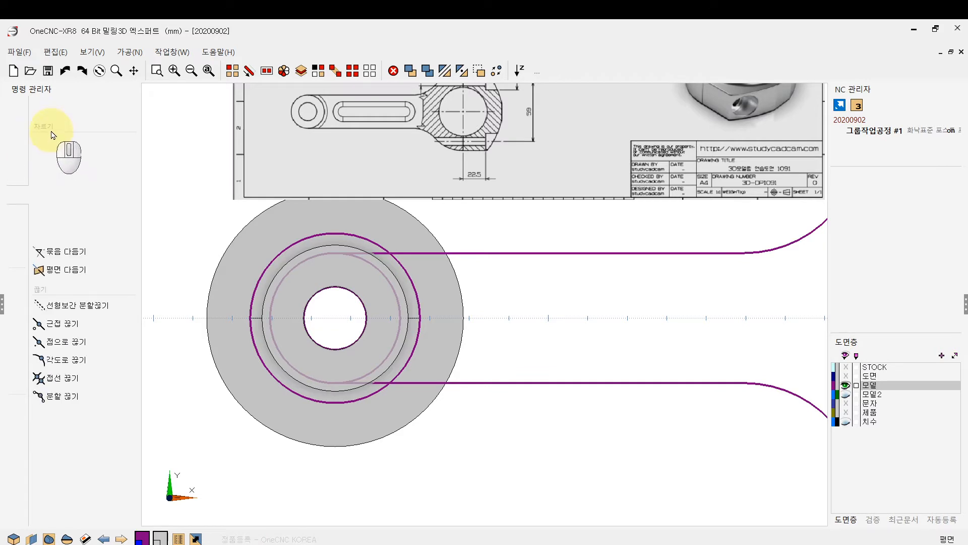
pyautogui.click(41, 145)
pyautogui.click(435, 252)
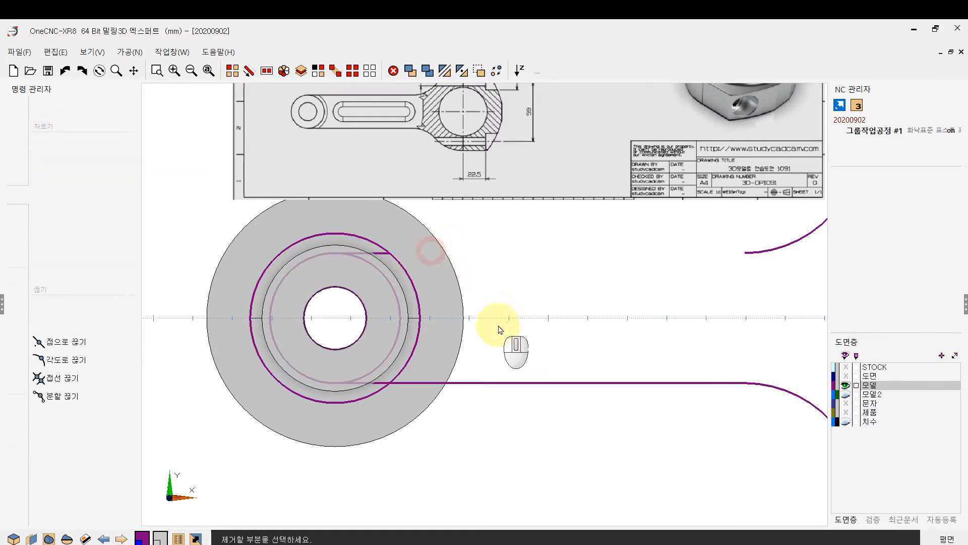
pyautogui.click(434, 382)
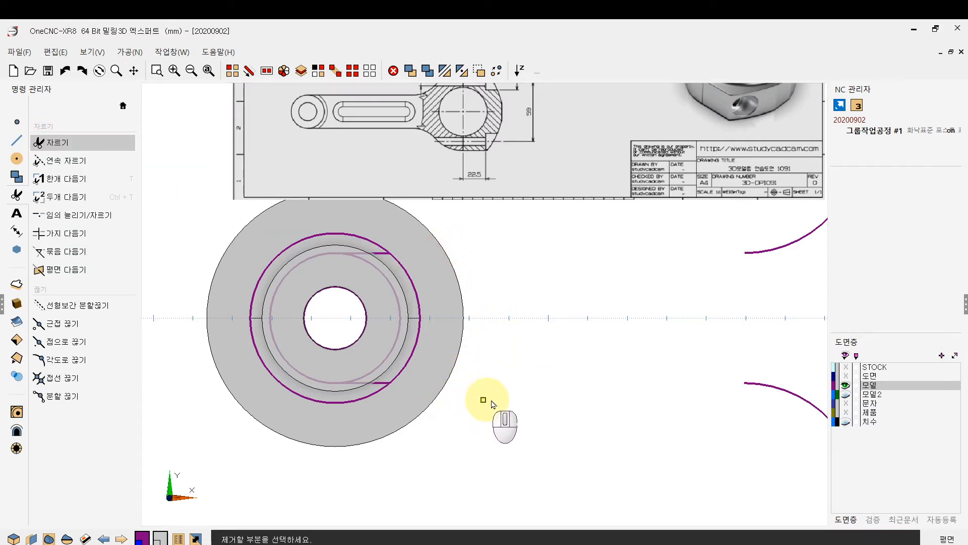
pyautogui.rightClick(510, 400)
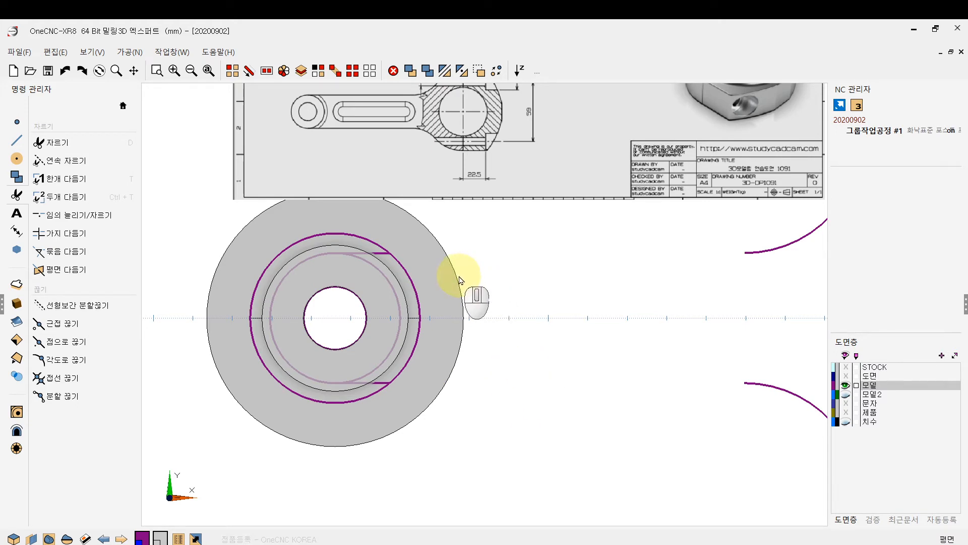
# Trim the extracted fillet circle, keeping only its arc between the two side lines on the big-end side
pyautogui.keyDown('ctrl'); pyautogui.moveTo(454, 356); pyautogui.dragTo(444, 288); pyautogui.keyUp('ctrl')
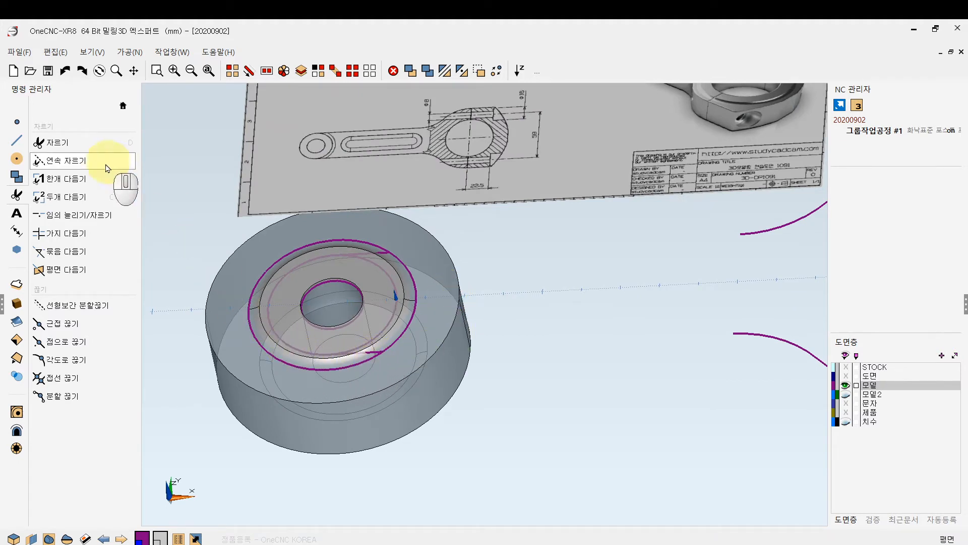
pyautogui.click(70, 143)
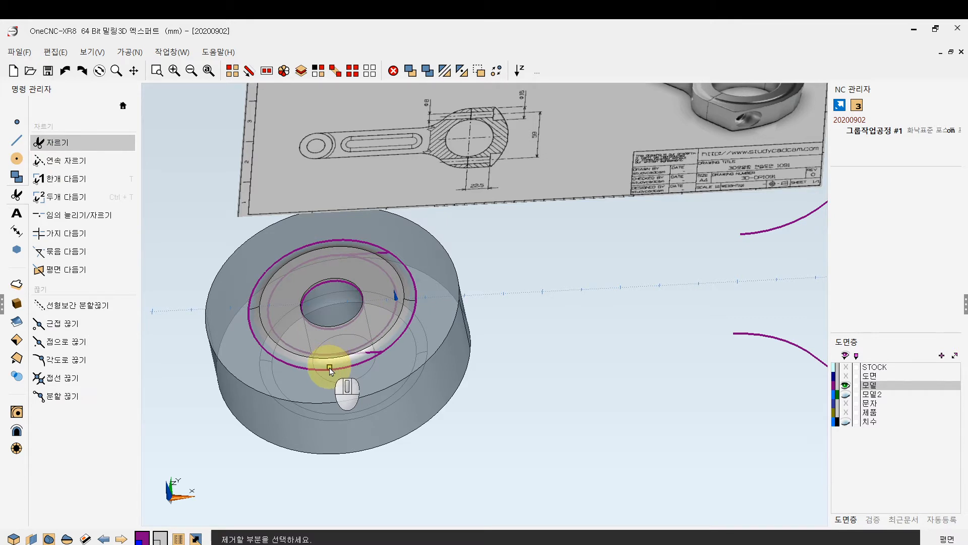
pyautogui.click(353, 240)
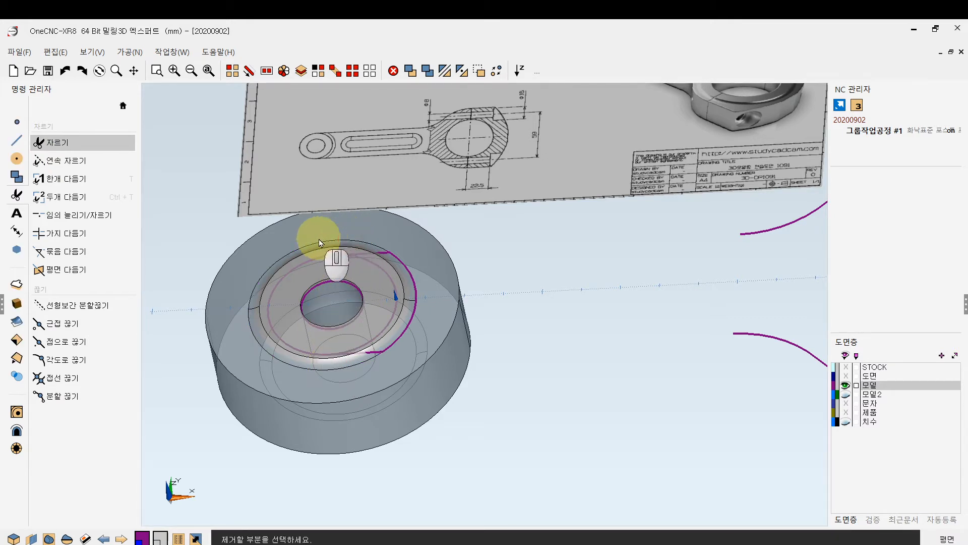
pyautogui.rightClick(201, 247)
# Trim away the upper quarter of the inner boss circle on the side facing the big end
pyautogui.keyDown('ctrl'); pyautogui.moveTo(293, 278); pyautogui.dragTo(298, 327); pyautogui.keyUp('ctrl')
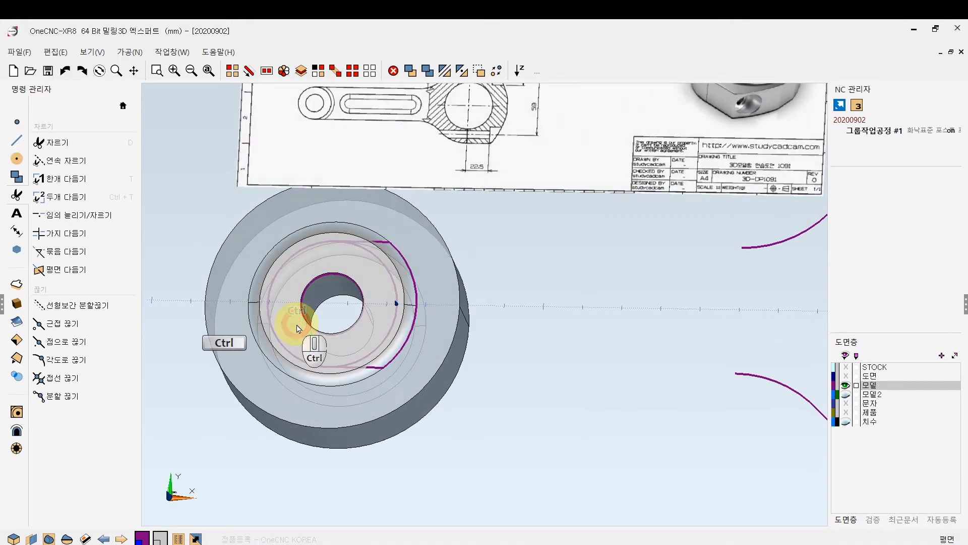
pyautogui.click(53, 143)
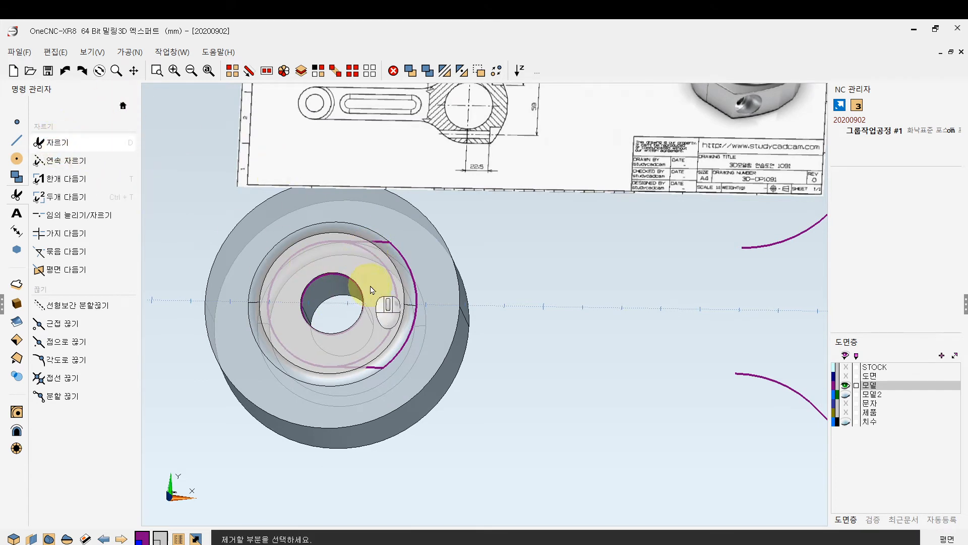
pyautogui.click(384, 270)
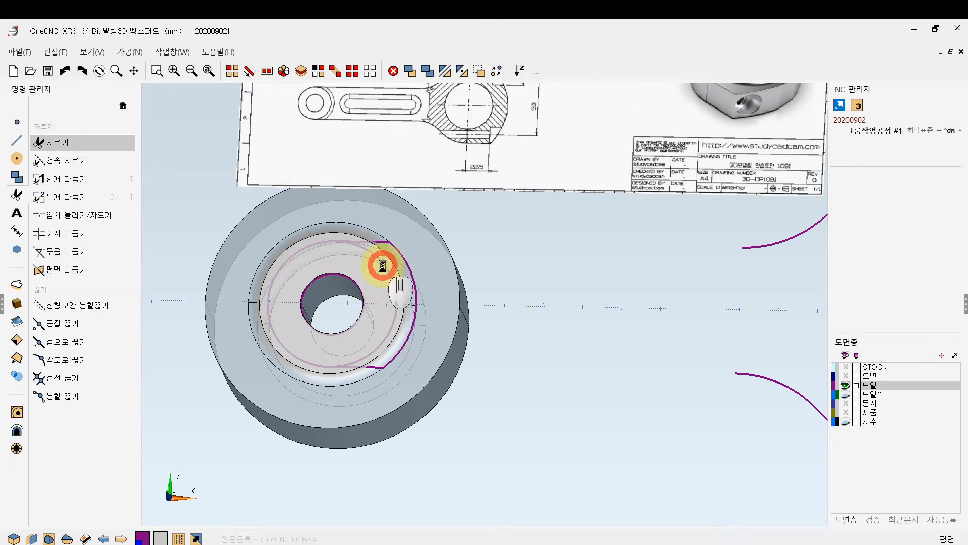
pyautogui.rightClick(549, 384)
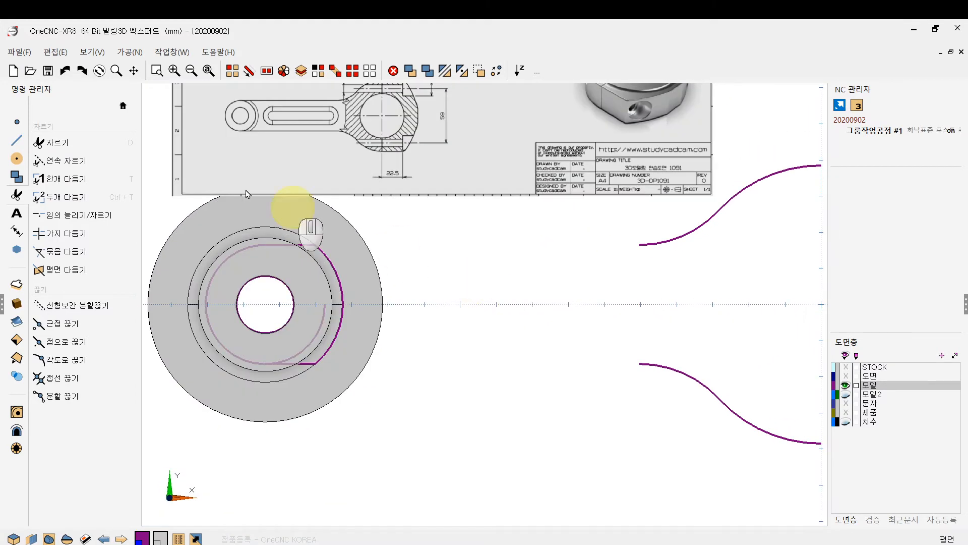
# Draw a vertical line across the centerline between the helper solid and the big-end arcs, extending past both side-line levels
pyautogui.click(17, 140)
pyautogui.click(443, 236)
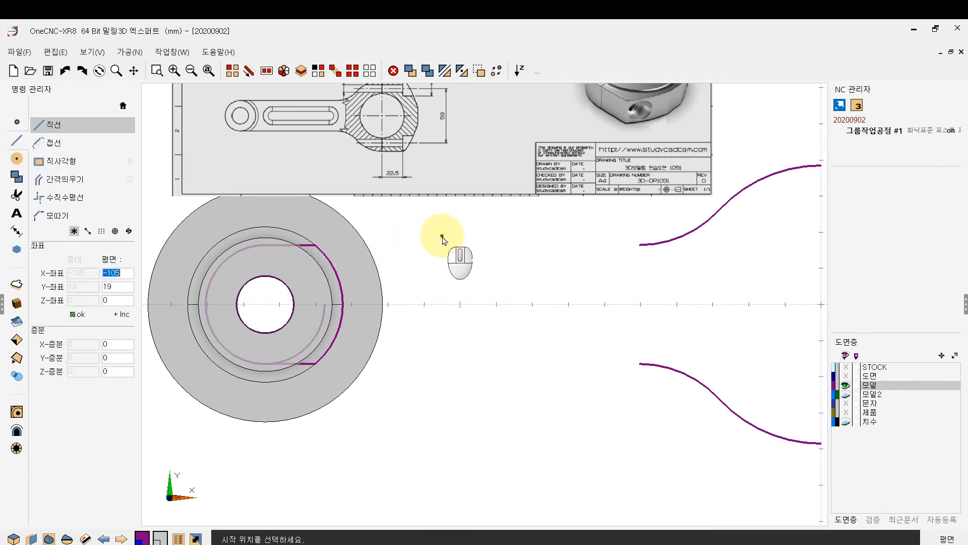
pyautogui.click(442, 394)
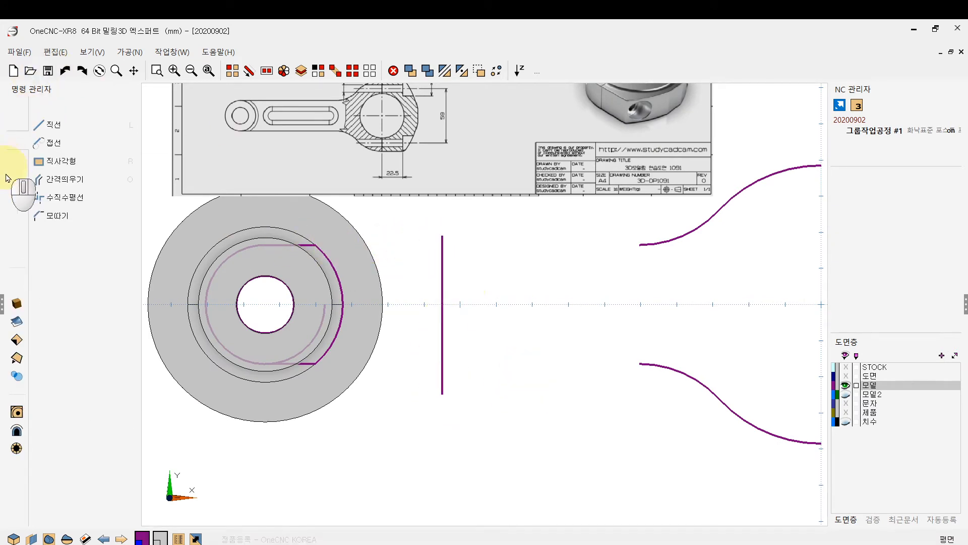
# Try to trim the upper side line and the vertical line to a common corner
pyautogui.click(17, 195)
pyautogui.click(45, 197)
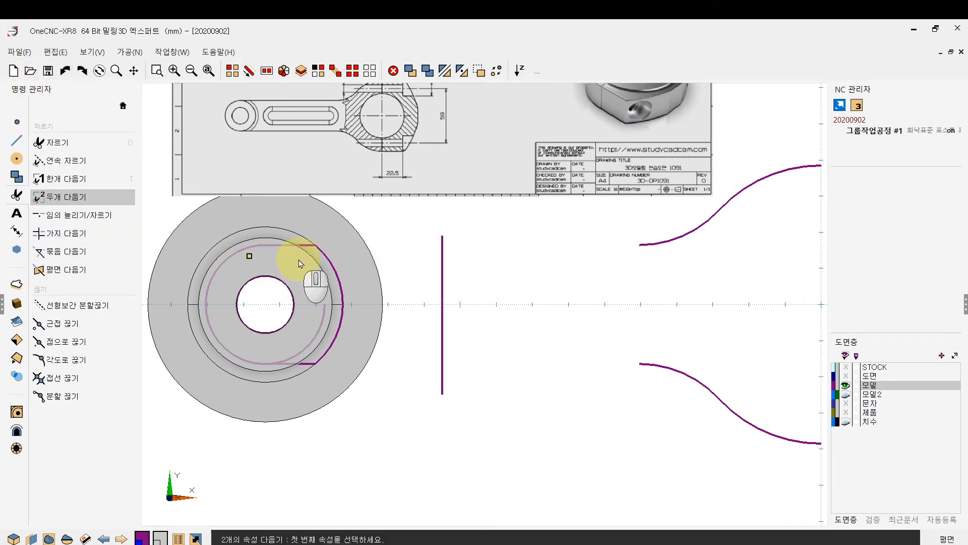
pyautogui.click(436, 272)
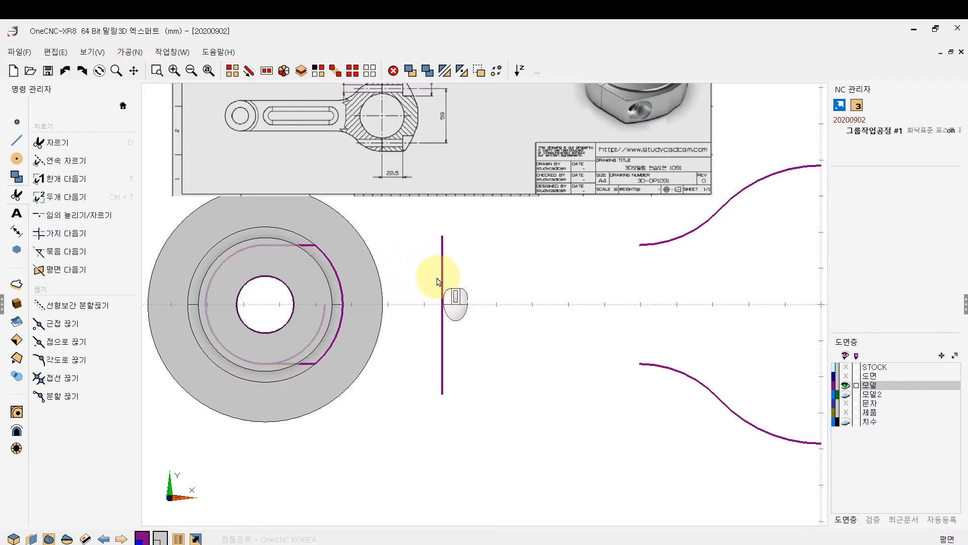
pyautogui.click(57, 196)
pyautogui.click(304, 246)
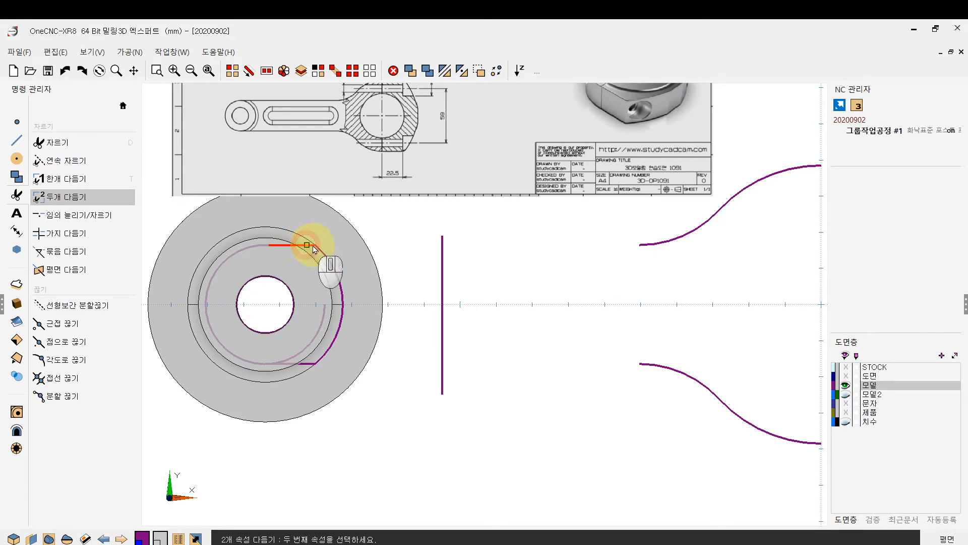
pyautogui.click(443, 260)
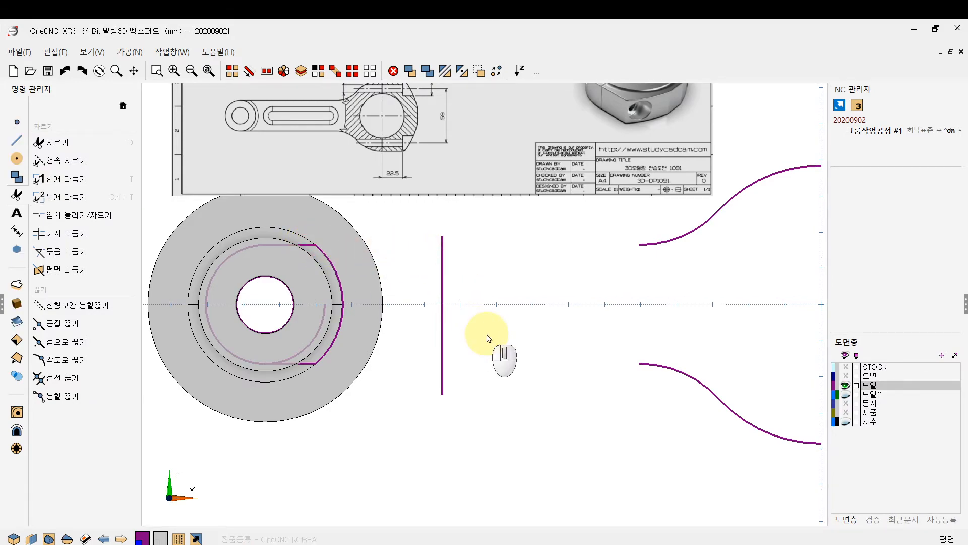
# Project the vertical line onto the current work plane with Smart Projection, using the 평면 method without a copy
pyautogui.moveTo(443, 371)
pyautogui.keyDown('ctrl'); pyautogui.mouseDown()
pyautogui.moveTo(423, 277)
pyautogui.moveTo(389, 254)
pyautogui.moveTo(381, 229)
pyautogui.moveTo(438, 295)
pyautogui.mouseUp(); pyautogui.keyUp('ctrl')
pyautogui.rightClick(508, 309)
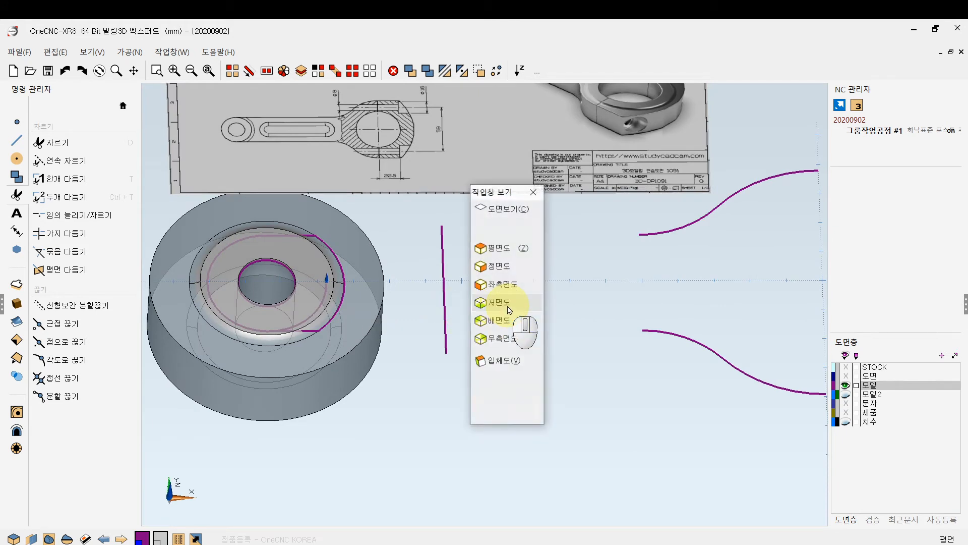
pyautogui.click(225, 69)
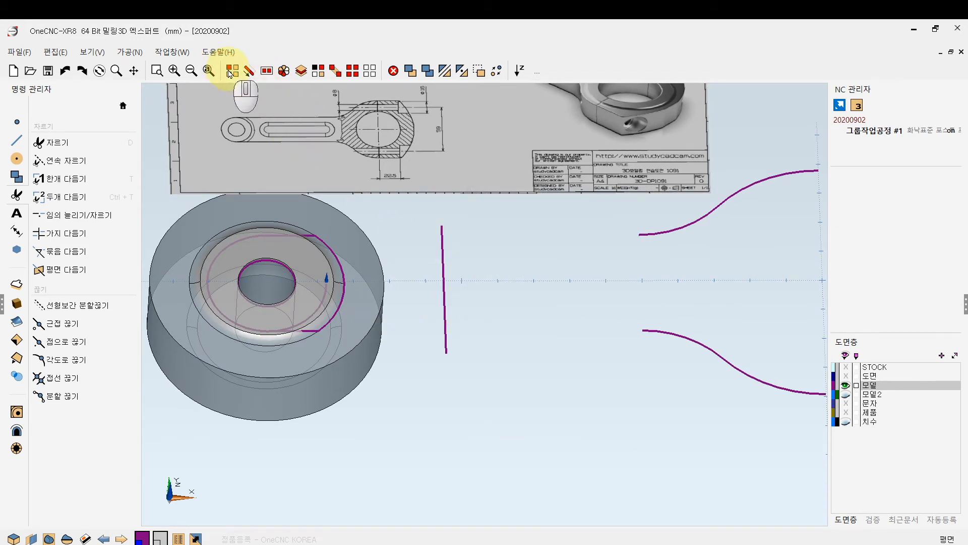
pyautogui.click(249, 70)
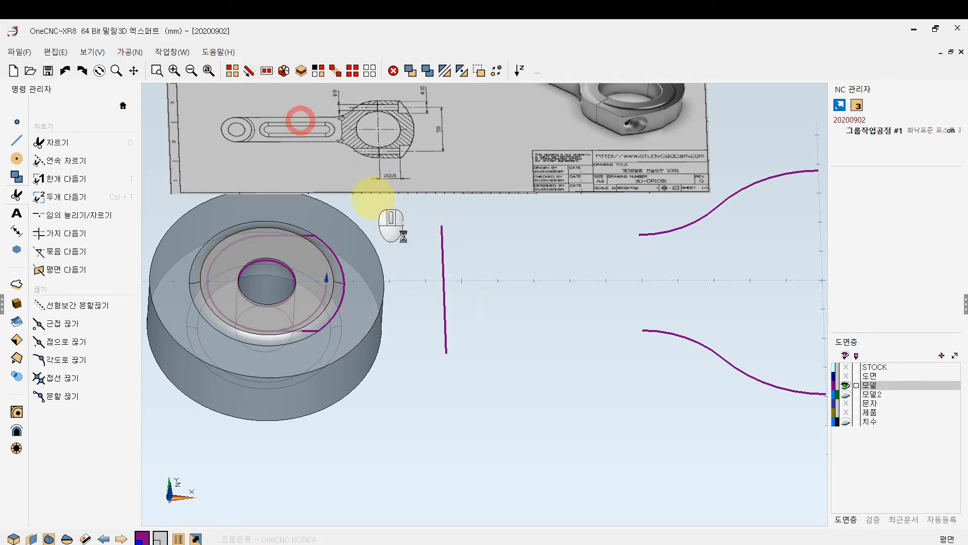
pyautogui.click(519, 70)
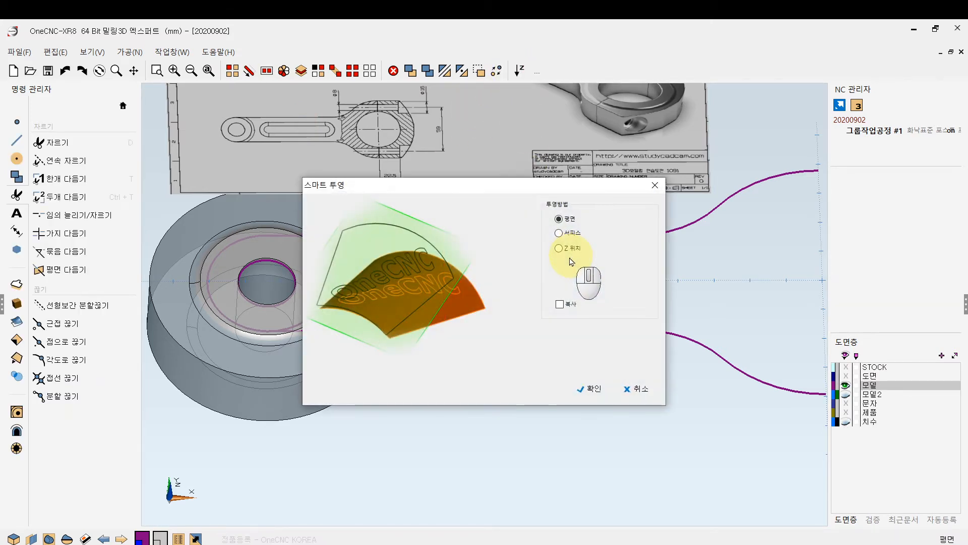
pyautogui.click(593, 394)
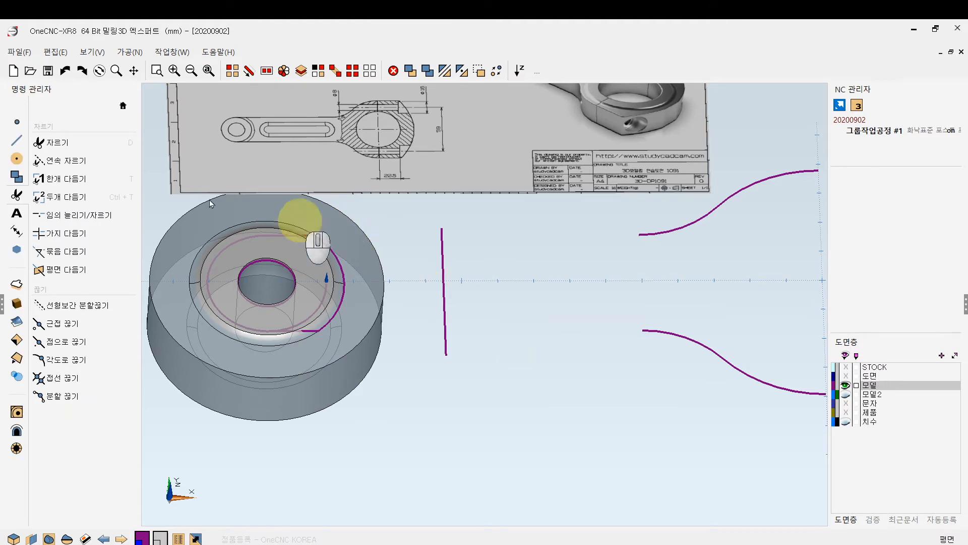
# Trim both side lines and the vertical line to shared corners so they form an open rectangular profile
pyautogui.click(57, 197)
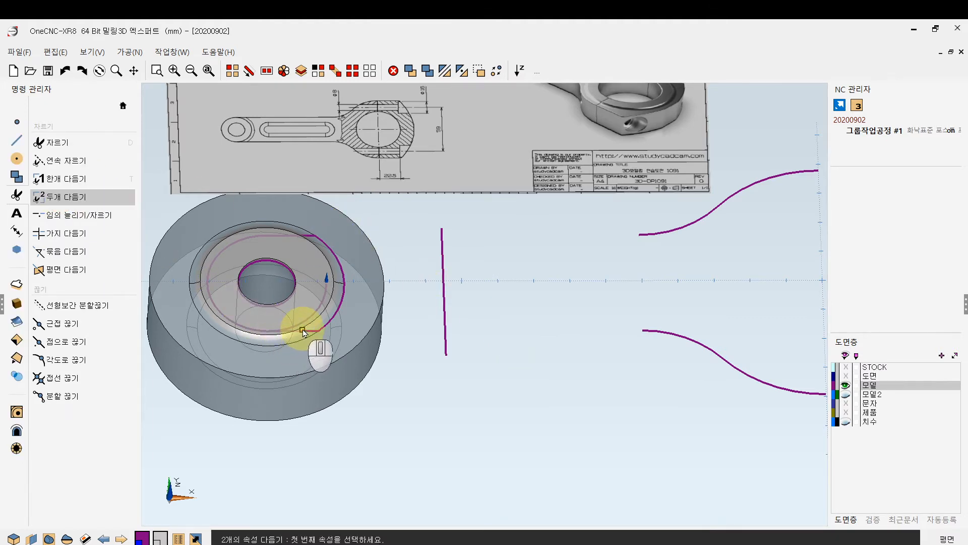
pyautogui.click(308, 332)
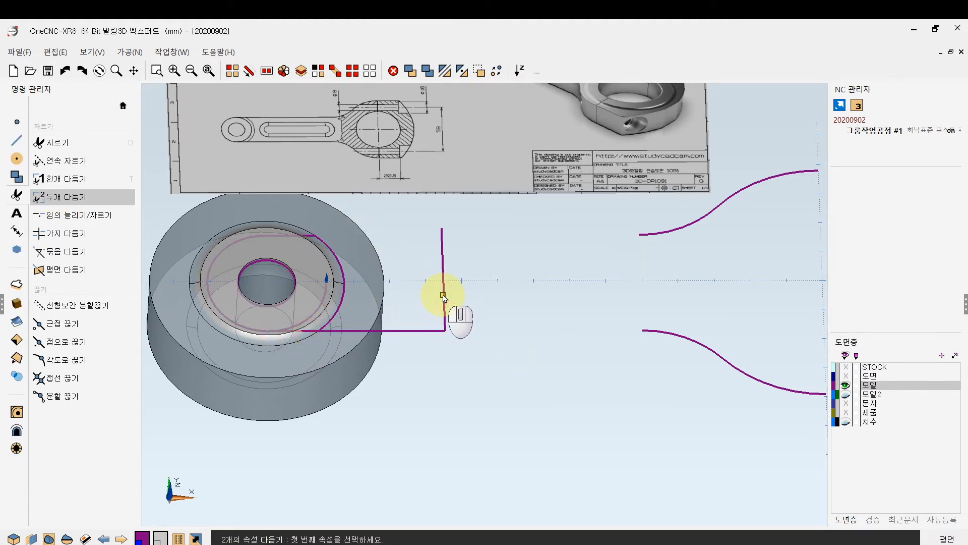
pyautogui.click(310, 235)
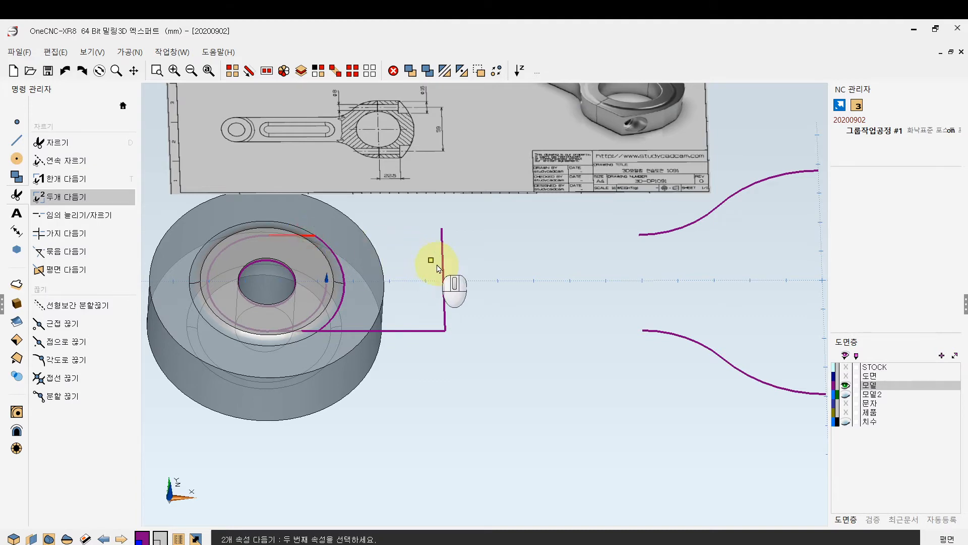
# Check the curves' height in the front view and set the work plane on the helper's raised boss face, centred on the bore
pyautogui.moveTo(480, 310)
pyautogui.keyDown('ctrl'); pyautogui.mouseDown(button='middle')
pyautogui.moveTo(454, 346)
pyautogui.moveTo(534, 390)
pyautogui.moveTo(534, 372)
pyautogui.moveTo(521, 385)
pyautogui.moveTo(508, 288)
pyautogui.moveTo(501, 338)
pyautogui.mouseUp(button='middle'); pyautogui.keyUp('ctrl')
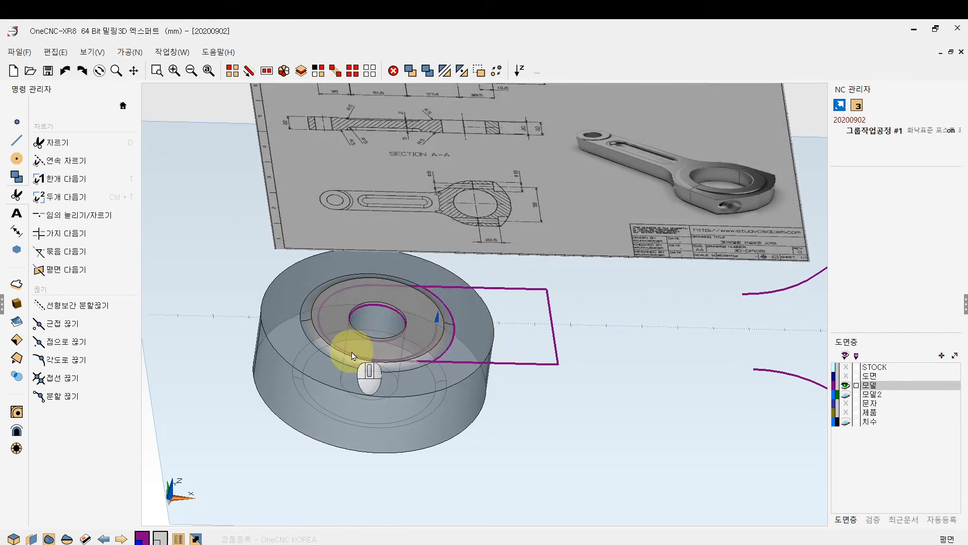
pyautogui.keyDown('ctrl'); pyautogui.moveTo(320, 393); pyautogui.dragTo(332, 309, button='middle'); pyautogui.keyUp('ctrl')
pyautogui.rightClick(332, 309)
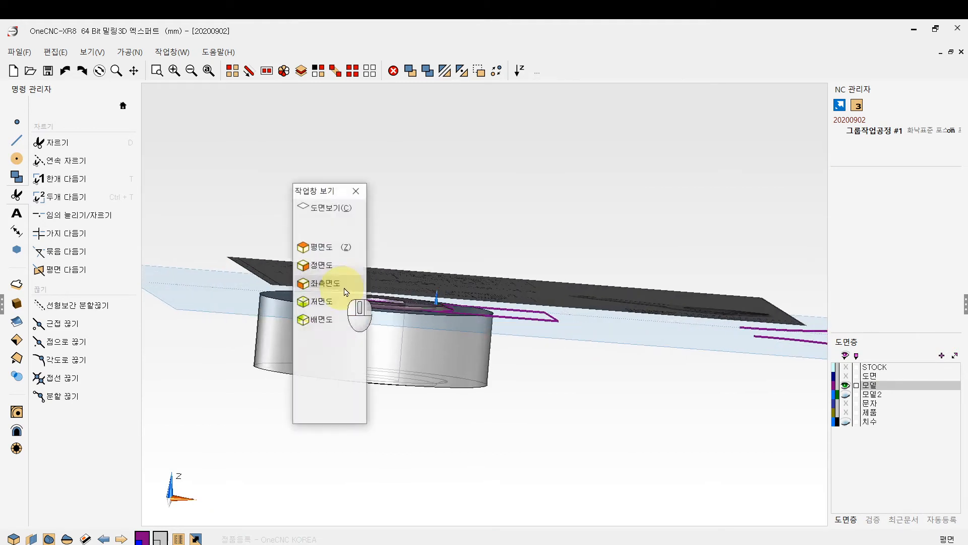
pyautogui.click(321, 265)
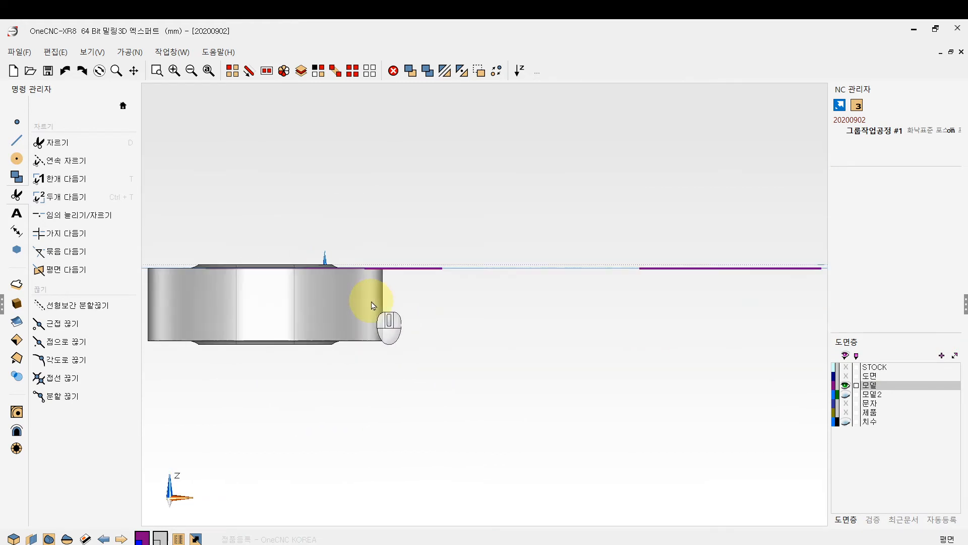
pyautogui.keyDown('ctrl'); pyautogui.moveTo(399, 286); pyautogui.dragTo(505, 352, button='middle'); pyautogui.keyUp('ctrl')
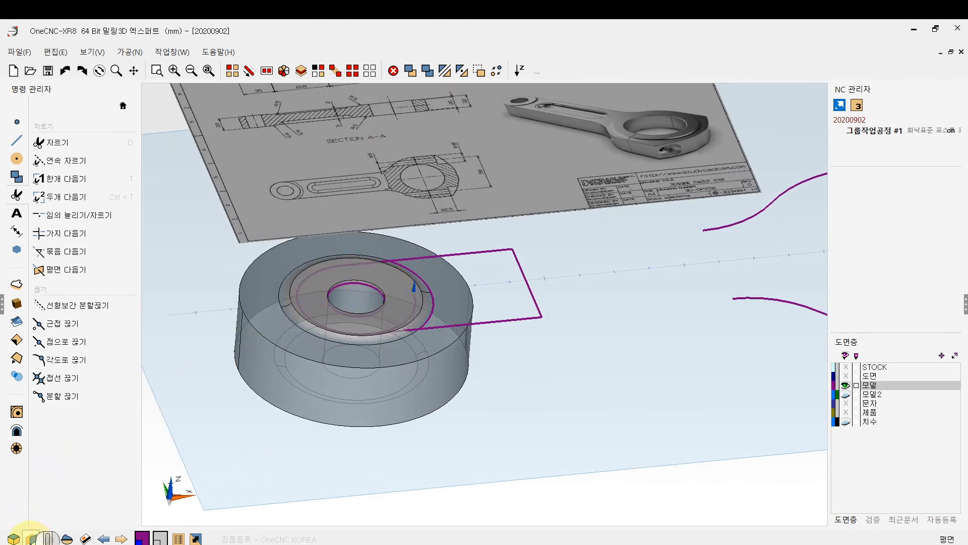
pyautogui.click(31, 539)
pyautogui.click(69, 327)
pyautogui.click(332, 282)
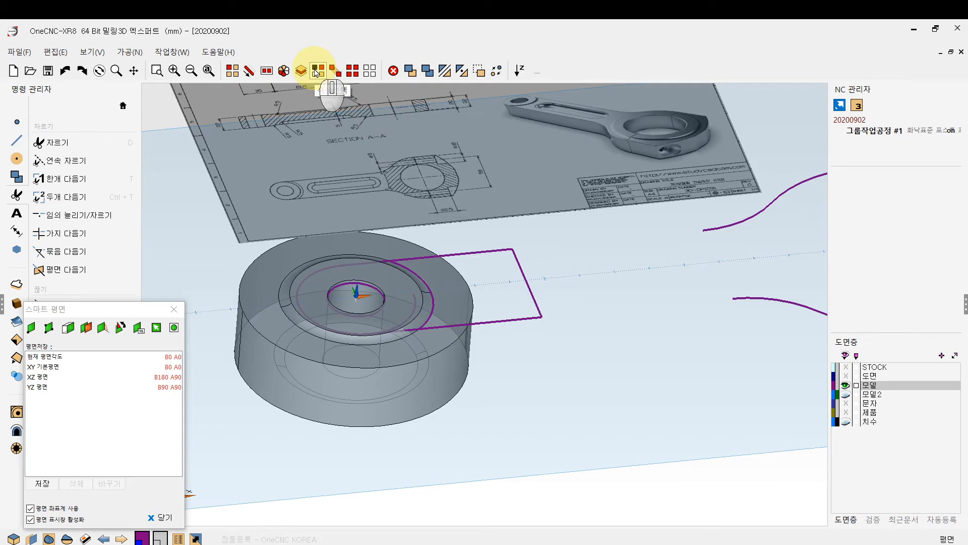
# Project the connected side lines and vertical line onto the boss-face work plane with Smart Projection, using the 평면 method without a copy
pyautogui.click(249, 71)
pyautogui.click(486, 252)
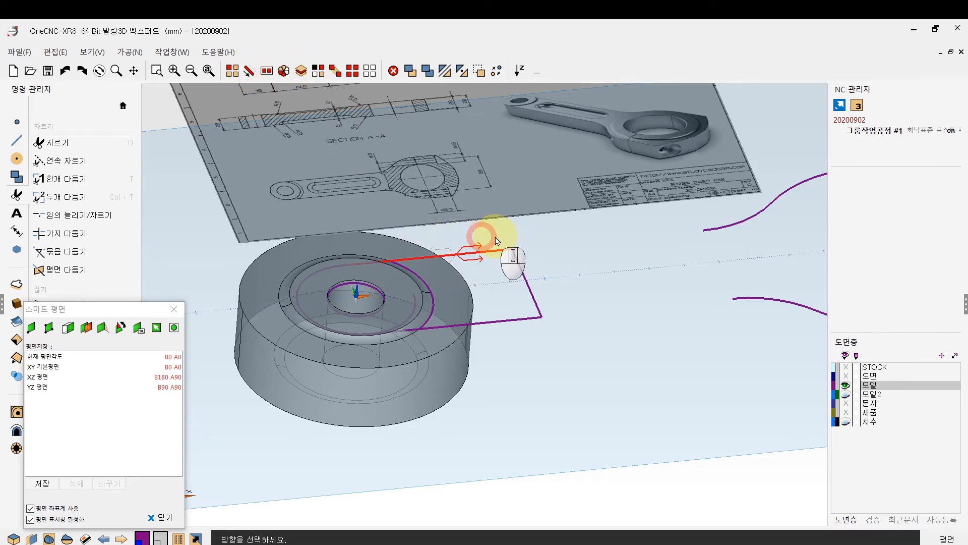
pyautogui.press('F3')
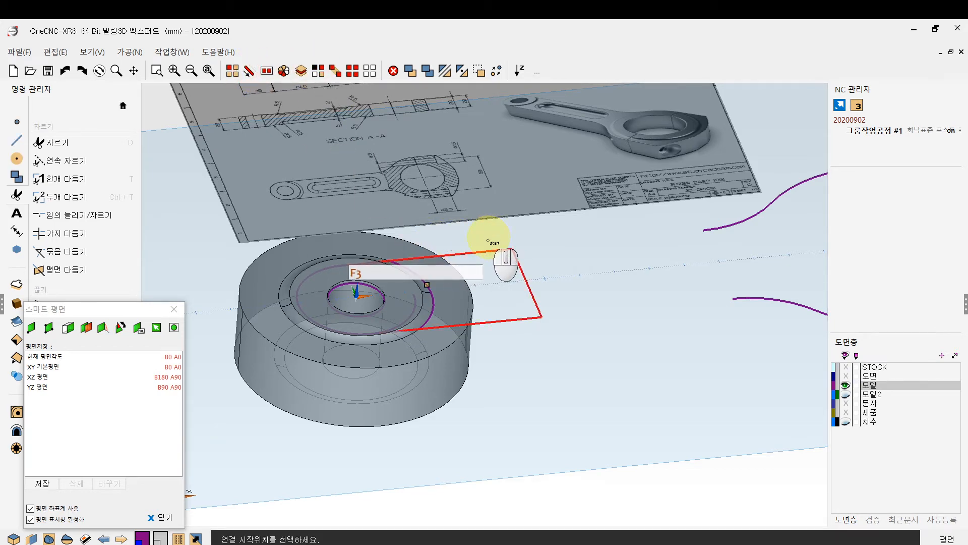
pyautogui.click(516, 68)
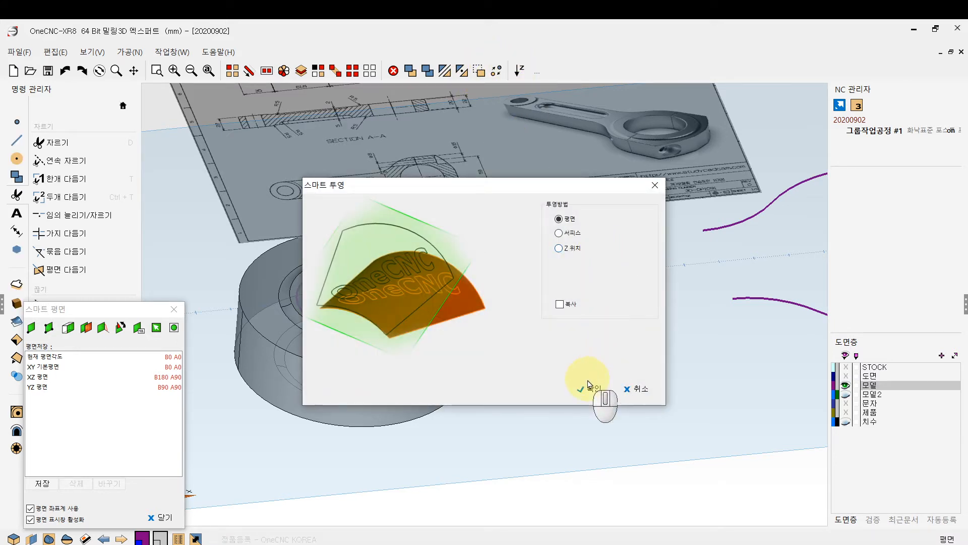
pyautogui.click(589, 386)
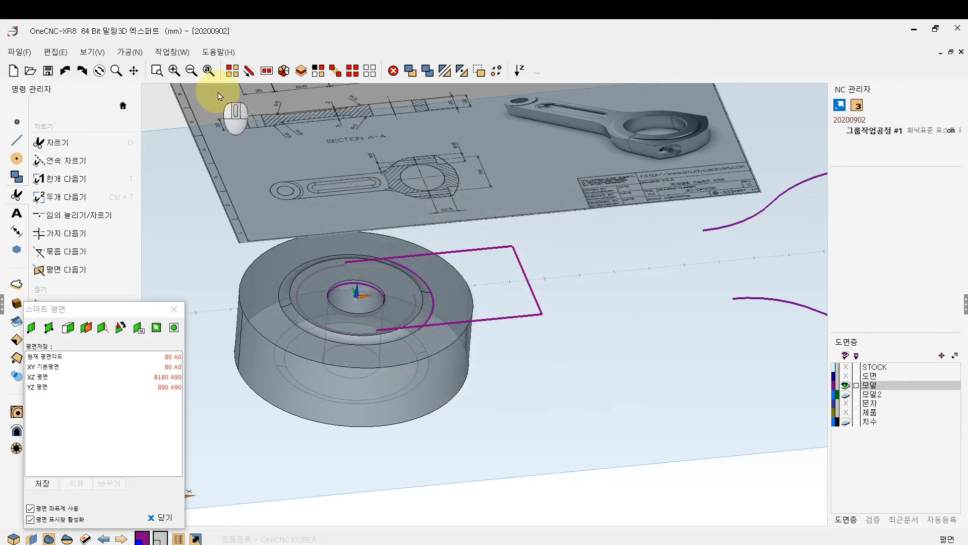
# Project the inner arc around the bore onto the boss-face work plane
pyautogui.click(231, 69)
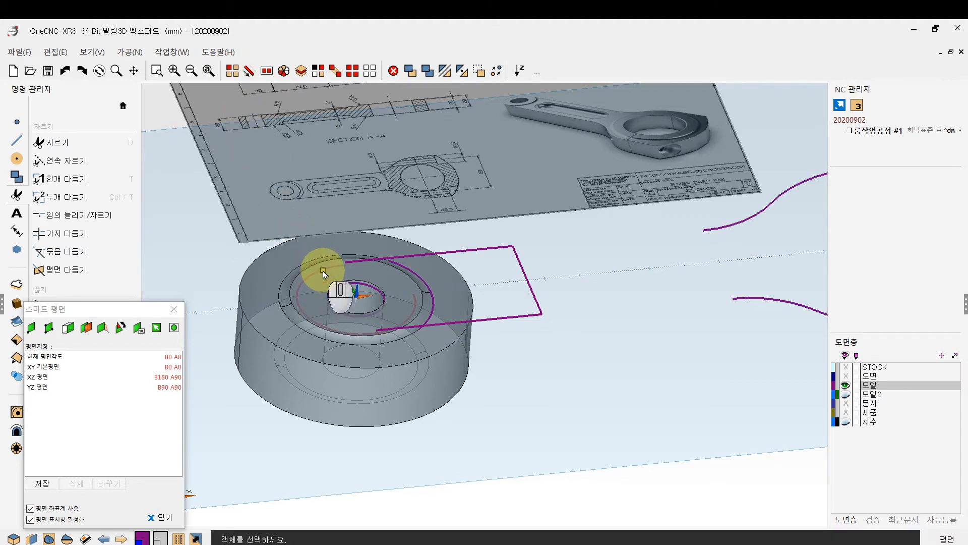
pyautogui.click(429, 290)
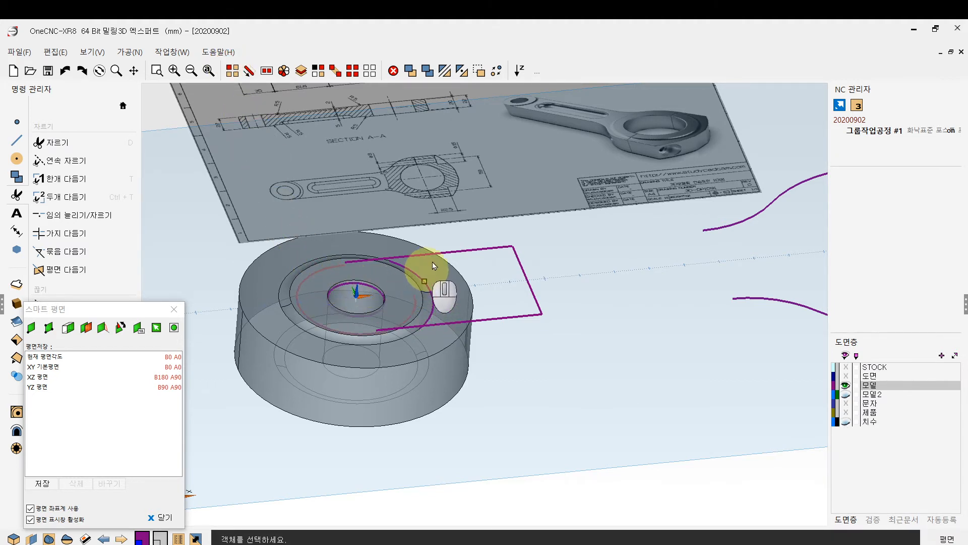
pyautogui.click(520, 69)
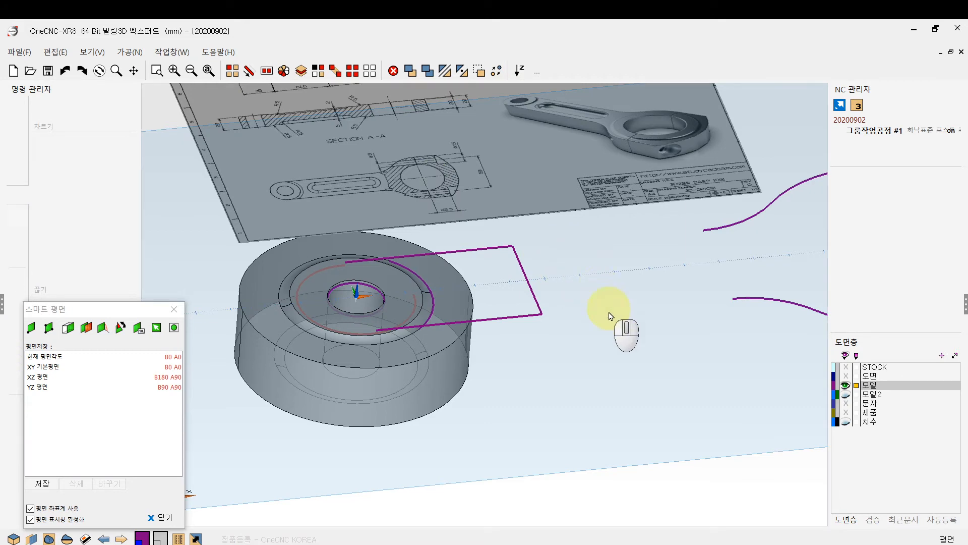
pyautogui.click(610, 316)
pyautogui.click(588, 389)
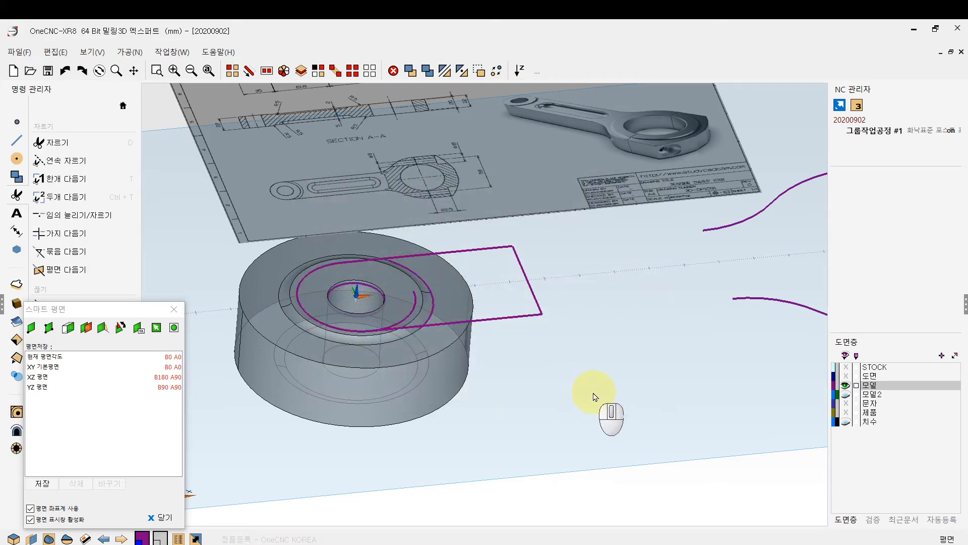
# Delete the vertical line joining the free ends of the two side lines
pyautogui.moveTo(453, 333)
pyautogui.keyDown('ctrl'); pyautogui.mouseDown()
pyautogui.moveTo(470, 364)
pyautogui.moveTo(459, 347)
pyautogui.mouseUp(); pyautogui.keyUp('ctrl')
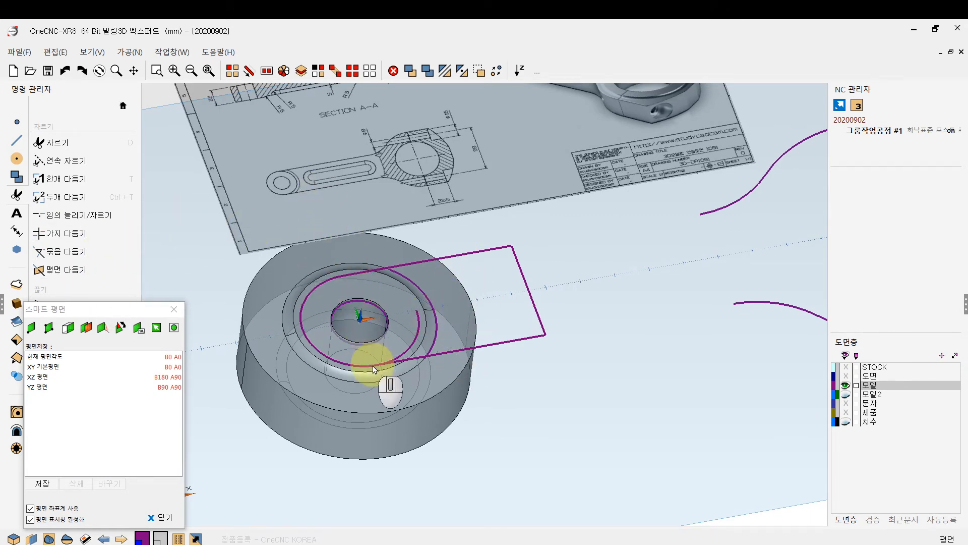
pyautogui.moveTo(404, 340)
pyautogui.keyDown('ctrl'); pyautogui.mouseDown()
pyautogui.moveTo(394, 303)
pyautogui.moveTo(356, 314)
pyautogui.moveTo(398, 364)
pyautogui.mouseUp(); pyautogui.keyUp('ctrl')
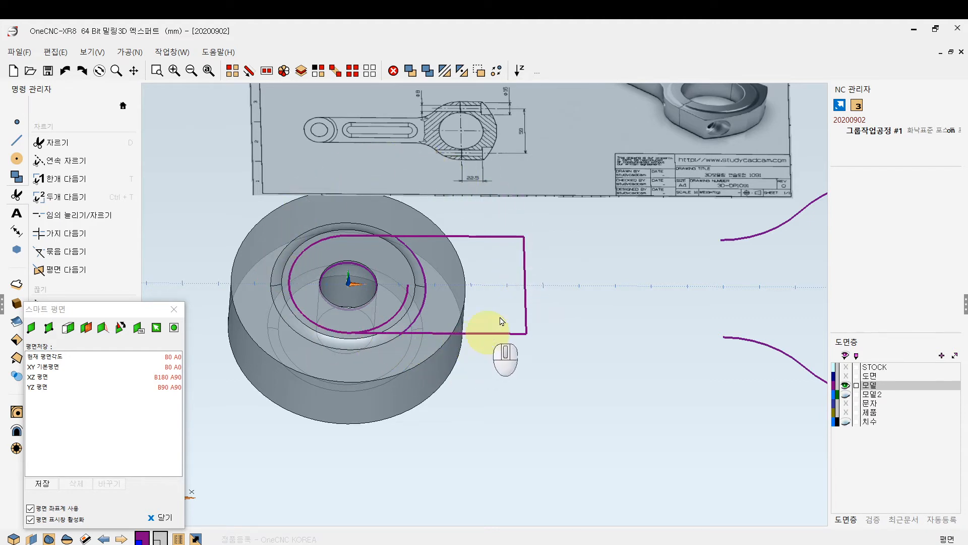
pyautogui.click(233, 71)
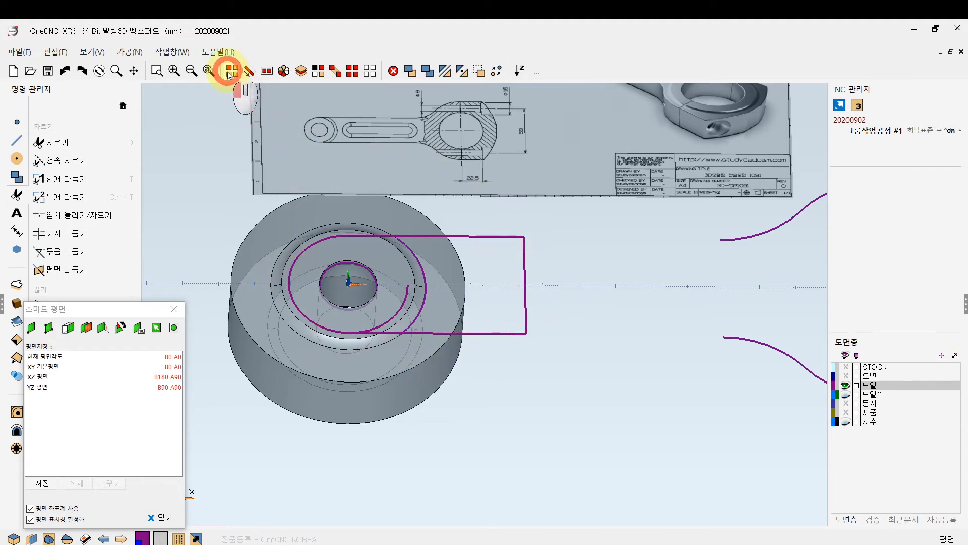
pyautogui.click(525, 306)
pyautogui.press('Delete')
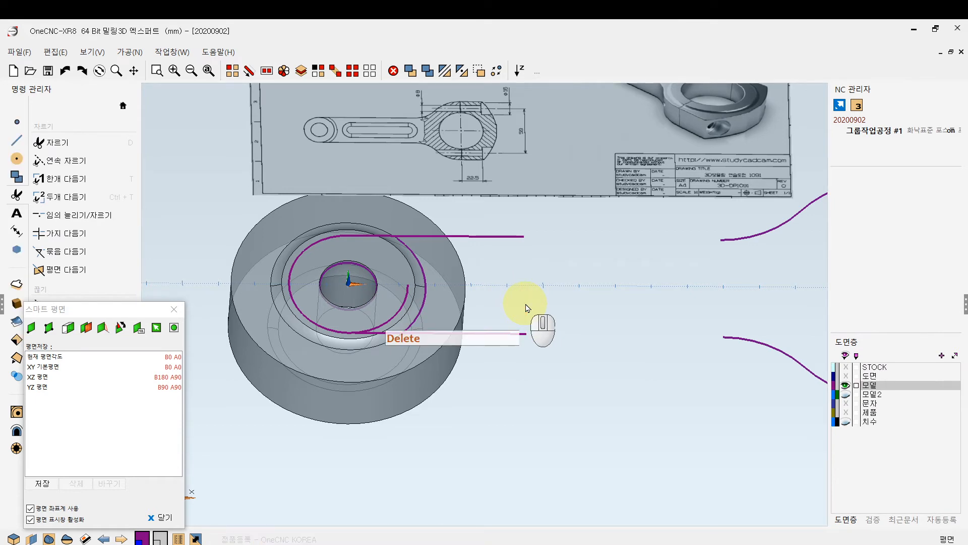
# Draw connected straight lines around the boss from one side line's free end to the other, with far corners at about X-46 Y45 and X-46 Y-46
pyautogui.rightClick(580, 289)
pyautogui.click(567, 283)
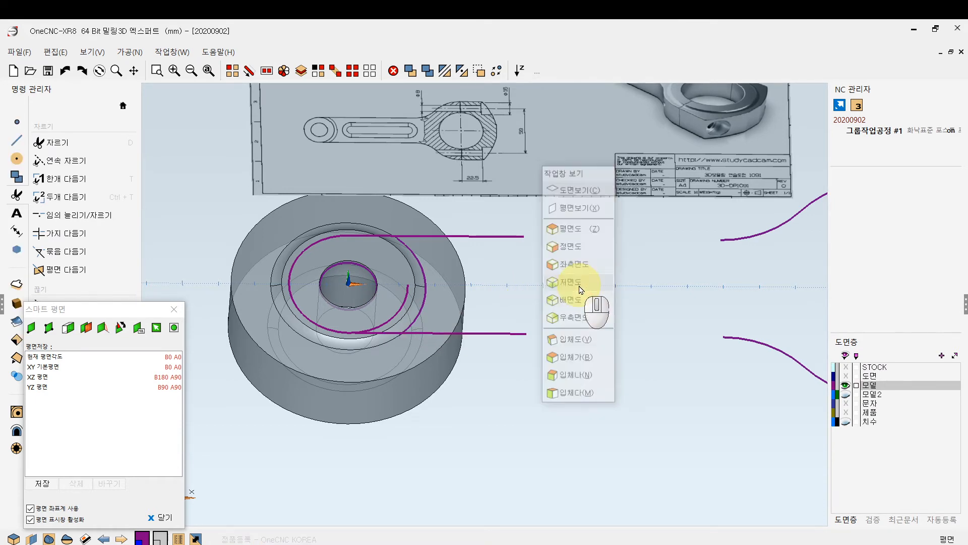
pyautogui.keyDown('ctrl'); pyautogui.moveTo(504, 327); pyautogui.dragTo(672, 333, button='right'); pyautogui.keyUp('ctrl')
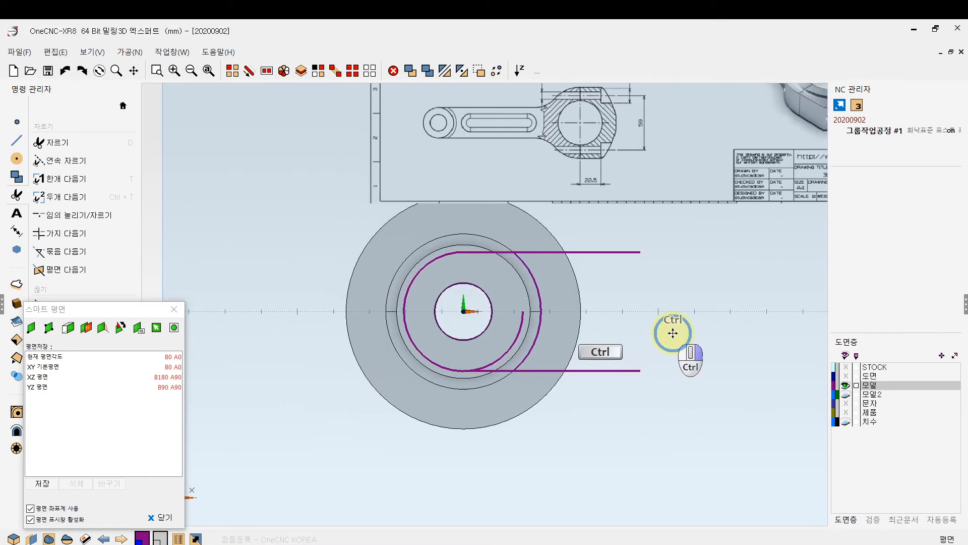
pyautogui.click(16, 141)
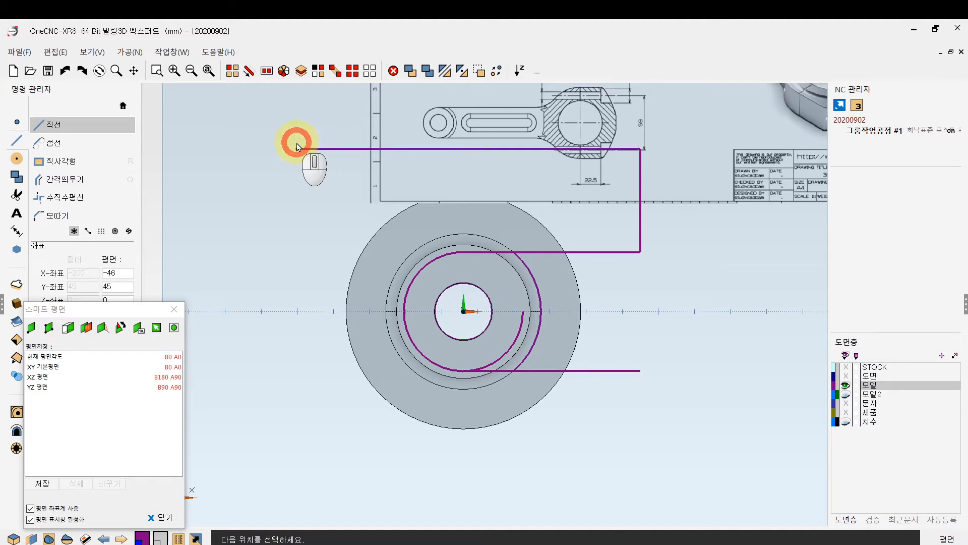
pyautogui.click(297, 478)
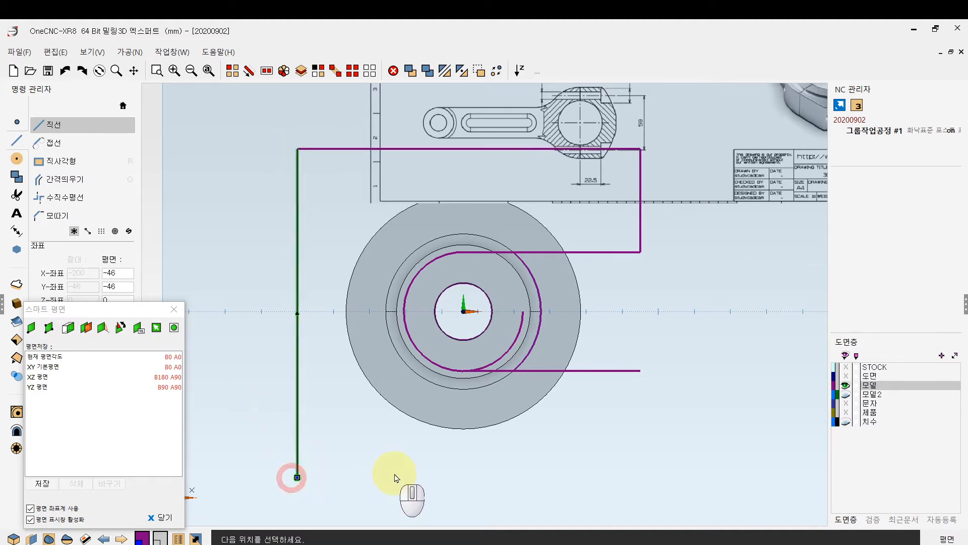
pyautogui.click(641, 477)
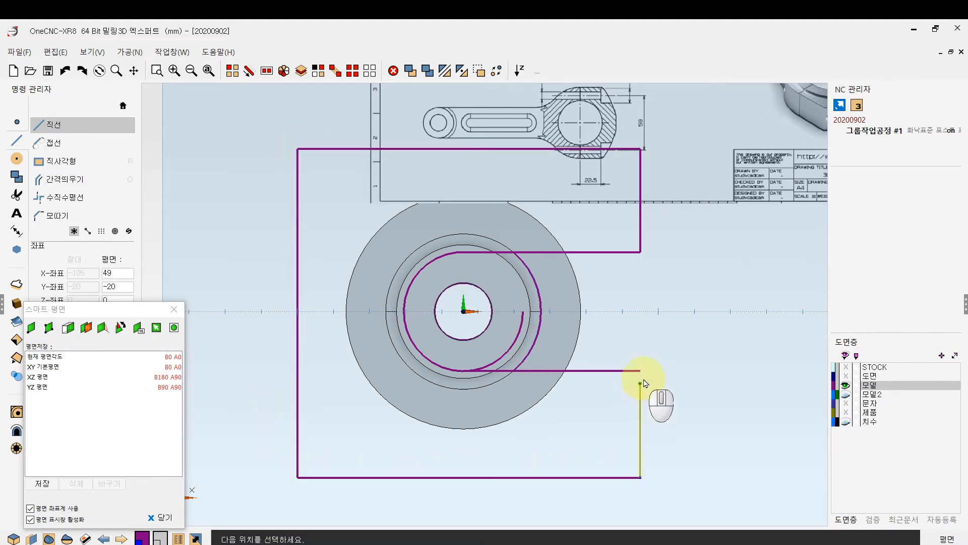
pyautogui.click(640, 371)
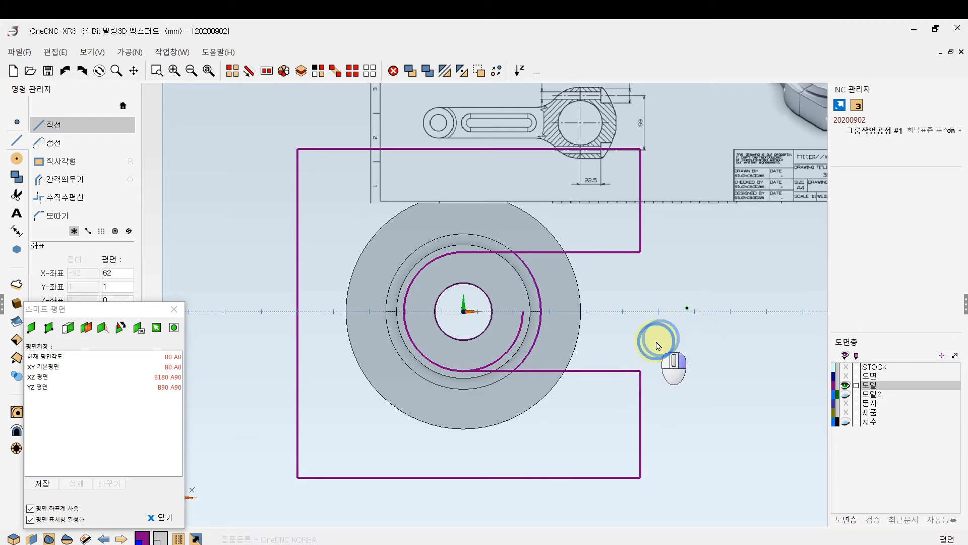
pyautogui.keyDown('ctrl'); pyautogui.click(636, 319); pyautogui.keyUp('ctrl')
pyautogui.moveTo(636, 319)
pyautogui.keyDown('ctrl'); pyautogui.mouseDown(button='middle')
pyautogui.moveTo(621, 238)
pyautogui.moveTo(588, 227)
pyautogui.moveTo(623, 228)
pyautogui.mouseUp(button='middle'); pyautogui.keyUp('ctrl')
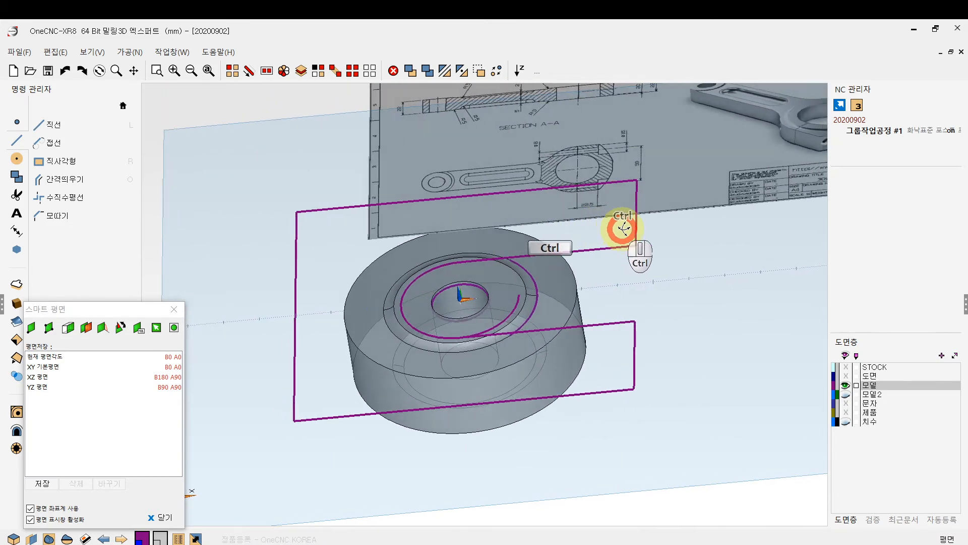
pyautogui.click(230, 77)
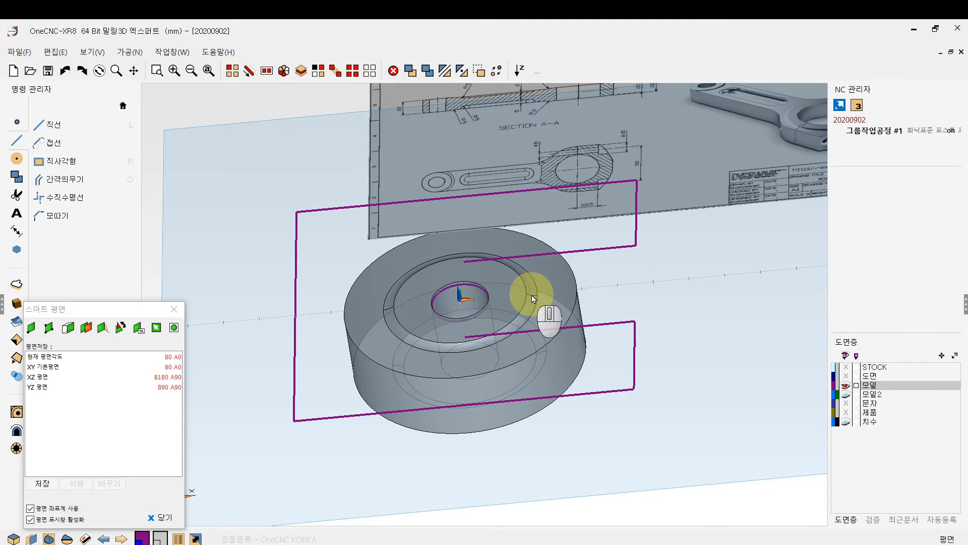
pyautogui.click(532, 288)
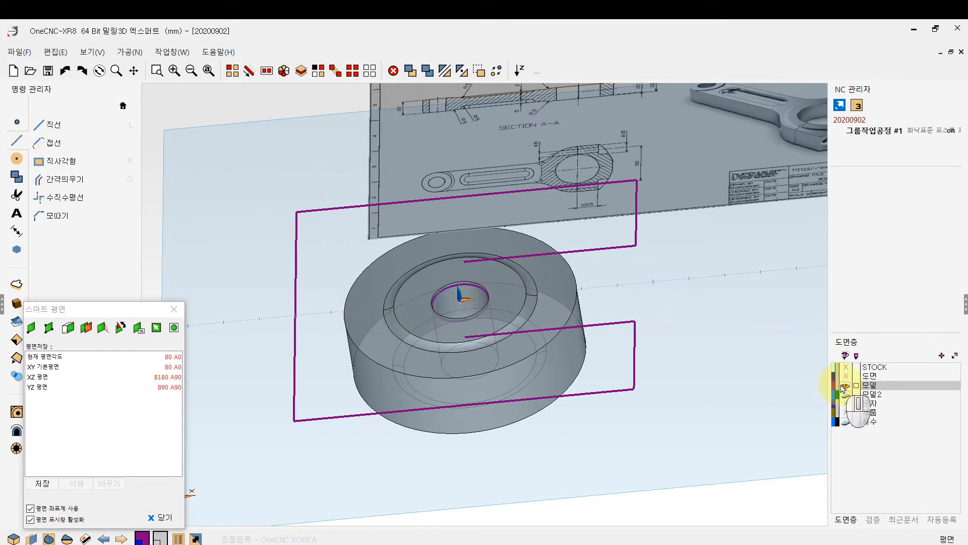
# Trim the inner arc's excess beyond its junction with the side line, using the 자르기 trim
pyautogui.click(16, 193)
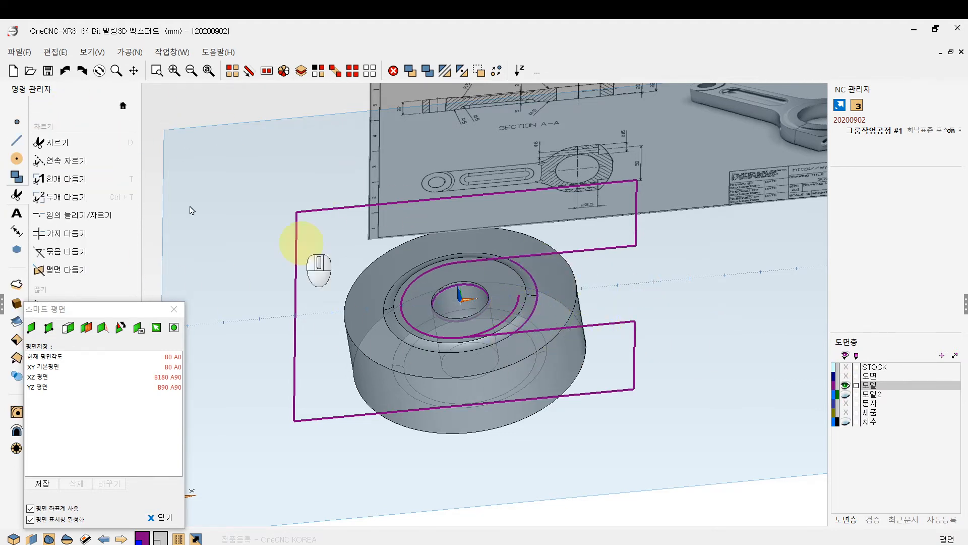
pyautogui.click(57, 142)
pyautogui.click(509, 316)
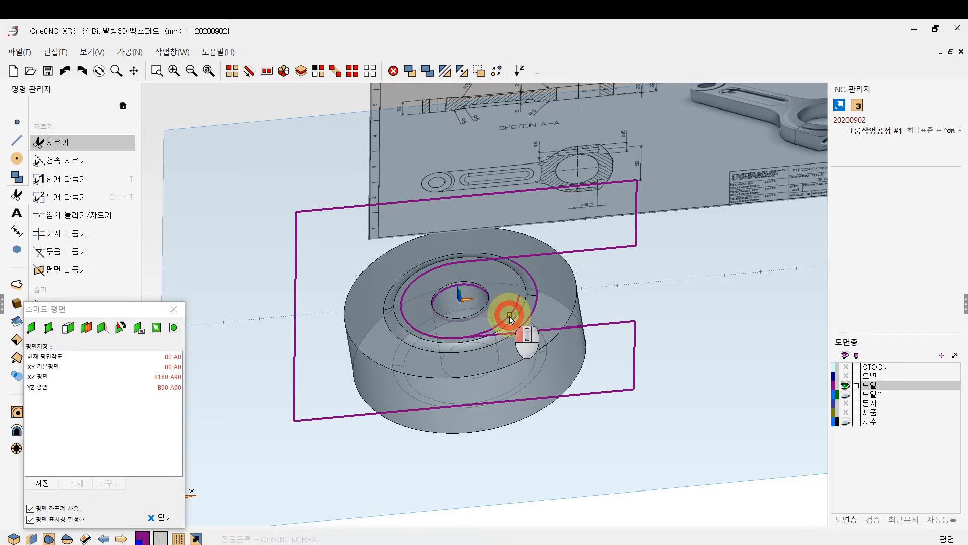
pyautogui.rightClick(640, 286)
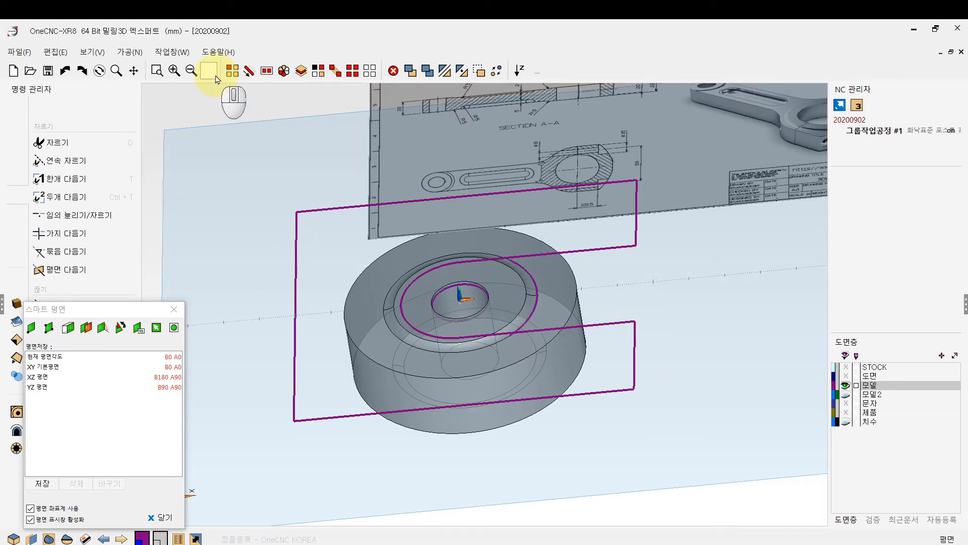
# Hide the outer arc between the two side lines and close the smart plane settings
pyautogui.click(232, 69)
pyautogui.click(534, 315)
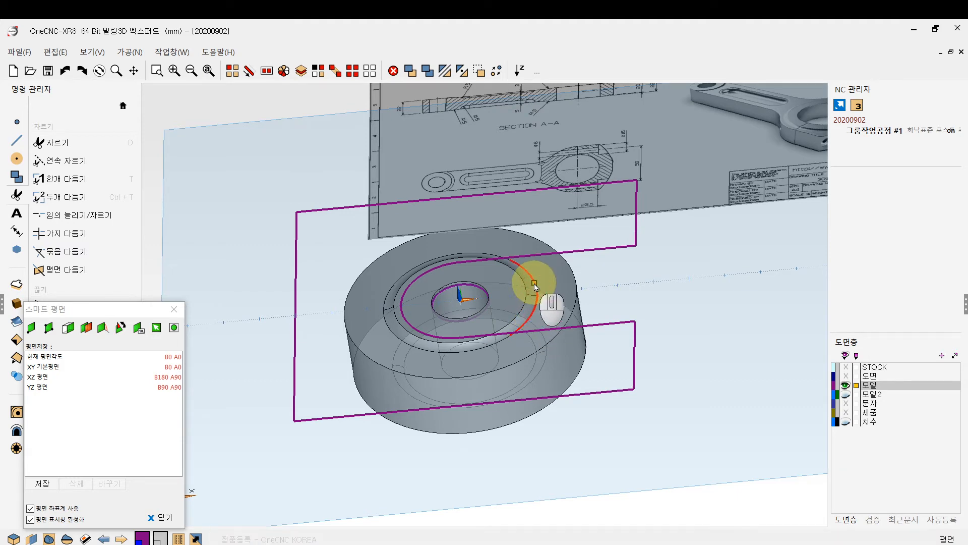
pyautogui.moveTo(552, 309)
pyautogui.keyDown('ctrl'); pyautogui.mouseDown(button='middle')
pyautogui.moveTo(623, 328)
pyautogui.moveTo(588, 302)
pyautogui.mouseUp(button='middle'); pyautogui.keyUp('ctrl')
pyautogui.keyDown('ctrl'); pyautogui.moveTo(584, 362); pyautogui.dragTo(570, 348, button='middle'); pyautogui.keyUp('ctrl')
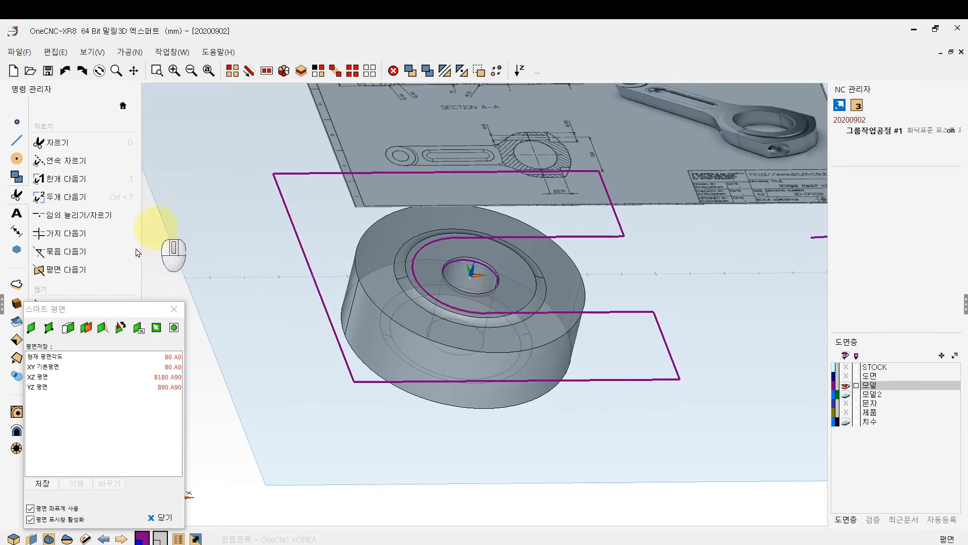
pyautogui.click(173, 309)
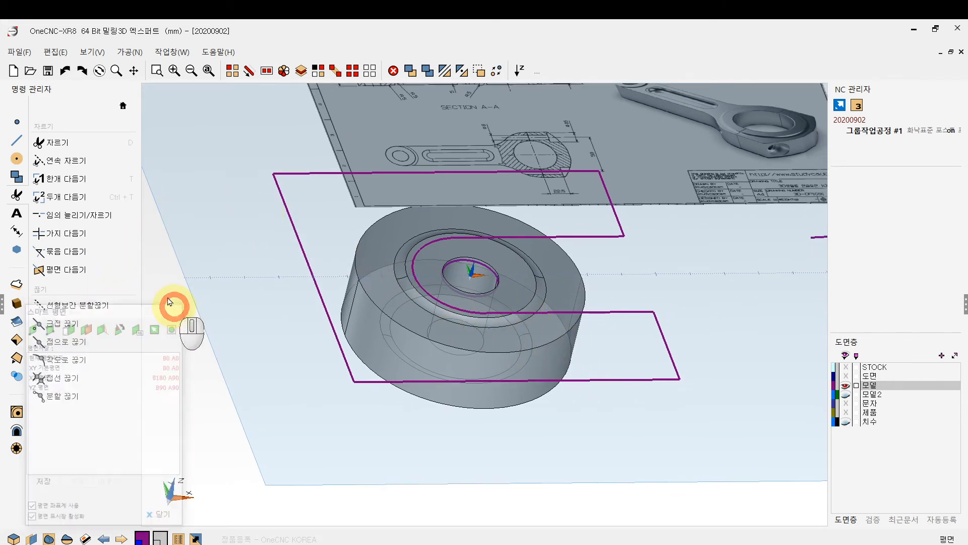
# Cut the helper solid with the closed C-shaped profile using the 자르기 solid command, about 54 mm deep
pyautogui.click(16, 287)
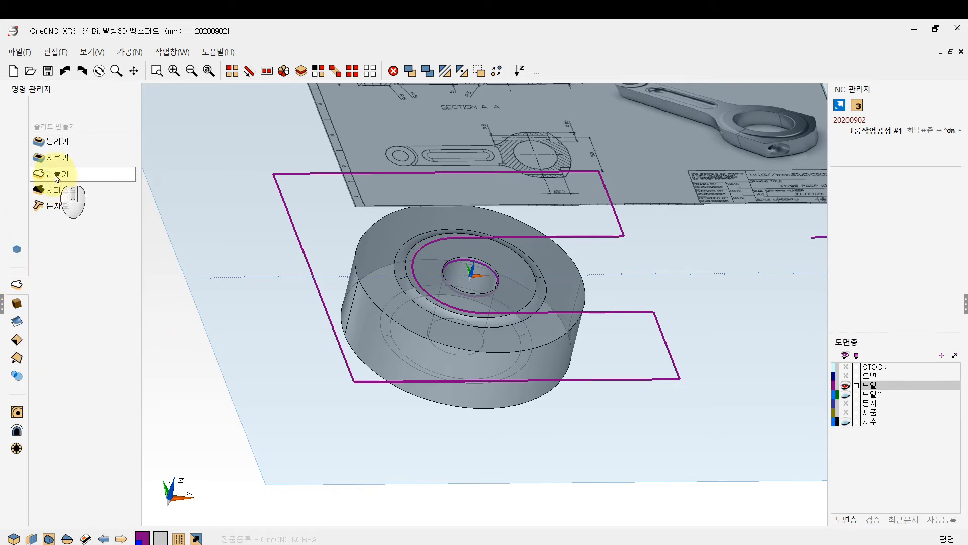
pyautogui.click(51, 157)
pyautogui.click(621, 378)
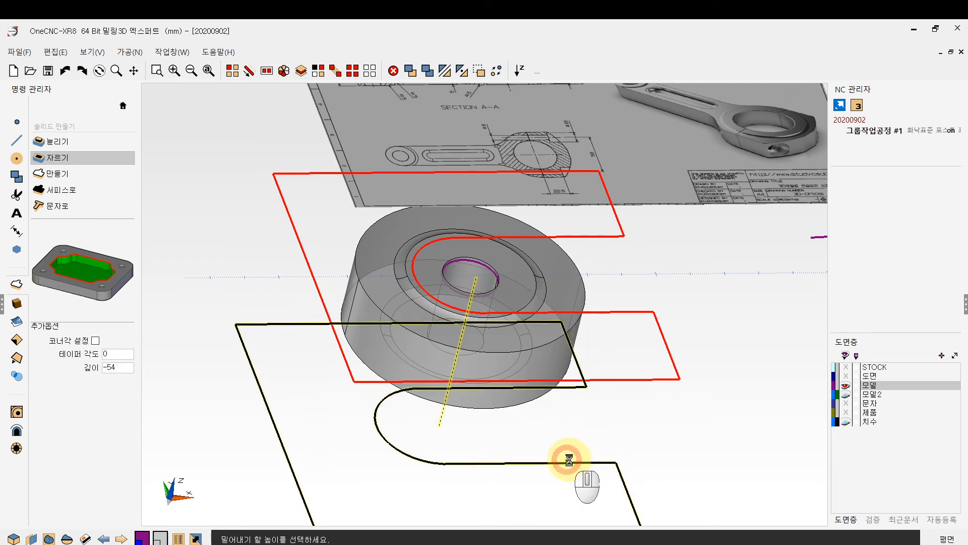
pyautogui.click(733, 410)
pyautogui.rightClick(734, 410)
pyautogui.keyDown('ctrl'); pyautogui.moveTo(690, 337); pyautogui.dragTo(666, 351); pyautogui.keyUp('ctrl')
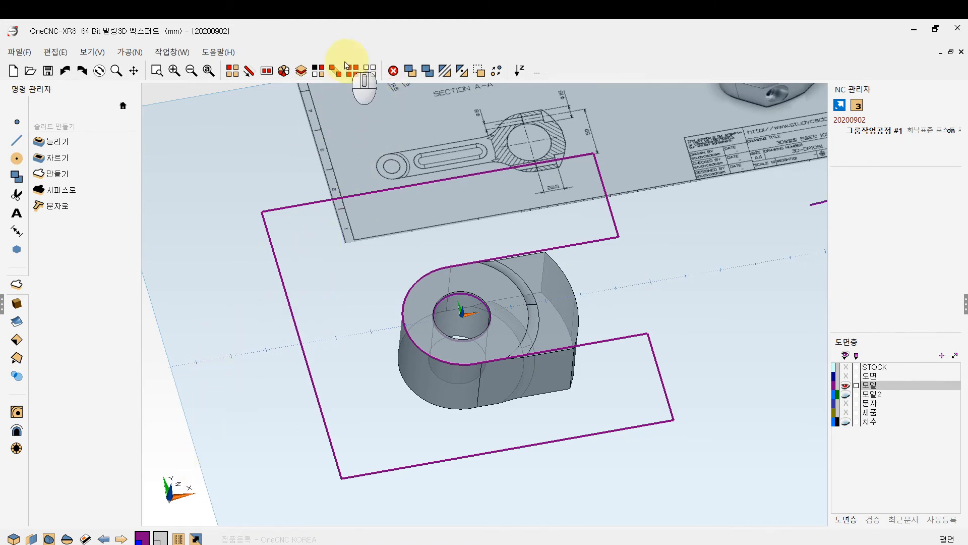
# Select all purple curves by colour and delete them, leaving the trimmed helper solid
pyautogui.click(315, 71)
pyautogui.click(471, 224)
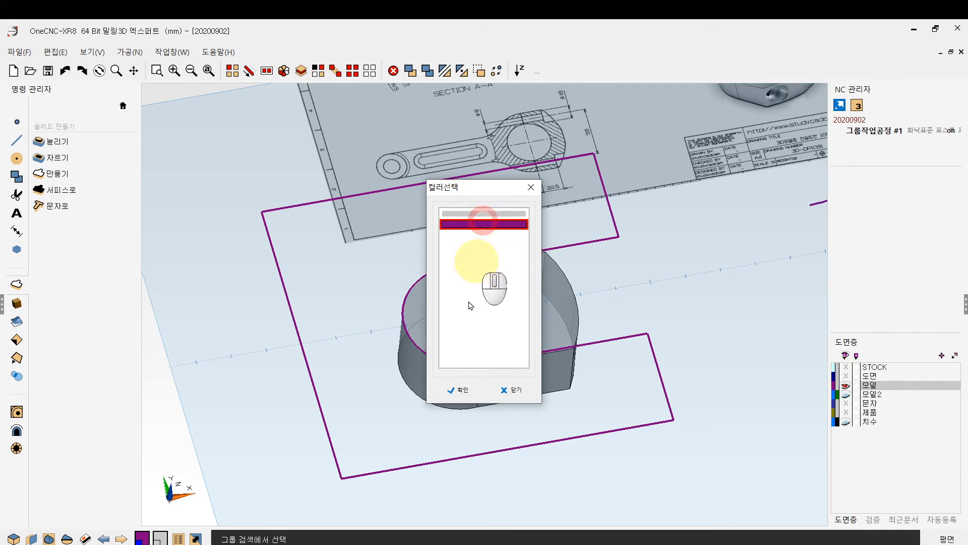
pyautogui.click(459, 391)
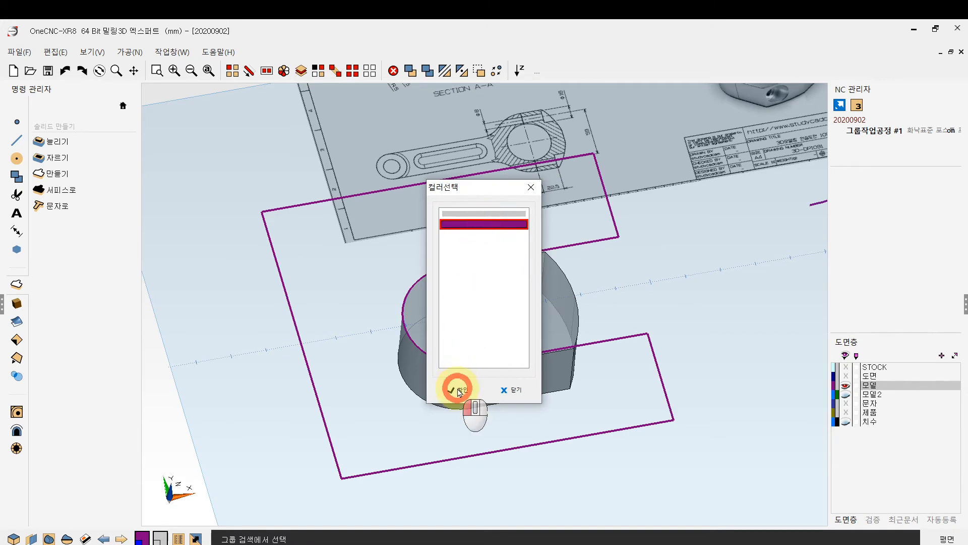
pyautogui.click(393, 72)
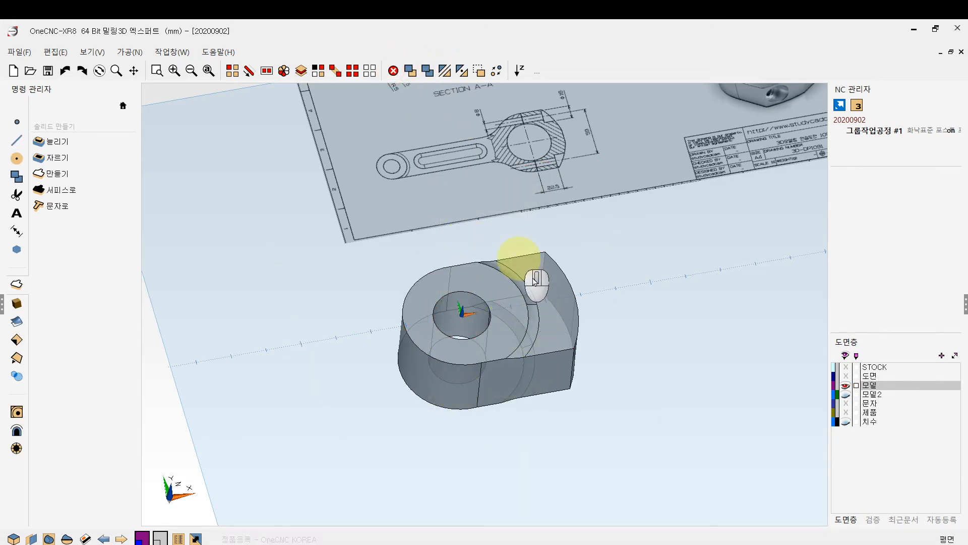
pyautogui.click(595, 317)
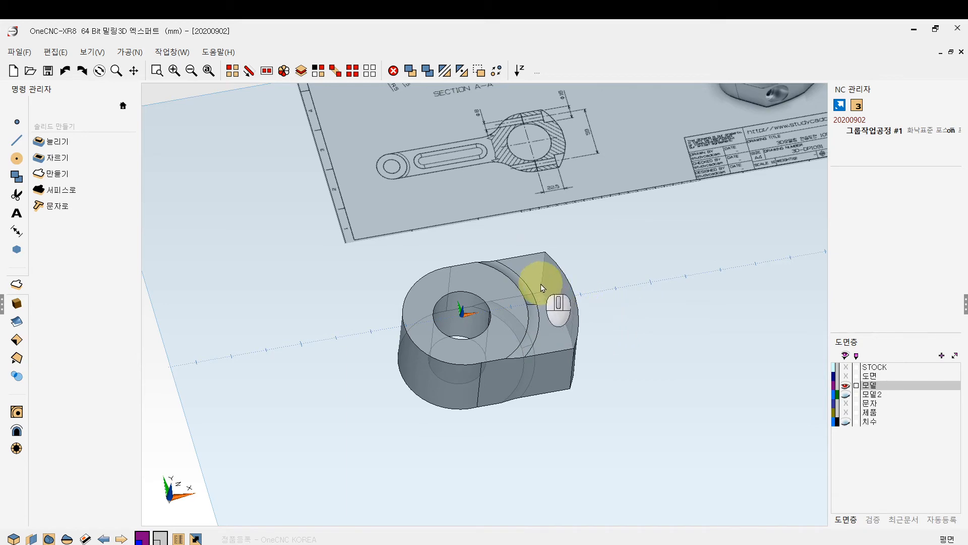
# Compare the helper solid with the rod in top view by showing layer 모델2, and hide that layer again
pyautogui.rightClick(324, 346)
pyautogui.click(330, 348)
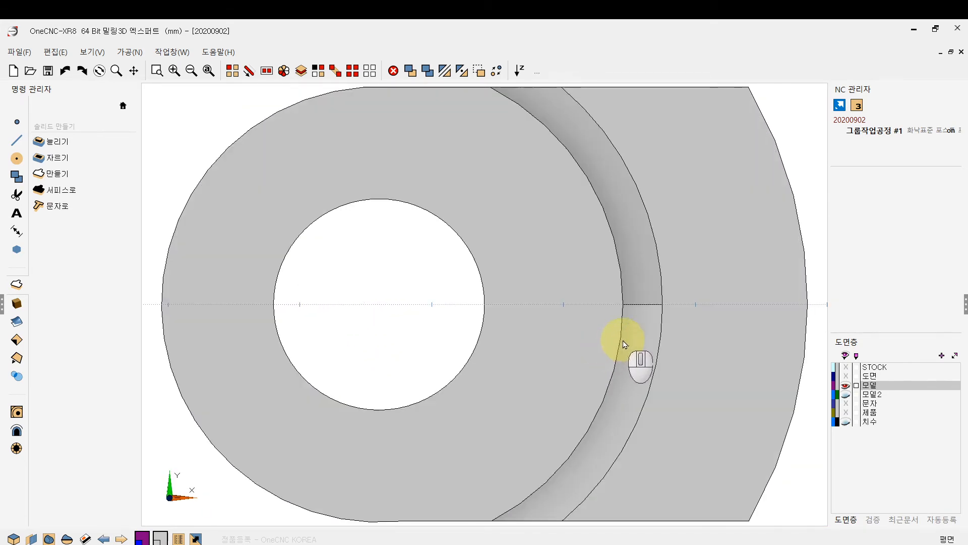
pyautogui.keyDown('ctrl'); pyautogui.moveTo(624, 341); pyautogui.dragTo(478, 337, button='right'); pyautogui.keyUp('ctrl')
pyautogui.keyDown('ctrl'); pyautogui.scroll(-1, 473, 346); pyautogui.keyUp('ctrl')
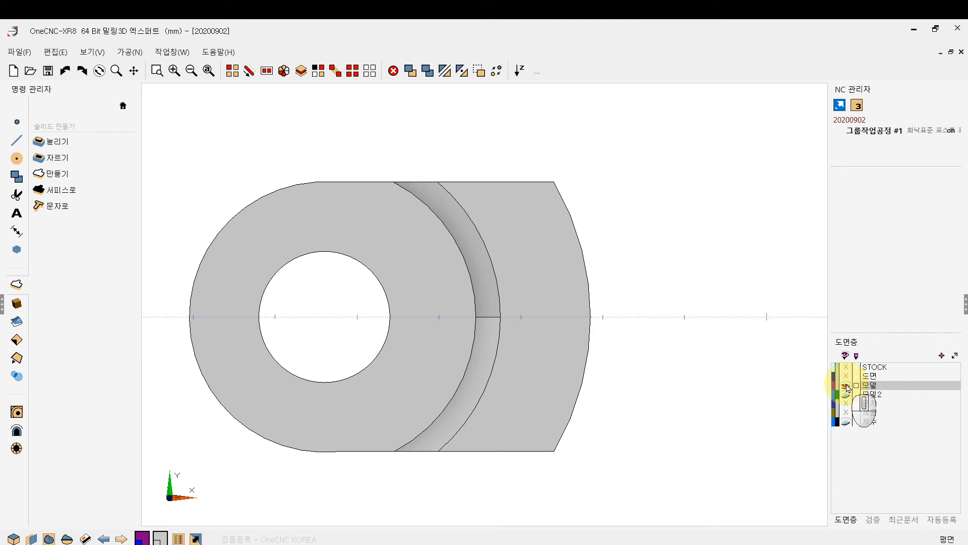
pyautogui.click(848, 396)
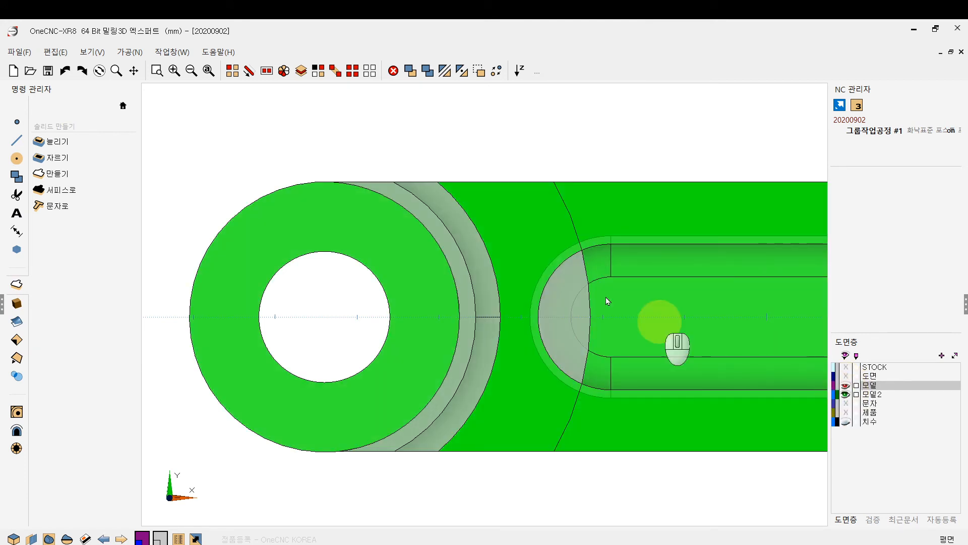
pyautogui.click(846, 394)
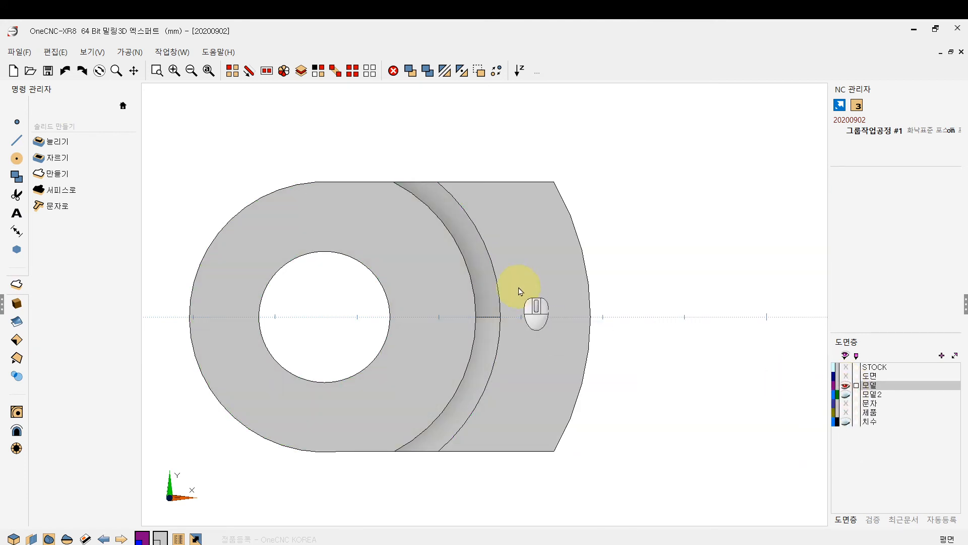
pyautogui.click(15, 140)
pyautogui.click(496, 153)
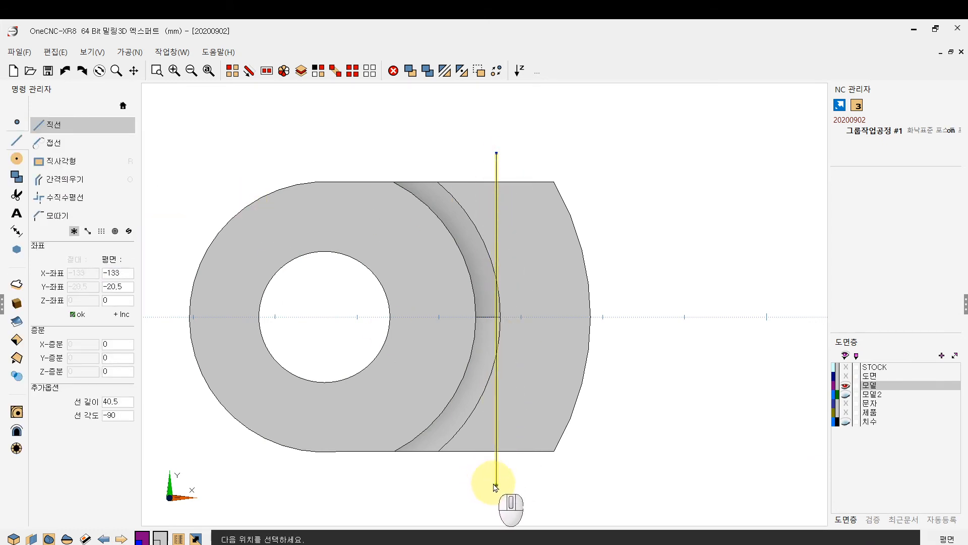
pyautogui.press('Escape')
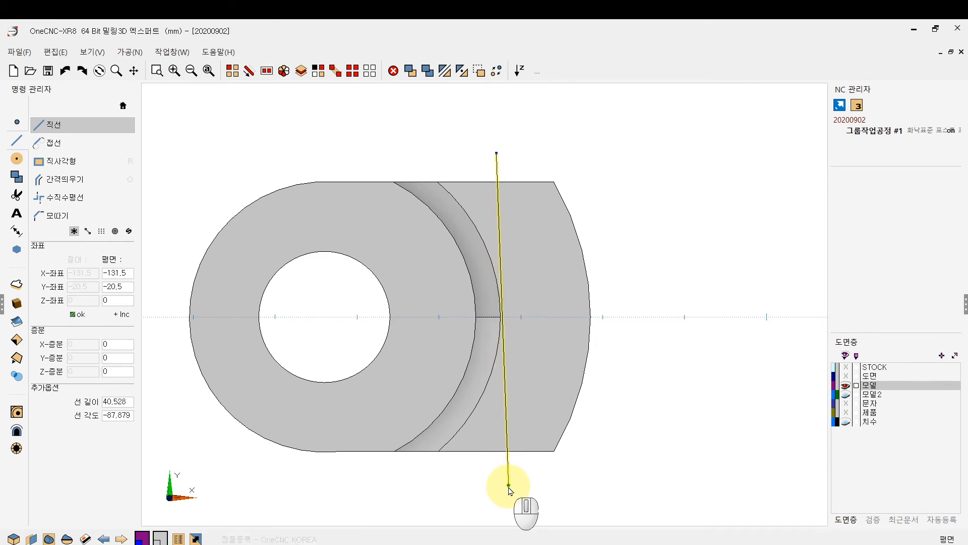
# Draw a closed rectangle of lines, 10 mm wide and 39 mm tall, enclosing the curved outer end of the helper solid
pyautogui.click(70, 125)
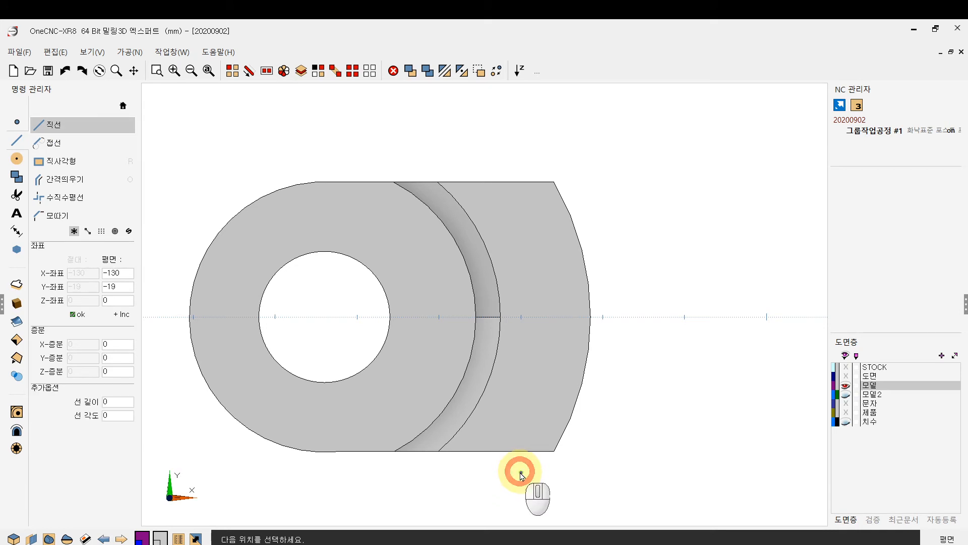
pyautogui.click(522, 152)
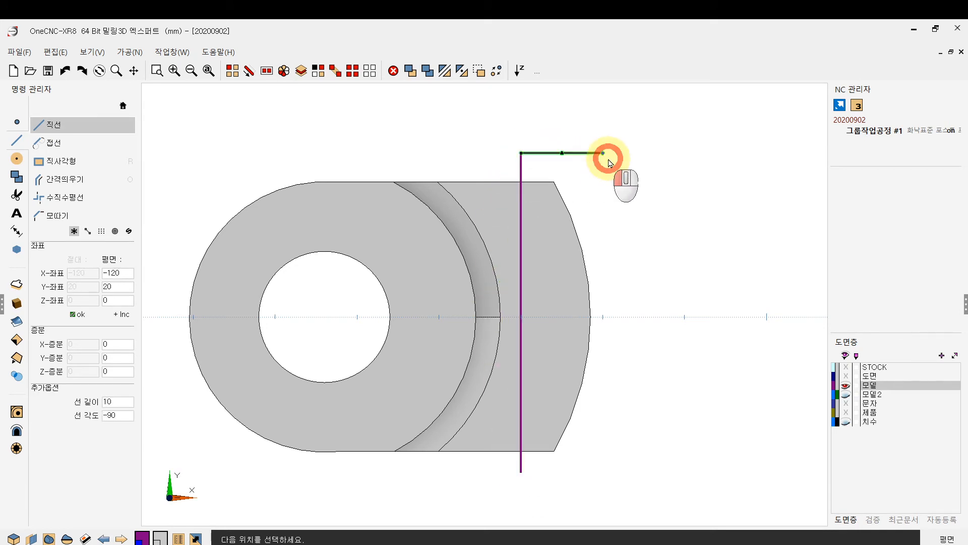
pyautogui.click(609, 160)
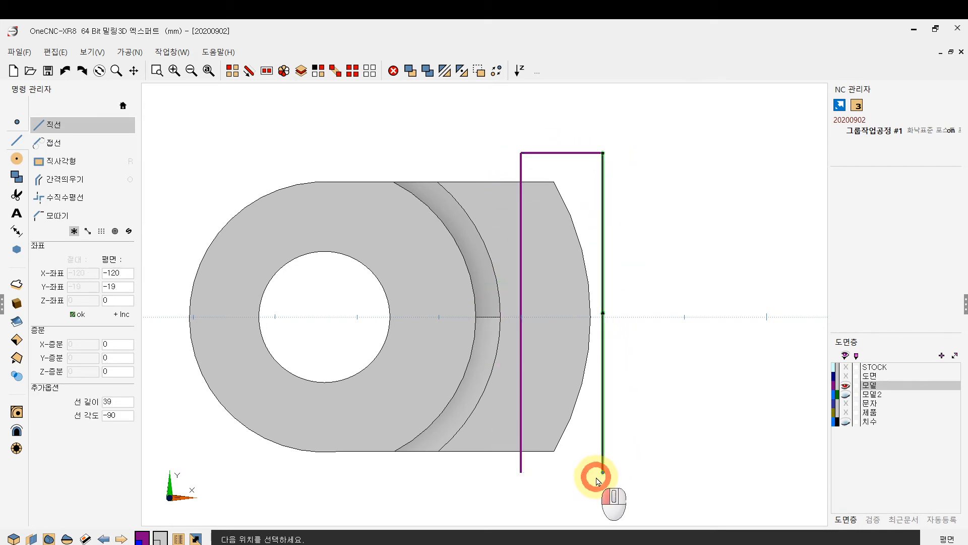
pyautogui.click(603, 472)
pyautogui.click(521, 472)
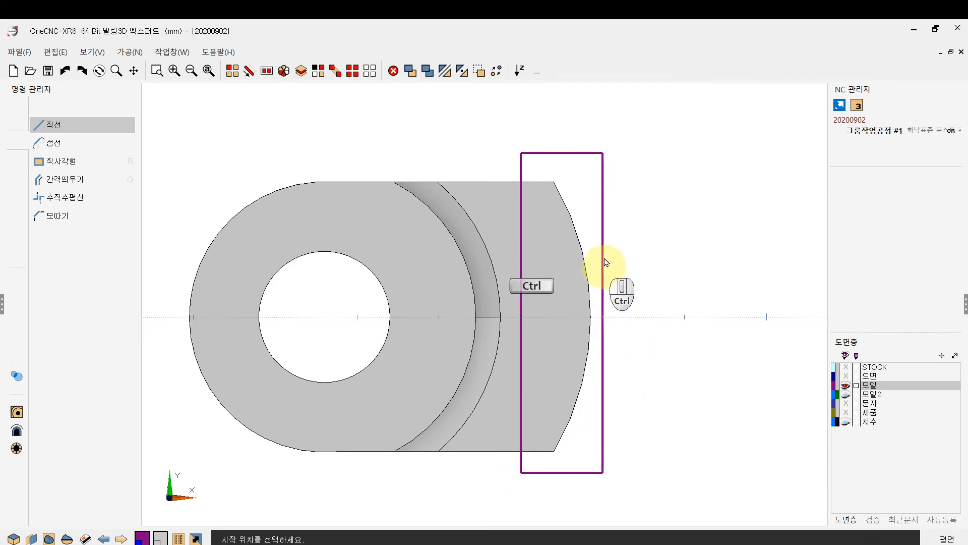
pyautogui.keyDown('ctrl'); pyautogui.rightClick(612, 192); pyautogui.keyUp('ctrl')
# Cut the curved outer end off the helper solid with the rectangle, using the 자르기 solid command through its full depth
pyautogui.keyDown('ctrl'); pyautogui.moveTo(608, 262); pyautogui.dragTo(608, 162); pyautogui.keyUp('ctrl')
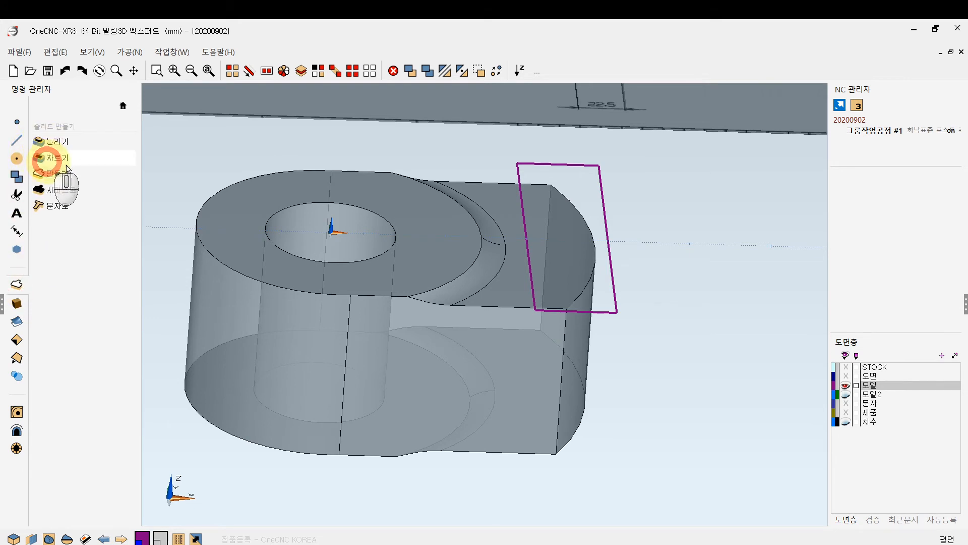
pyautogui.click(46, 158)
pyautogui.click(606, 311)
pyautogui.click(598, 478)
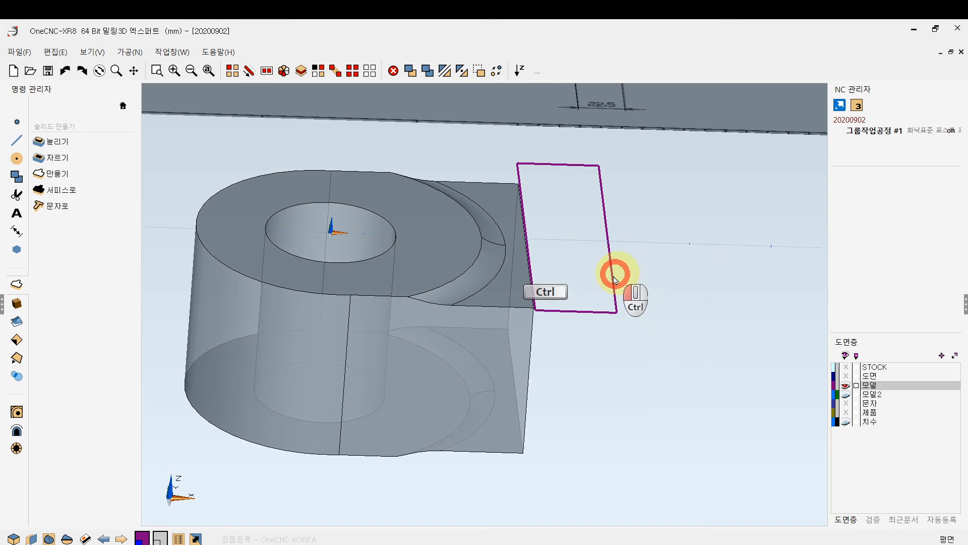
# Select and delete the purple rectangle lines, and show the hidden arc on layer 모델 again
pyautogui.keyDown('ctrl'); pyautogui.moveTo(616, 280); pyautogui.dragTo(600, 299, button='middle'); pyautogui.keyUp('ctrl')
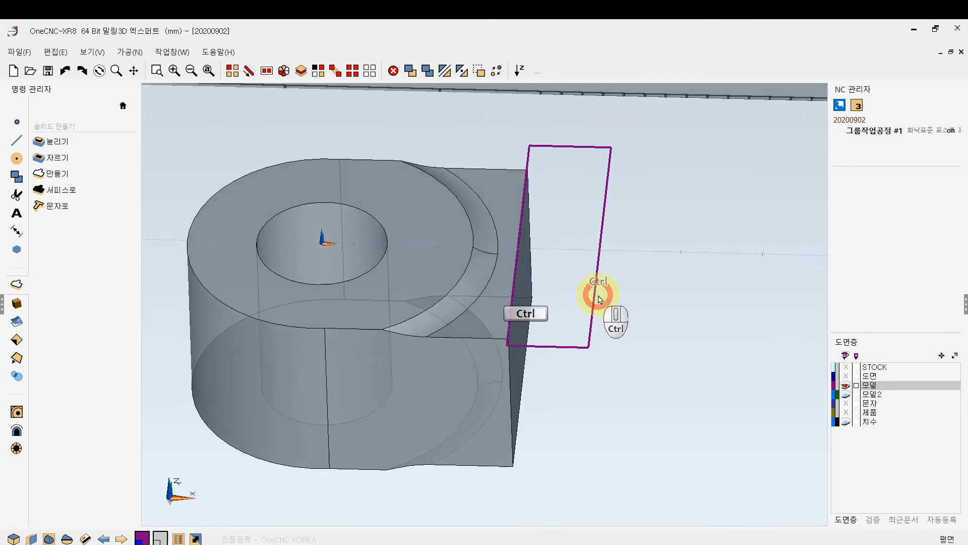
pyautogui.click(317, 70)
pyautogui.click(605, 259)
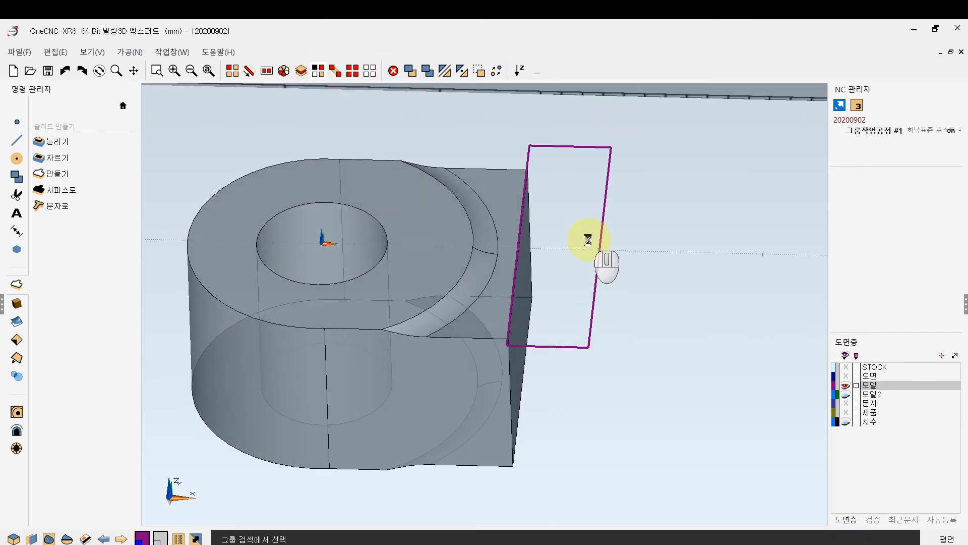
pyautogui.click(463, 388)
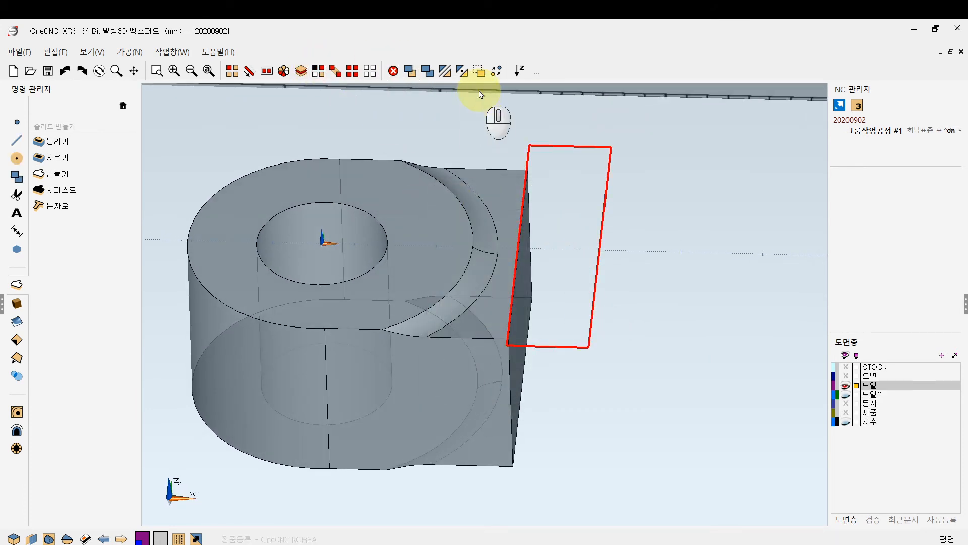
pyautogui.click(395, 71)
pyautogui.click(597, 254)
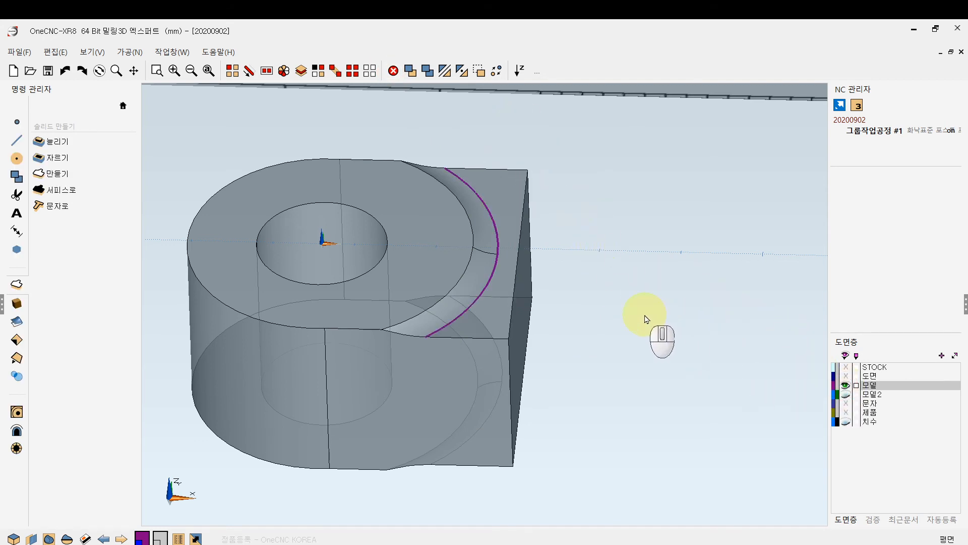
# Show layer 모델2 and examine how the helper solid's fillet transition meets the rod's small-end boss
pyautogui.click(845, 395)
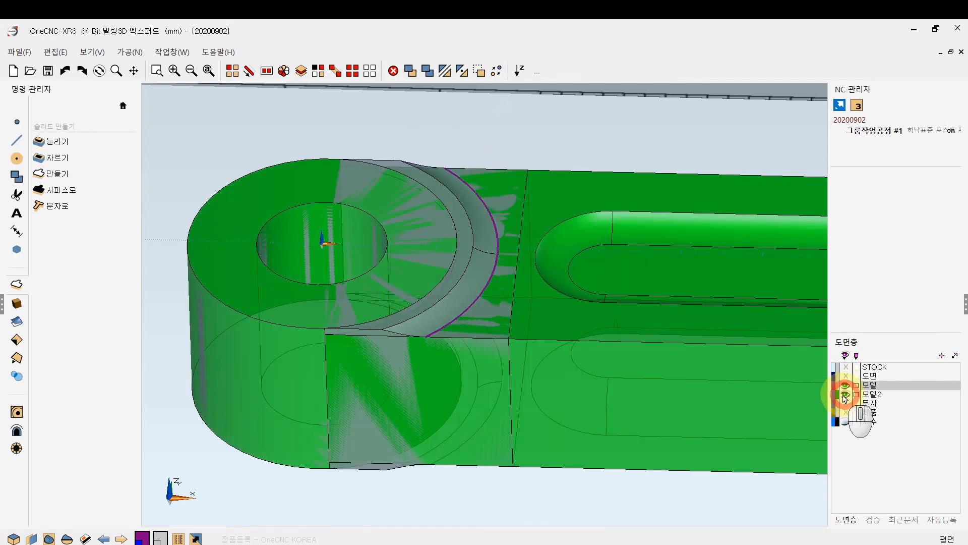
pyautogui.keyDown('ctrl'); pyautogui.scroll(-2, 550, 301); pyautogui.keyUp('ctrl')
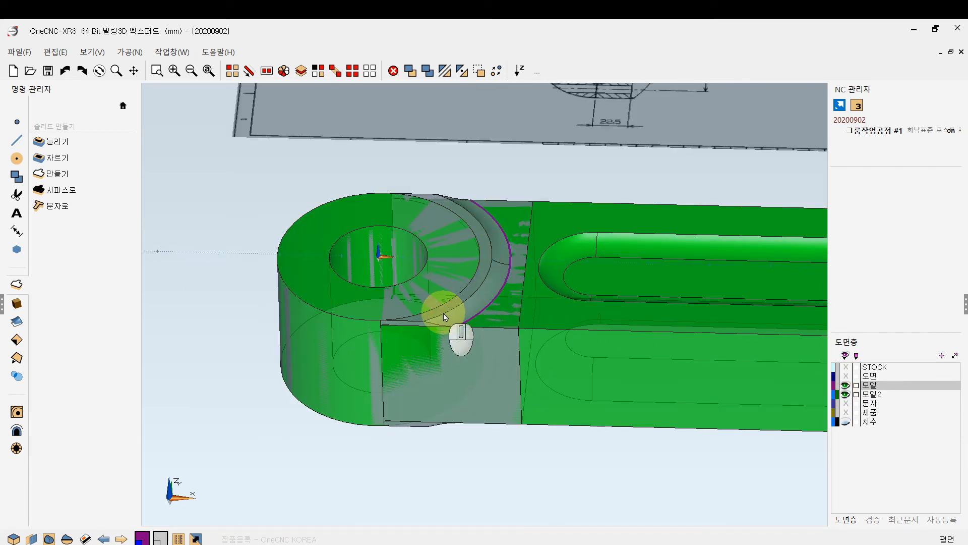
pyautogui.keyDown('ctrl'); pyautogui.moveTo(517, 275); pyautogui.dragTo(484, 268, button='right'); pyautogui.keyUp('ctrl')
pyautogui.keyDown('ctrl'); pyautogui.moveTo(471, 263); pyautogui.dragTo(475, 285); pyautogui.keyUp('ctrl')
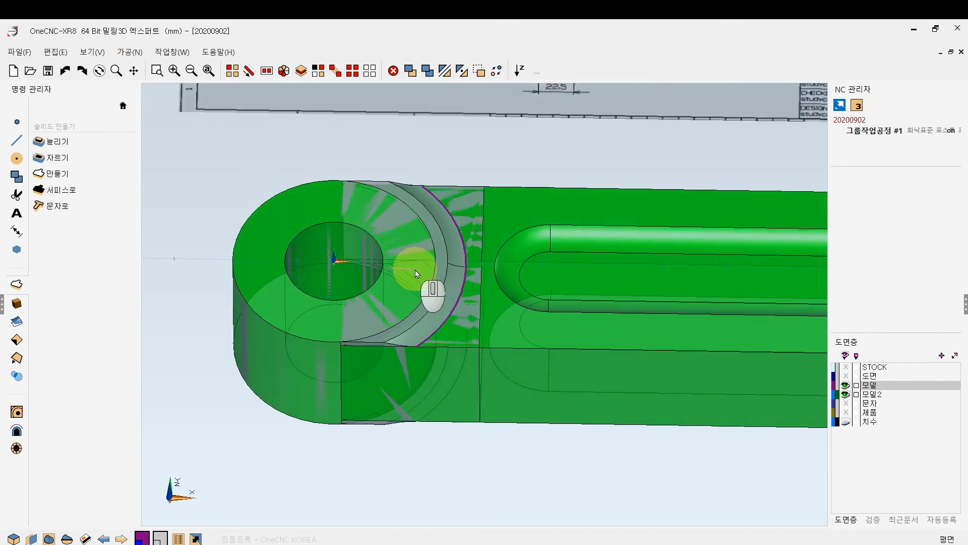
pyautogui.scroll(3, 433, 259)
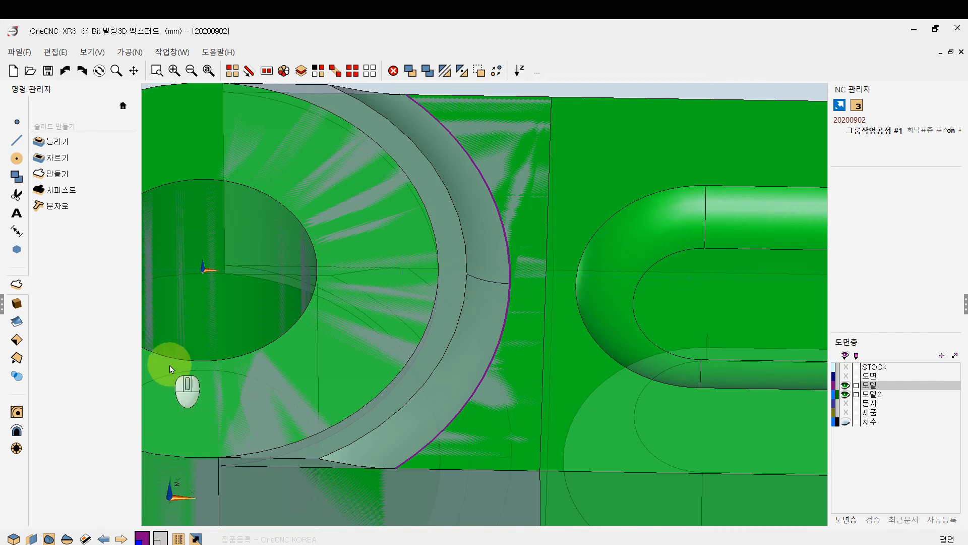
pyautogui.scroll(-2, 508, 298)
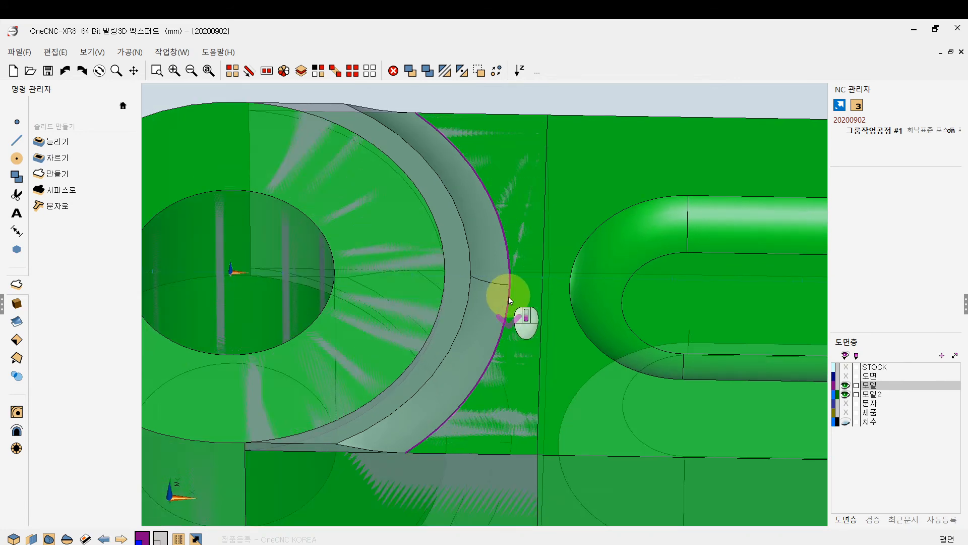
pyautogui.scroll(-1, 508, 297)
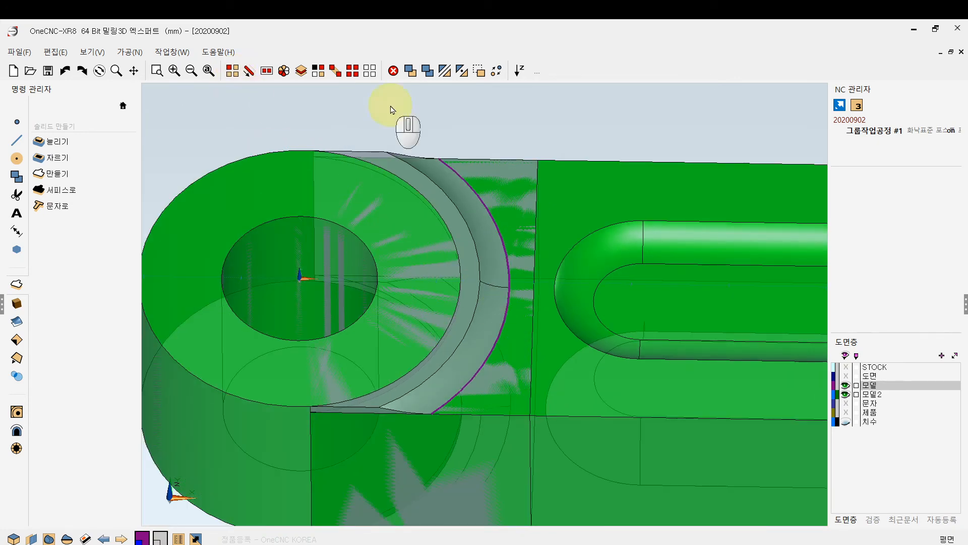
# Select the rod body and hide it, leaving only the helper solid and its arc in view
pyautogui.click(232, 70)
pyautogui.click(632, 412)
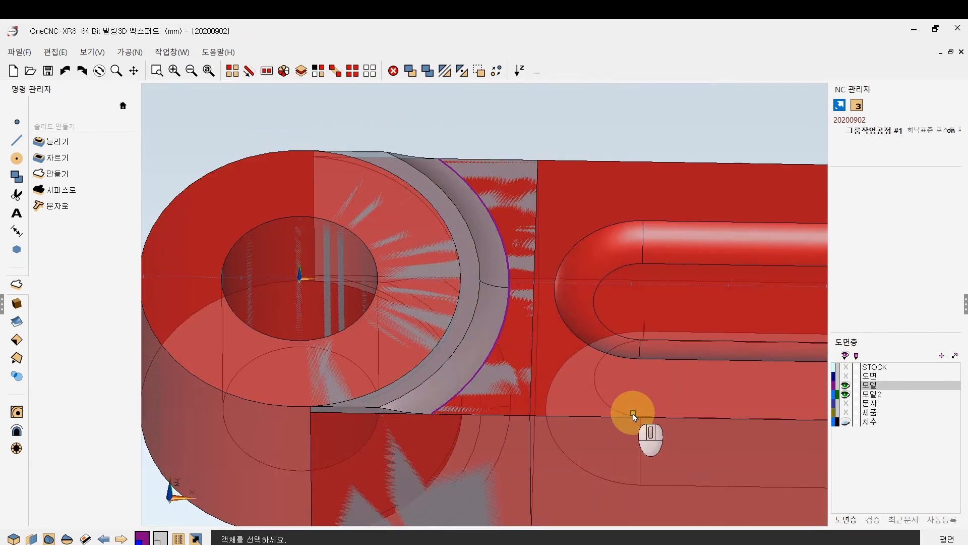
pyautogui.rightClick(631, 407)
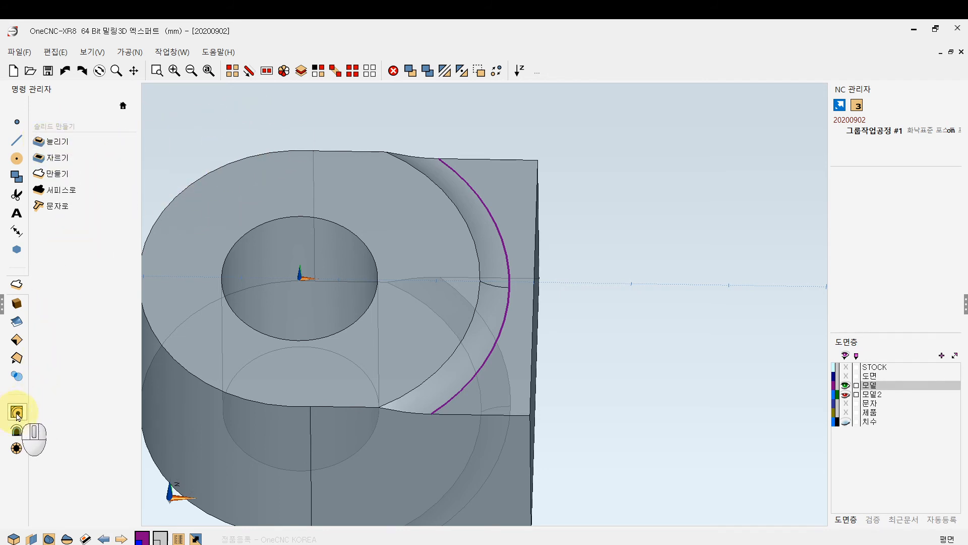
# Close the bore of the helper solid with the 구멍막기 command by selecting its circular edge
pyautogui.click(16, 376)
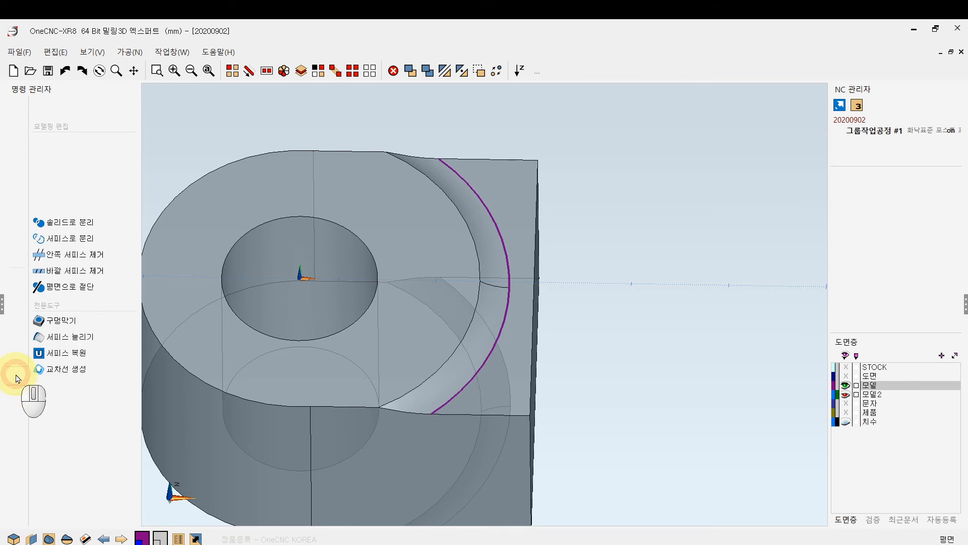
pyautogui.click(42, 327)
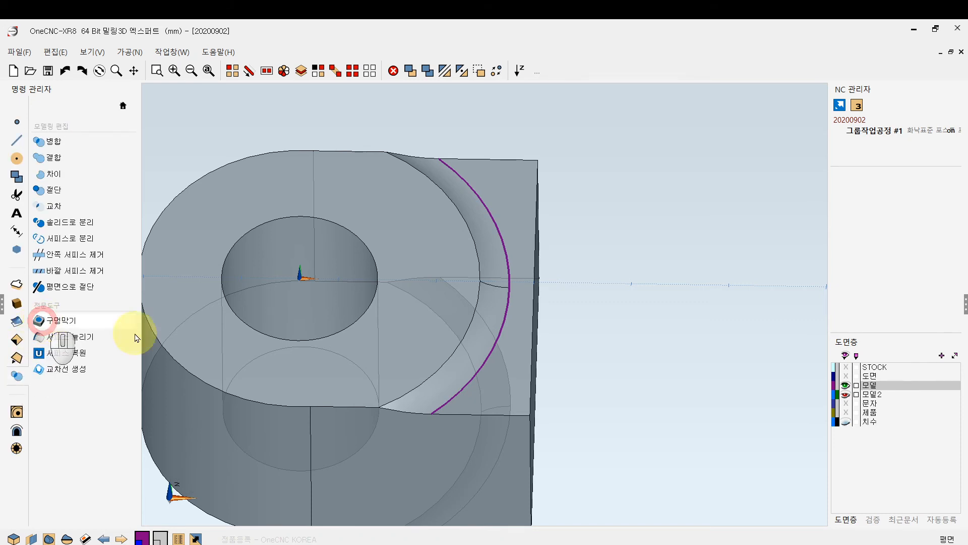
pyautogui.click(262, 229)
pyautogui.rightClick(262, 229)
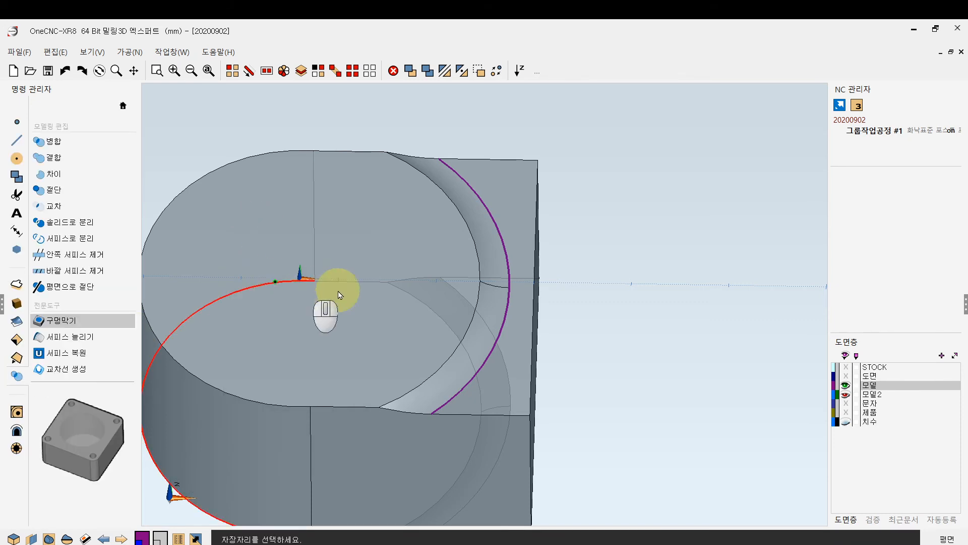
pyautogui.scroll(-3, 349, 293)
pyautogui.rightClick(614, 296)
pyautogui.press('Escape')
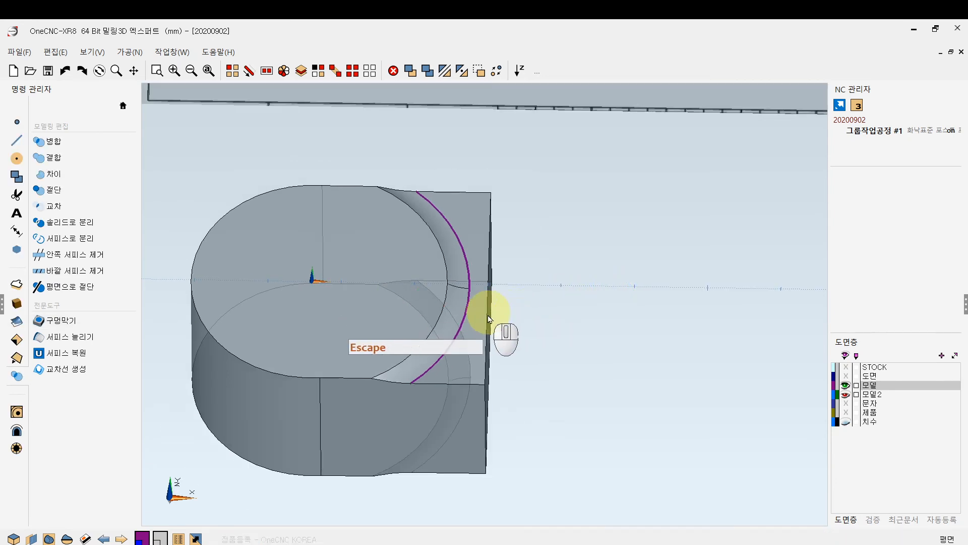
# Show the rod on layer 모델2 again, compare it with the plugged helper solid from above and at an angle, and undo the bore closing
pyautogui.keyDown('ctrl'); pyautogui.moveTo(489, 313); pyautogui.dragTo(456, 304); pyautogui.keyUp('ctrl')
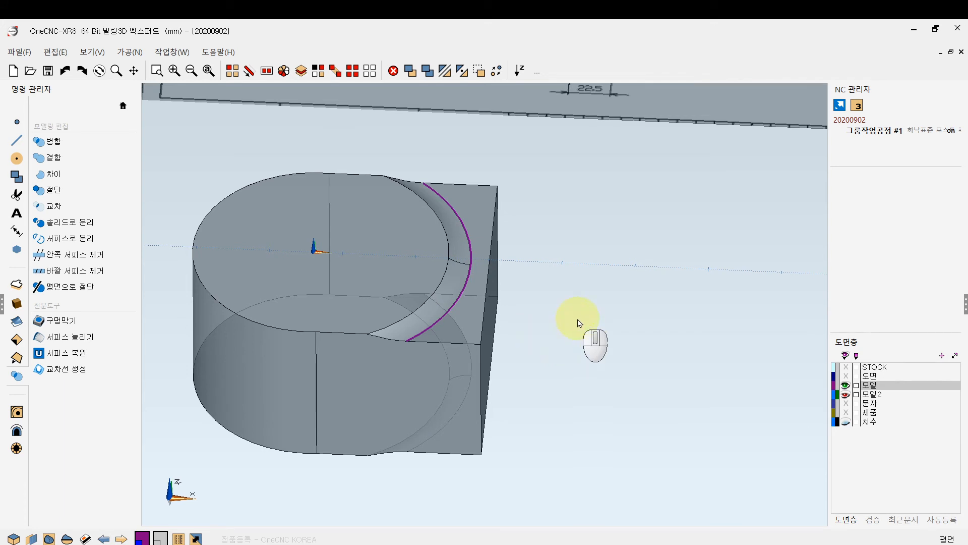
pyautogui.click(846, 394)
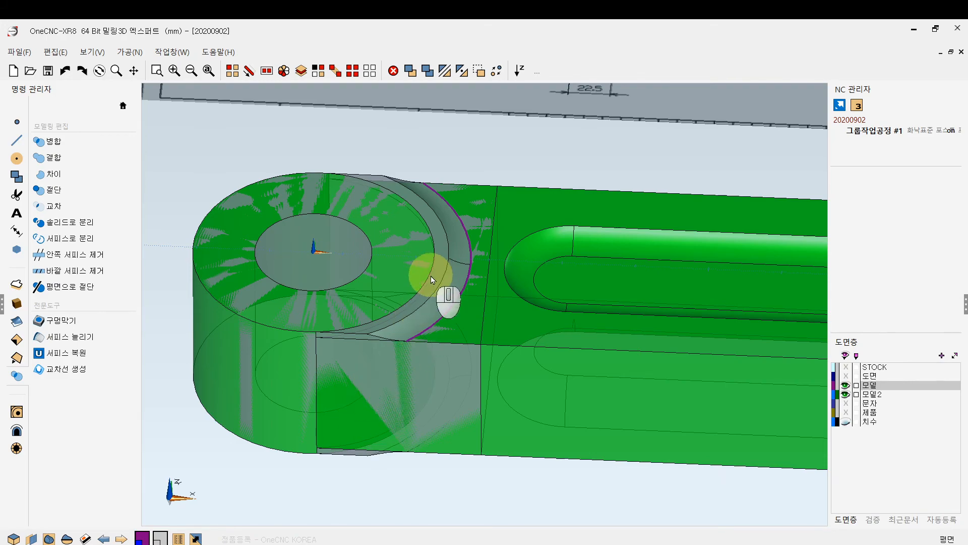
pyautogui.scroll(-2, 430, 276)
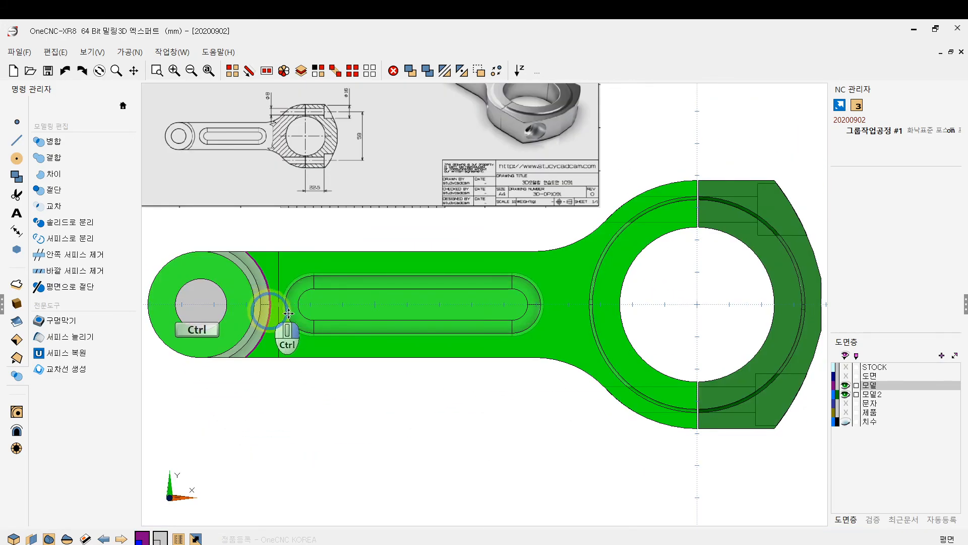
pyautogui.keyDown('ctrl'); pyautogui.moveTo(269, 309); pyautogui.dragTo(449, 307, button='middle'); pyautogui.keyUp('ctrl')
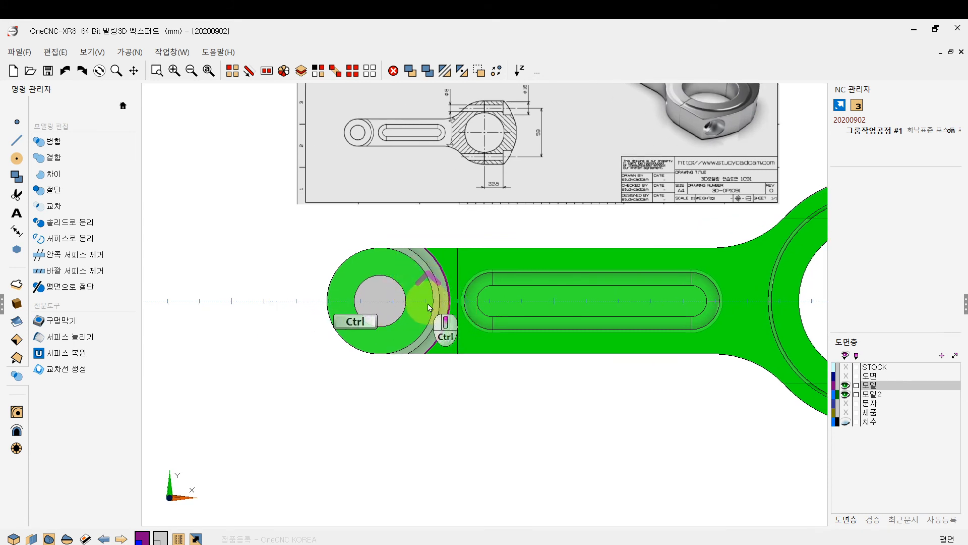
pyautogui.scroll(4, 430, 307)
pyautogui.scroll(-2, 520, 359)
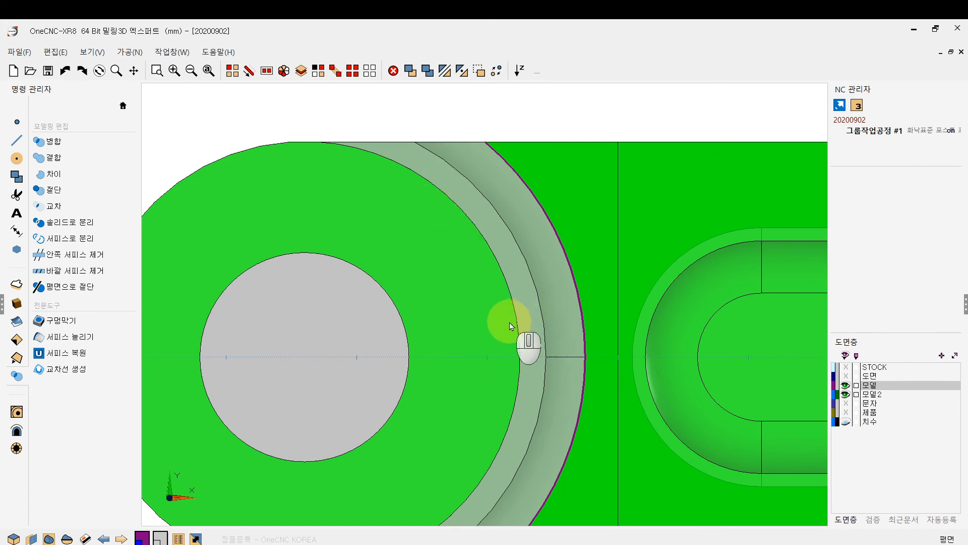
pyautogui.scroll(-4, 509, 322)
pyautogui.keyDown('ctrl'); pyautogui.moveTo(506, 339); pyautogui.dragTo(513, 296); pyautogui.keyUp('ctrl')
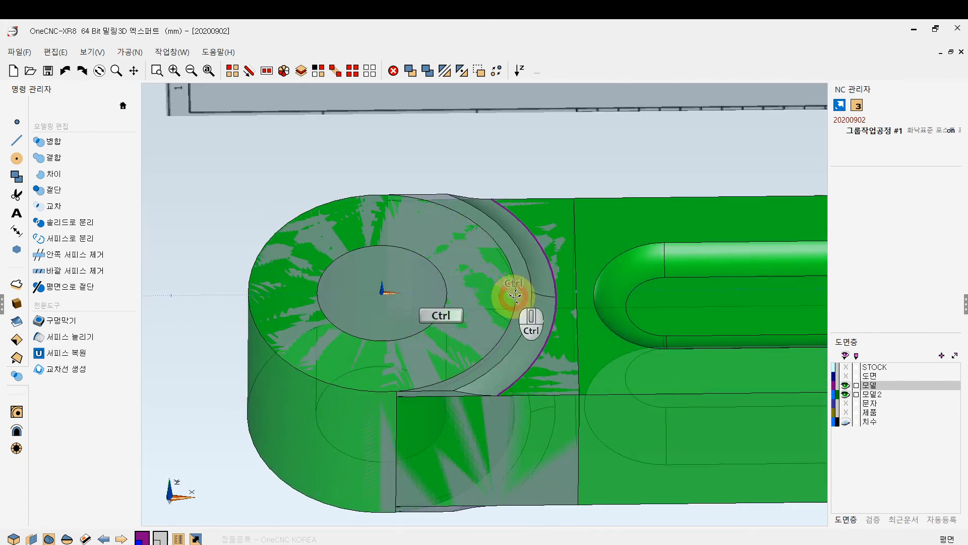
pyautogui.keyDown('ctrl'); pyautogui.moveTo(457, 294); pyautogui.dragTo(428, 284, button='right'); pyautogui.keyUp('ctrl')
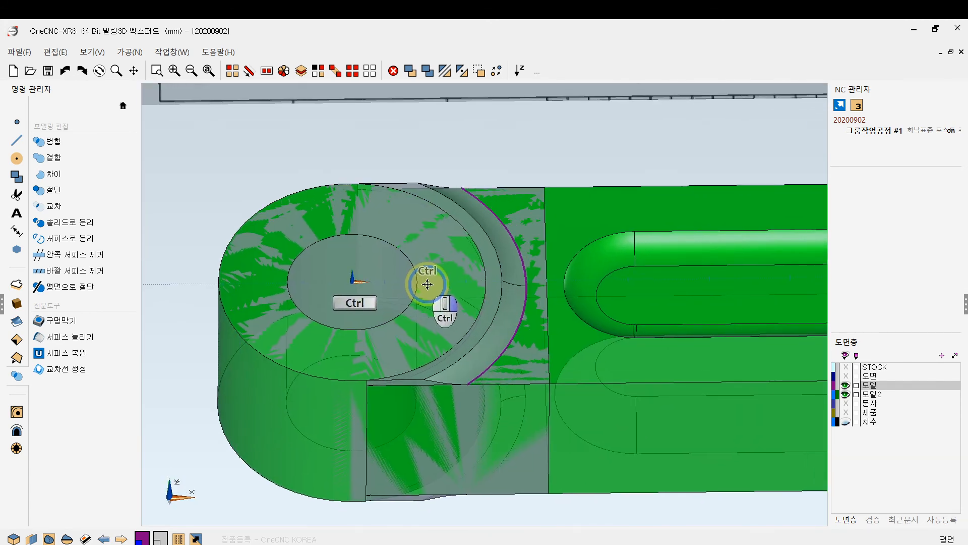
pyautogui.click(66, 71)
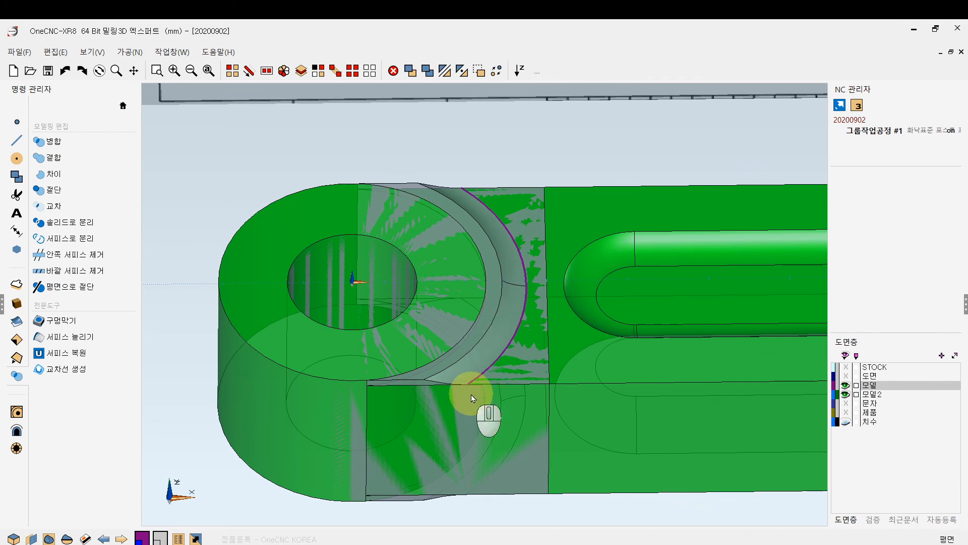
# Select the separate cap half at the rod's big end and hide it
pyautogui.scroll(-3, 545, 336)
pyautogui.keyDown('ctrl'); pyautogui.moveTo(522, 327); pyautogui.dragTo(265, 318, button='middle'); pyautogui.keyUp('ctrl')
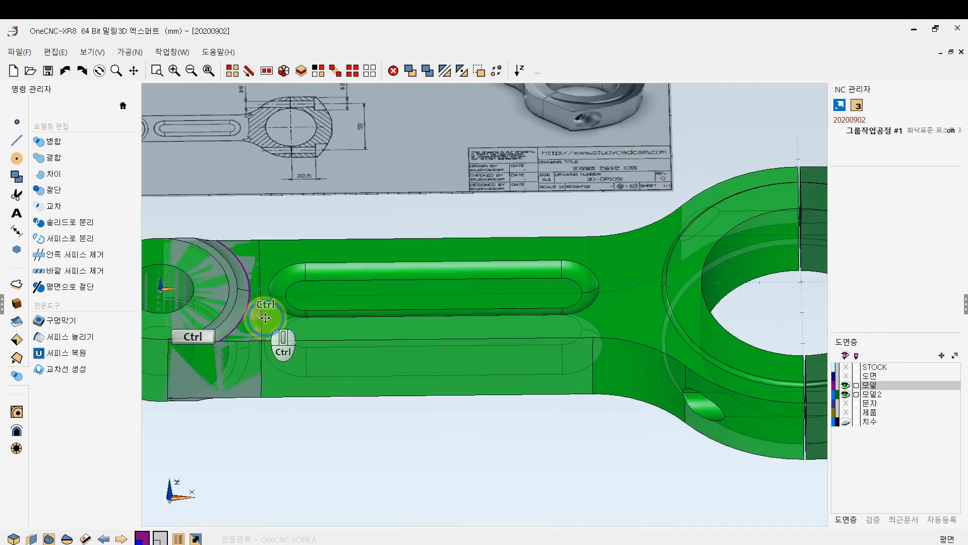
pyautogui.keyDown('ctrl'); pyautogui.moveTo(518, 318); pyautogui.dragTo(422, 302, button='middle'); pyautogui.keyUp('ctrl')
pyautogui.click(234, 72)
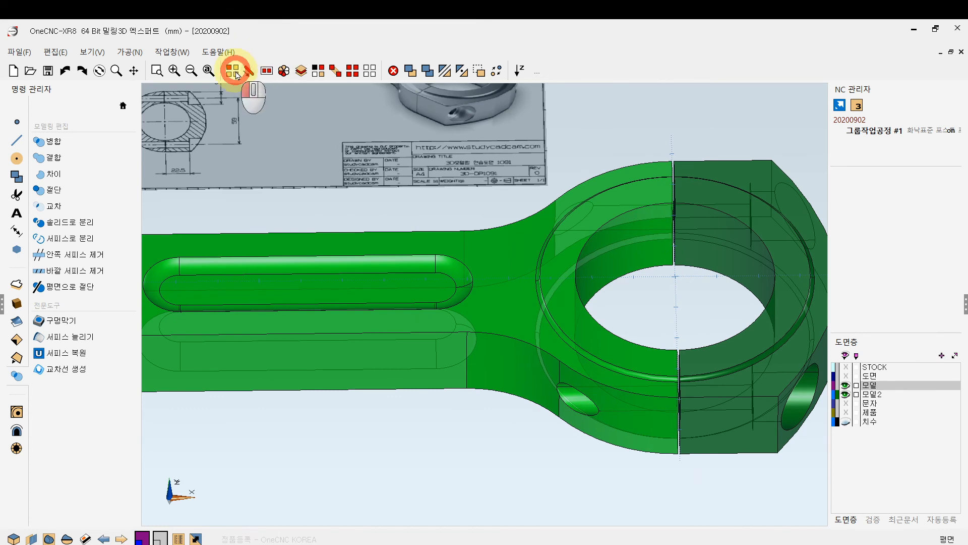
pyautogui.click(781, 215)
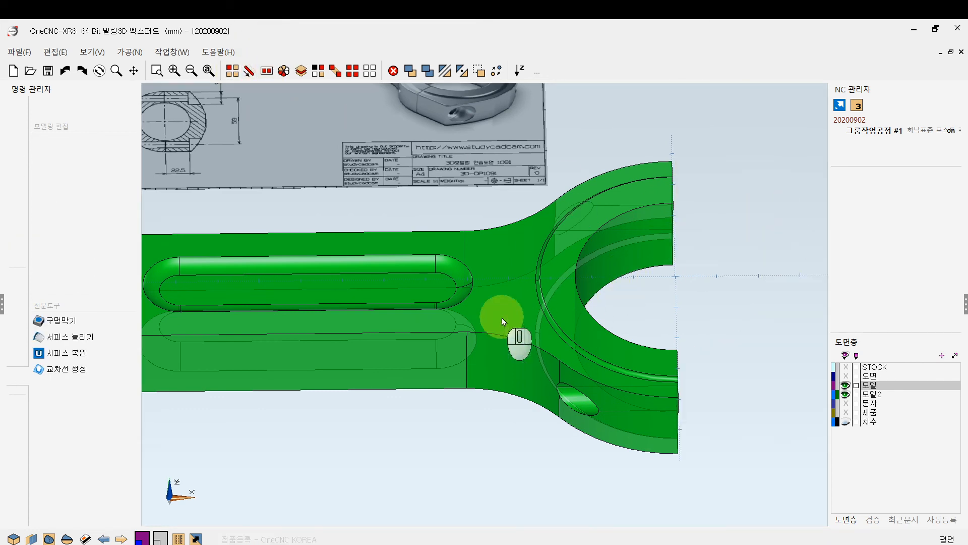
pyautogui.keyDown('ctrl'); pyautogui.moveTo(455, 322); pyautogui.dragTo(865, 342, button='middle'); pyautogui.keyUp('ctrl')
pyautogui.keyDown('ctrl'); pyautogui.moveTo(448, 285); pyautogui.dragTo(463, 307); pyautogui.keyUp('ctrl')
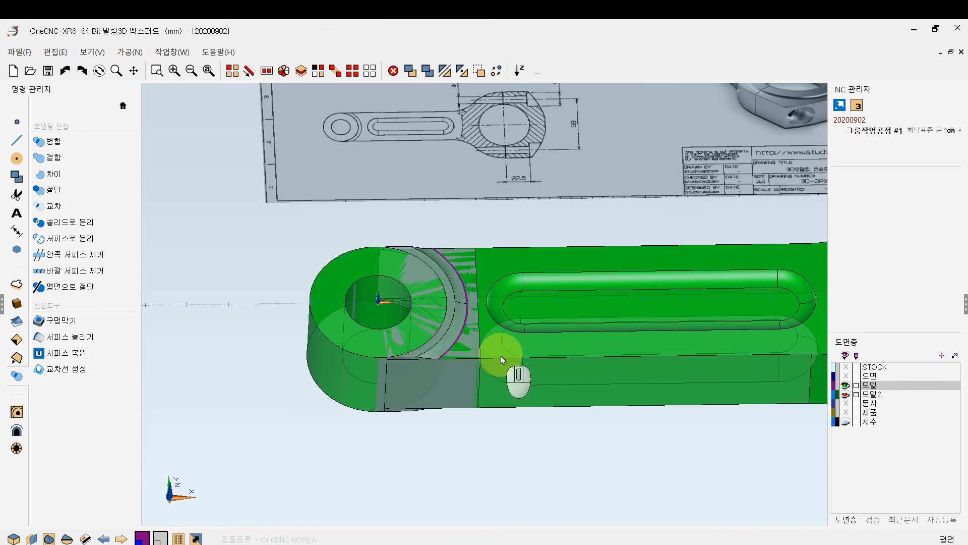
pyautogui.moveTo(505, 376)
pyautogui.keyDown('ctrl'); pyautogui.mouseDown()
pyautogui.moveTo(501, 233)
pyautogui.moveTo(492, 378)
pyautogui.mouseUp(); pyautogui.keyUp('ctrl')
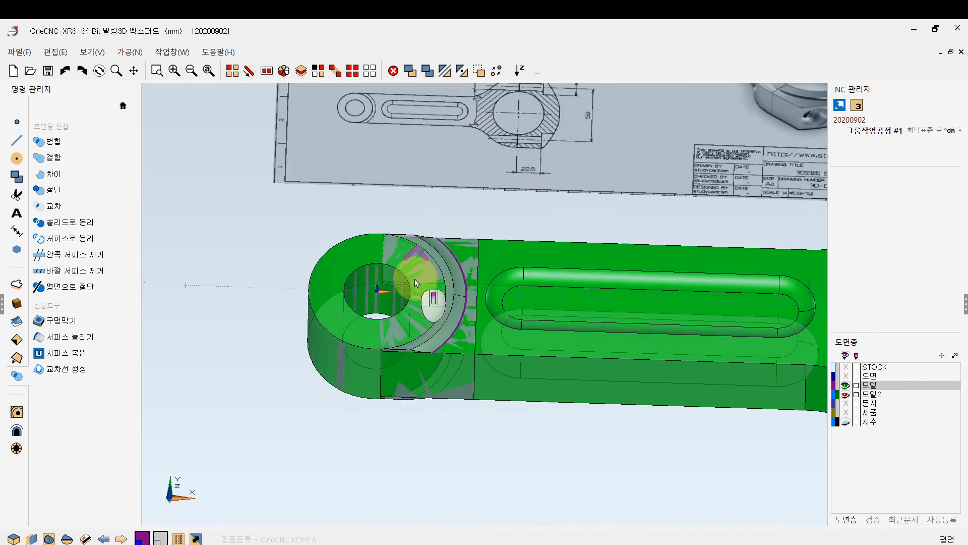
pyautogui.scroll(3, 411, 279)
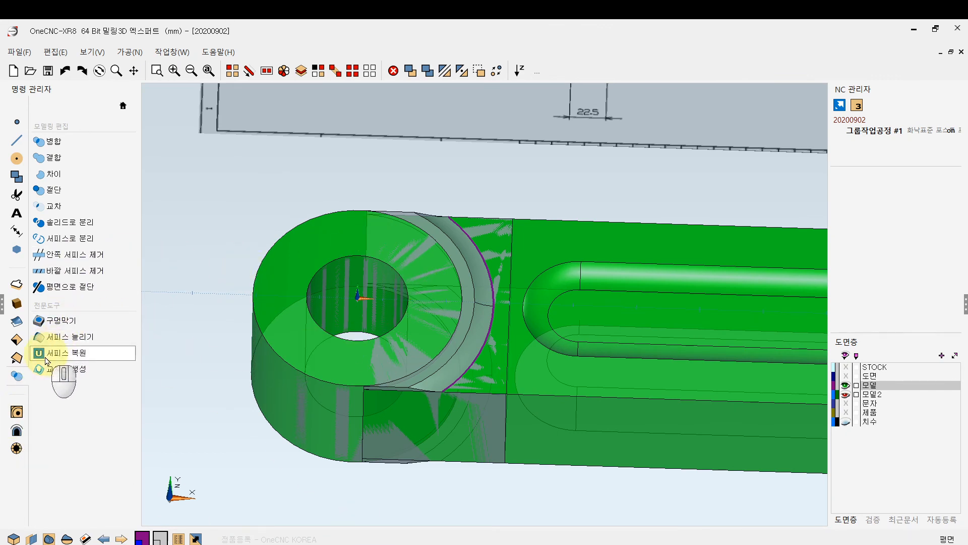
pyautogui.click(56, 160)
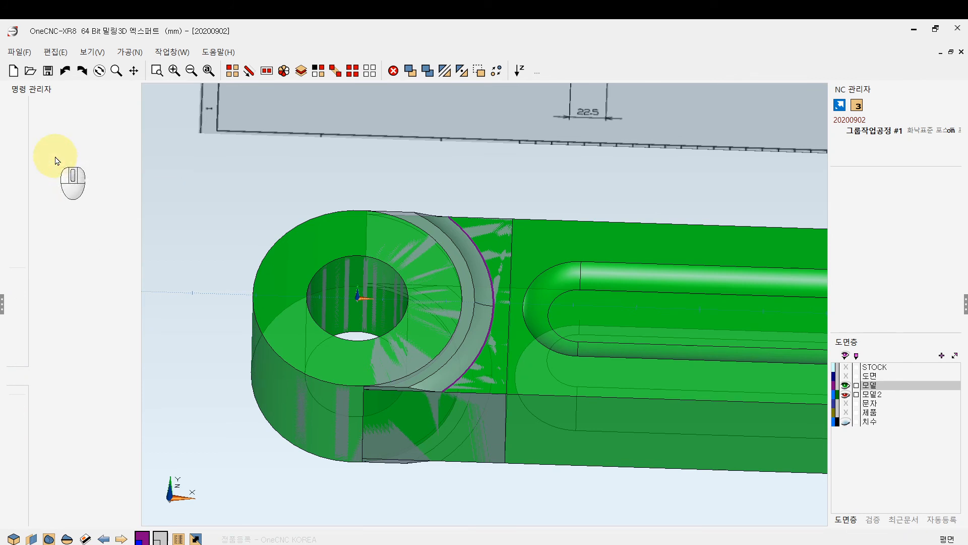
pyautogui.rightClick(287, 335)
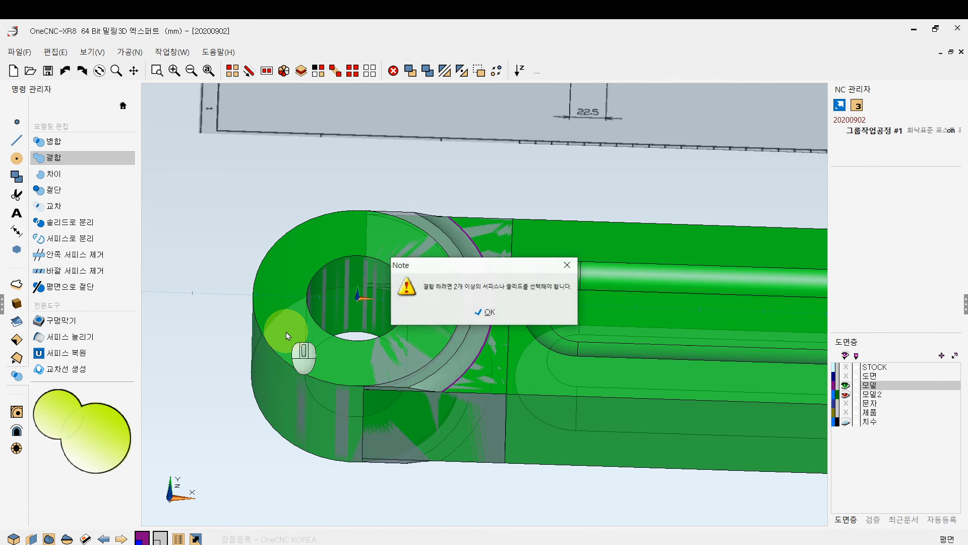
pyautogui.click(485, 313)
# Select the rod and the helper solid with an area around the small end and unite them with the 결합 command
pyautogui.click(233, 75)
pyautogui.click(248, 172)
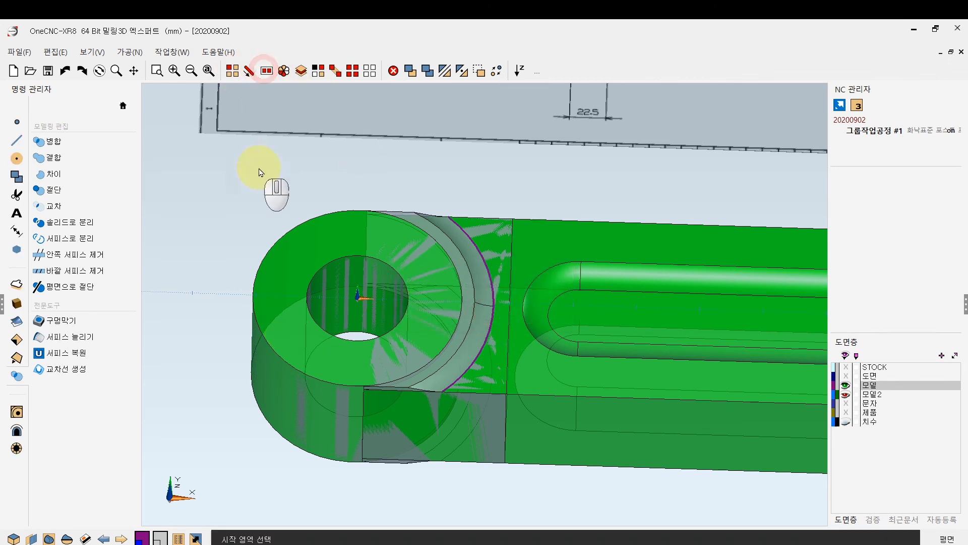
pyautogui.click(502, 456)
pyautogui.click(544, 482)
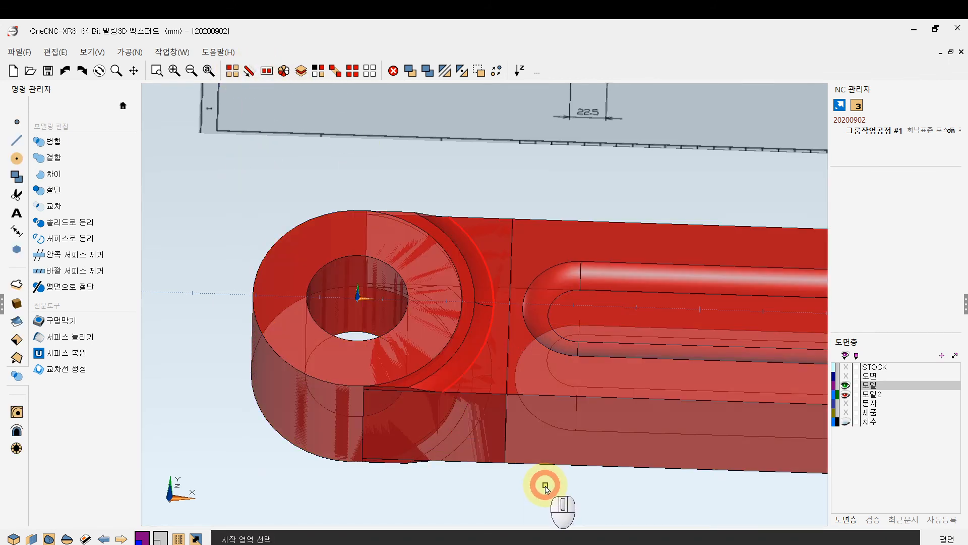
pyautogui.click(54, 157)
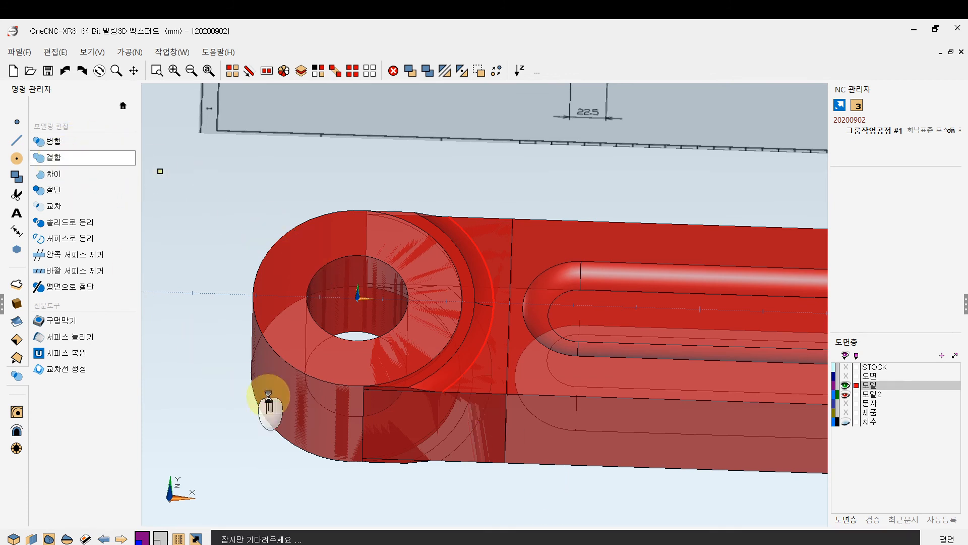
pyautogui.click(296, 404)
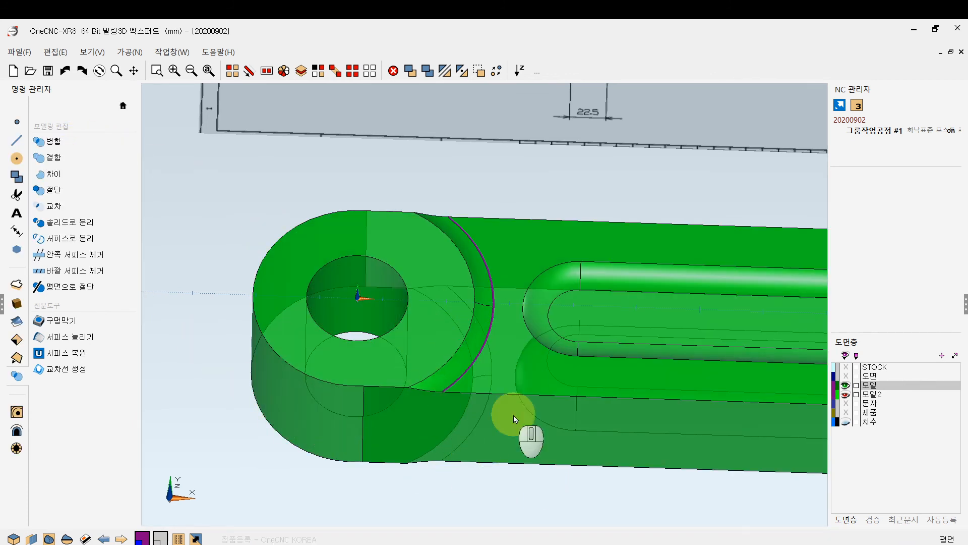
# Set the display mode to 표준, hide layer 모델 and show all of layer 모델2, including the hidden cap half
pyautogui.keyDown('ctrl'); pyautogui.moveTo(479, 363); pyautogui.dragTo(467, 321); pyautogui.keyUp('ctrl')
pyautogui.press('Escape')
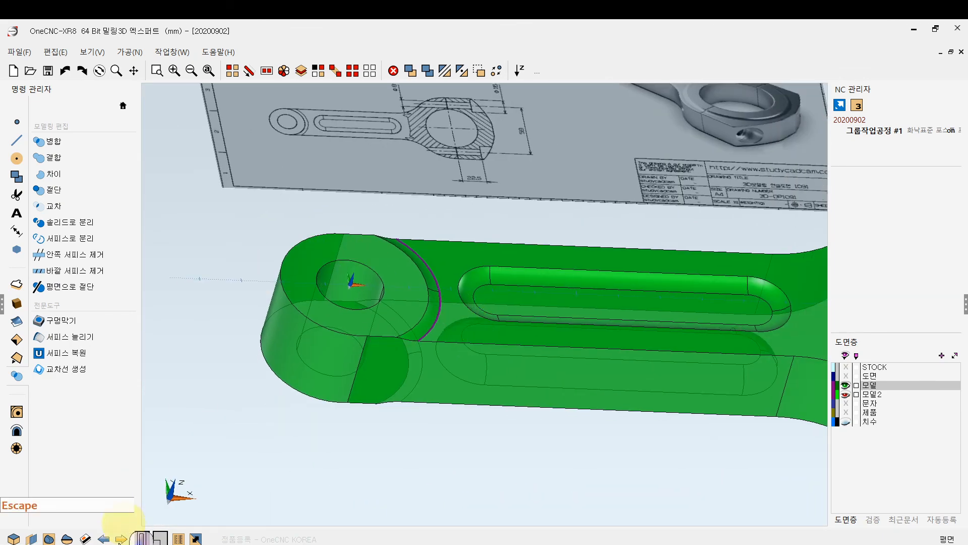
pyautogui.click(48, 539)
pyautogui.click(76, 279)
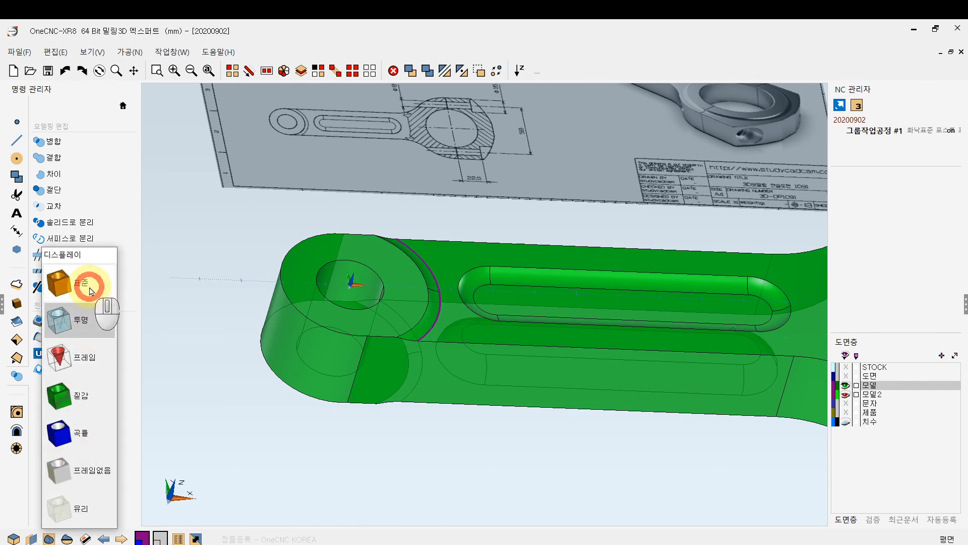
pyautogui.scroll(-5, 303, 327)
pyautogui.keyDown('ctrl'); pyautogui.moveTo(627, 335); pyautogui.dragTo(519, 346); pyautogui.keyUp('ctrl')
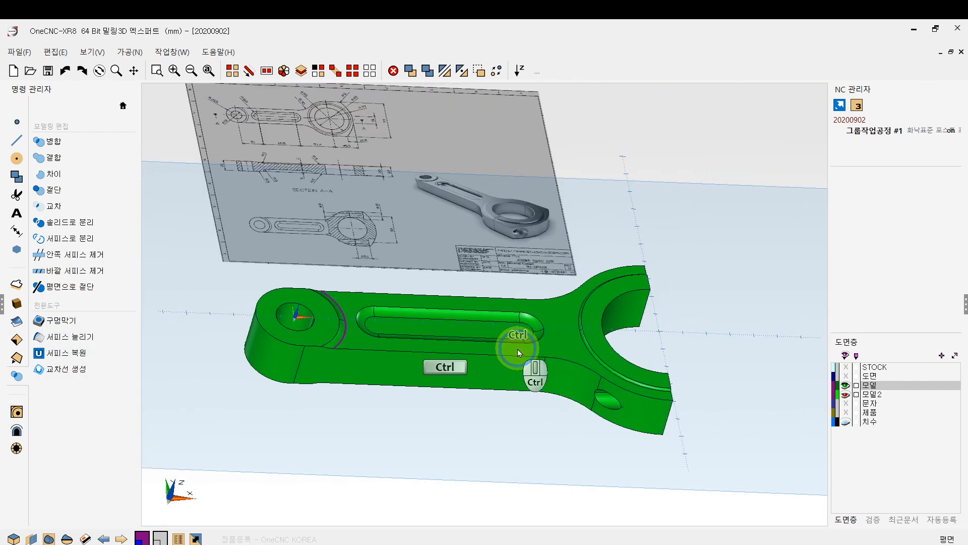
pyautogui.click(847, 394)
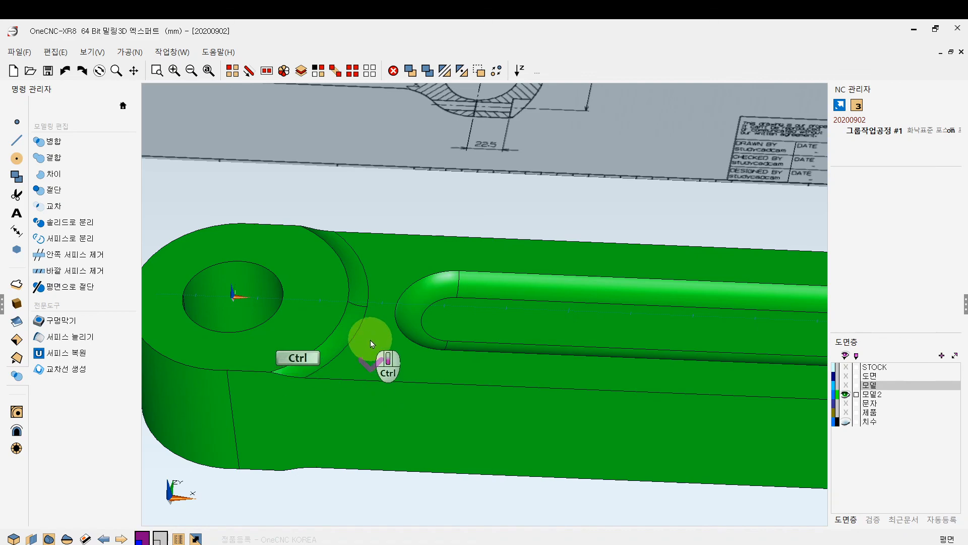
# Examine the small-end transition, the slot and the complete rod with its cap half from several angles
pyautogui.keyDown('ctrl'); pyautogui.scroll(-3, 370, 340); pyautogui.keyUp('ctrl')
pyautogui.keyDown('ctrl'); pyautogui.moveTo(392, 407); pyautogui.dragTo(392, 162, button='middle'); pyautogui.keyUp('ctrl')
pyautogui.moveTo(432, 242)
pyautogui.keyDown('ctrl'); pyautogui.mouseDown(button='middle')
pyautogui.moveTo(446, 364)
pyautogui.moveTo(495, 477)
pyautogui.moveTo(519, 281)
pyautogui.moveTo(497, 292)
pyautogui.moveTo(562, 425)
pyautogui.moveTo(543, 335)
pyautogui.moveTo(567, 512)
pyautogui.moveTo(522, 382)
pyautogui.mouseUp(button='middle'); pyautogui.keyUp('ctrl')
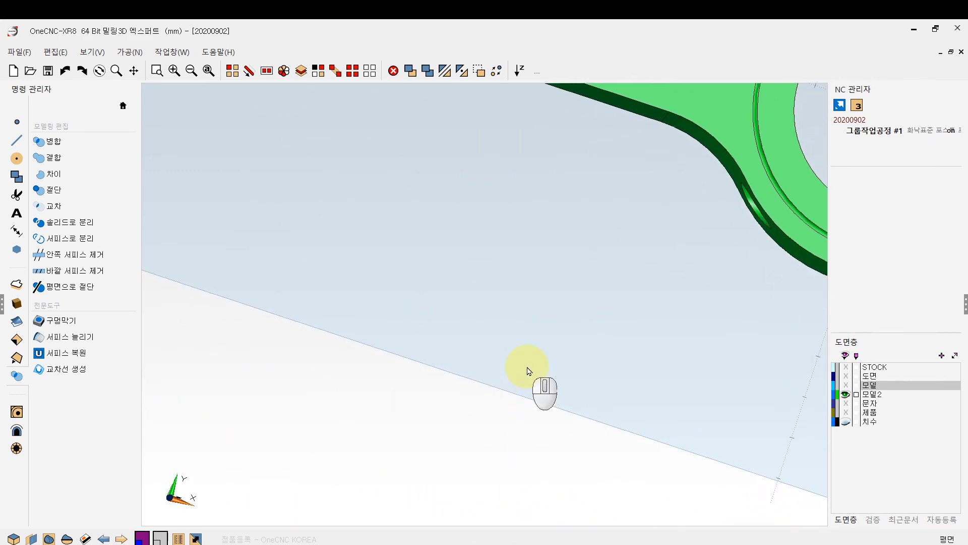
pyautogui.keyDown('ctrl'); pyautogui.moveTo(498, 198); pyautogui.dragTo(562, 476, button='middle'); pyautogui.keyUp('ctrl')
pyautogui.keyDown('ctrl'); pyautogui.moveTo(540, 432); pyautogui.dragTo(471, 281, button='middle'); pyautogui.keyUp('ctrl')
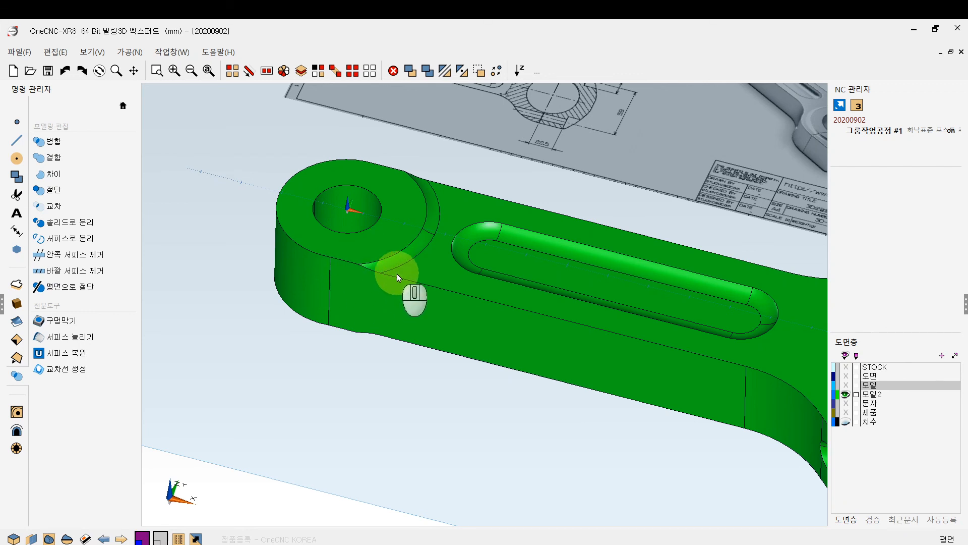
pyautogui.scroll(-3, 357, 263)
pyautogui.scroll(-1, 354, 268)
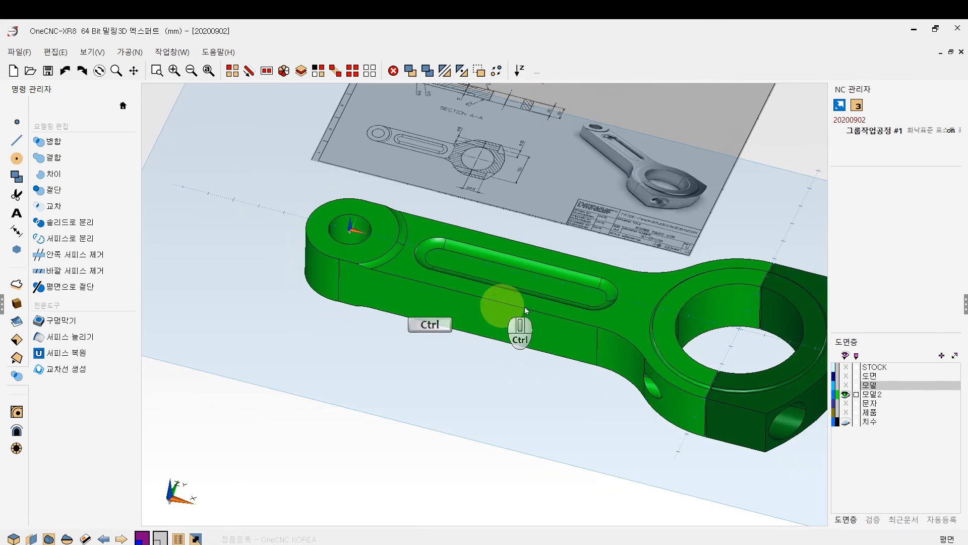
pyautogui.keyDown('ctrl'); pyautogui.moveTo(510, 307); pyautogui.dragTo(469, 295, button='middle'); pyautogui.keyUp('ctrl')
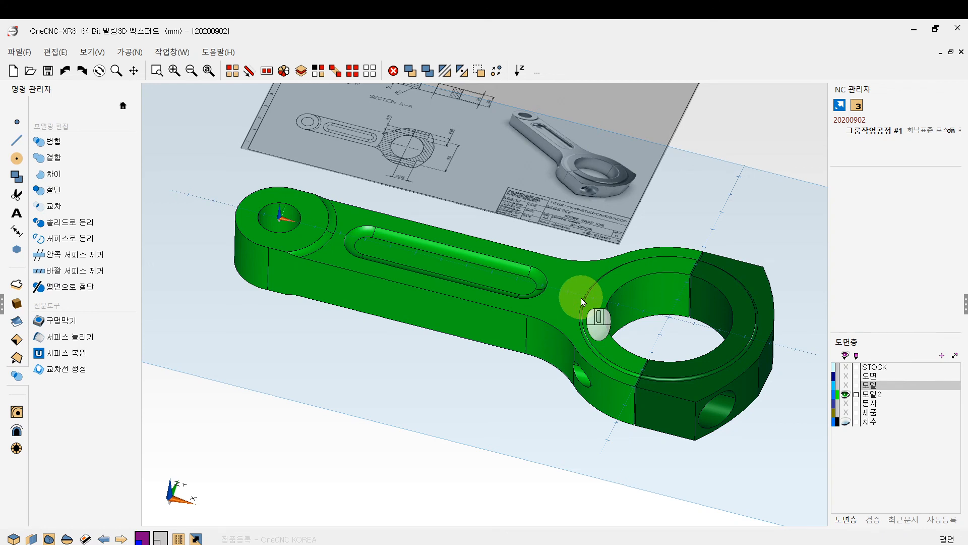
pyautogui.scroll(2, 567, 286)
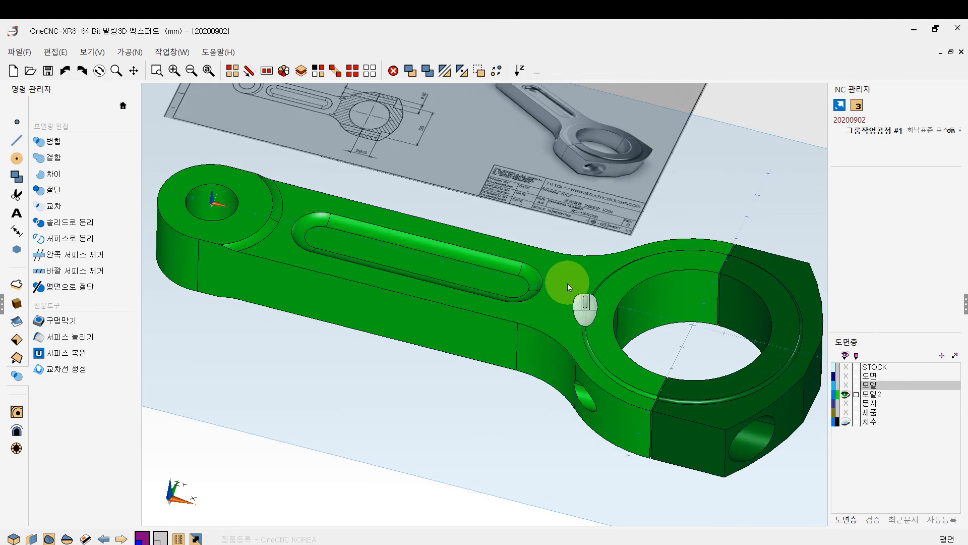